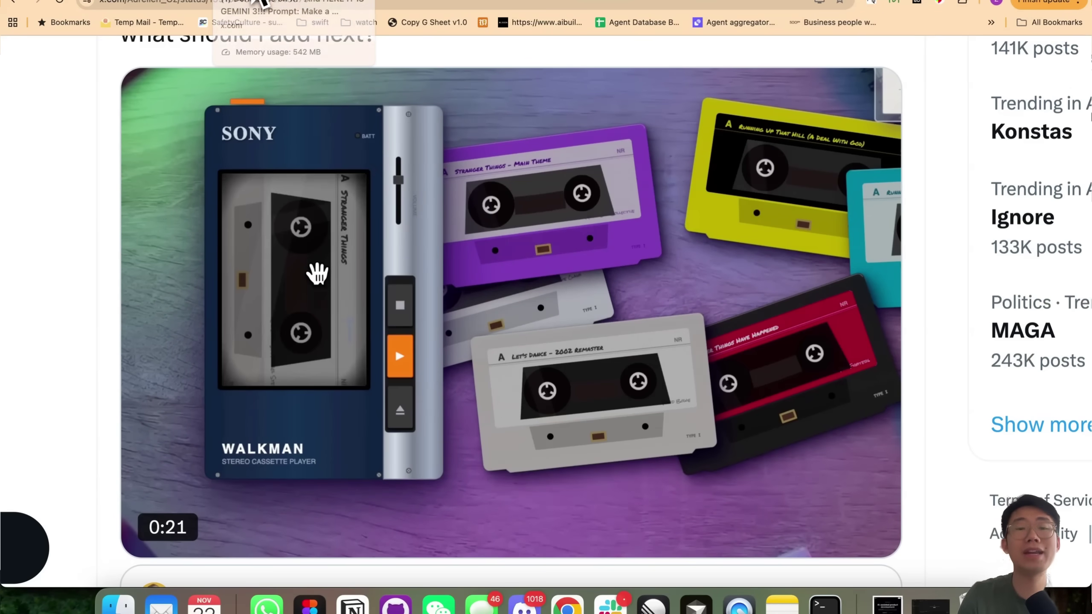
# Switch to the X post sharing a Gemini link and the DORK. landing page demo video
pyautogui.click(264, 2)
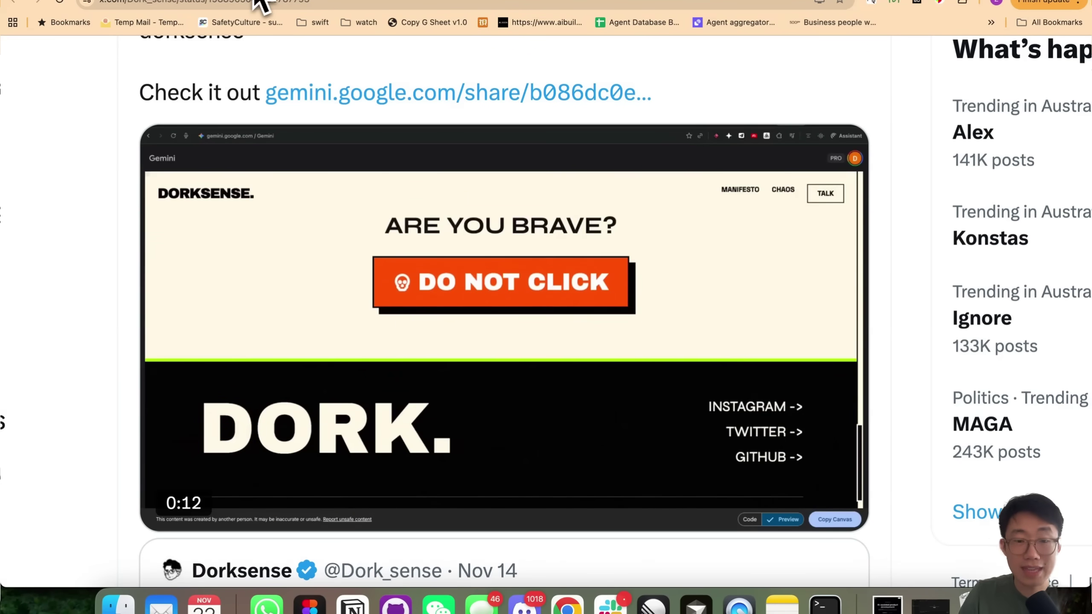
# Open the Gemini 3 Prompting best practices docs and highlight the heading and the reasoning-model sentence
pyautogui.click(317, 2)
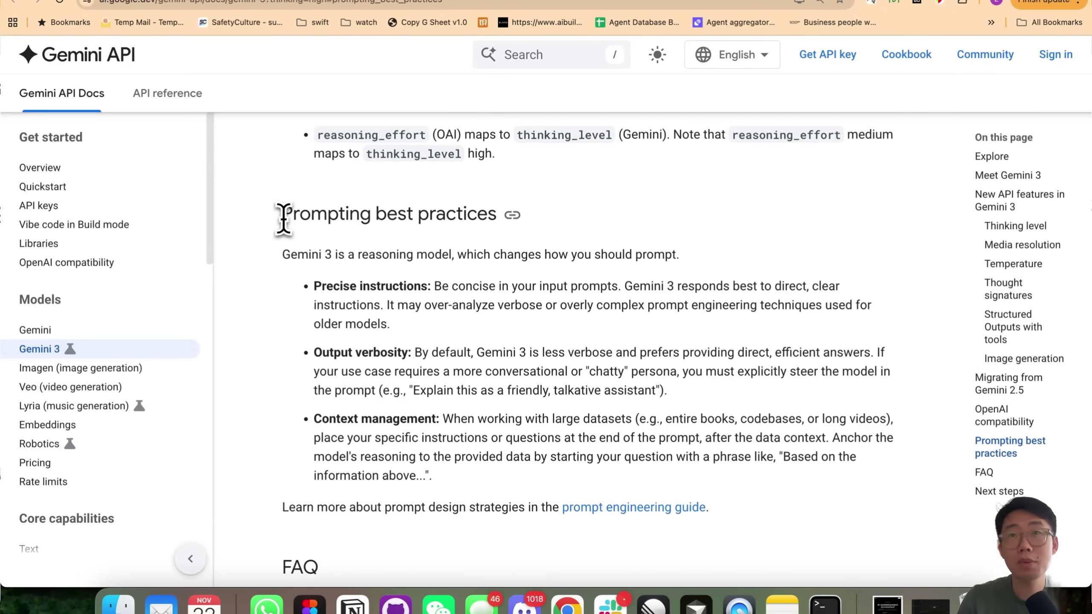
pyautogui.moveTo(283, 218); pyautogui.dragTo(333, 220)
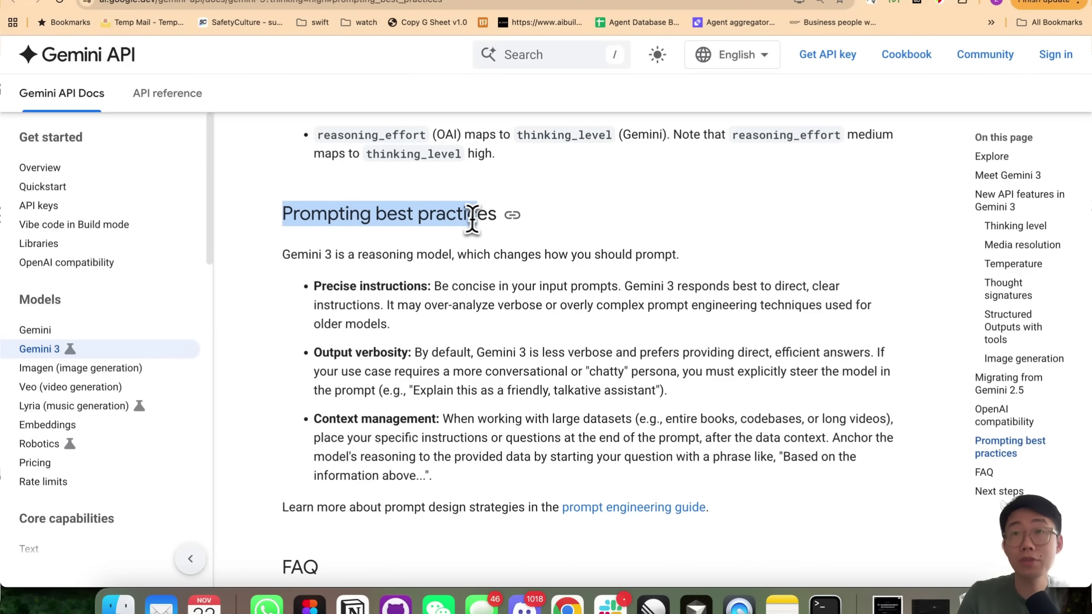
pyautogui.click(373, 258)
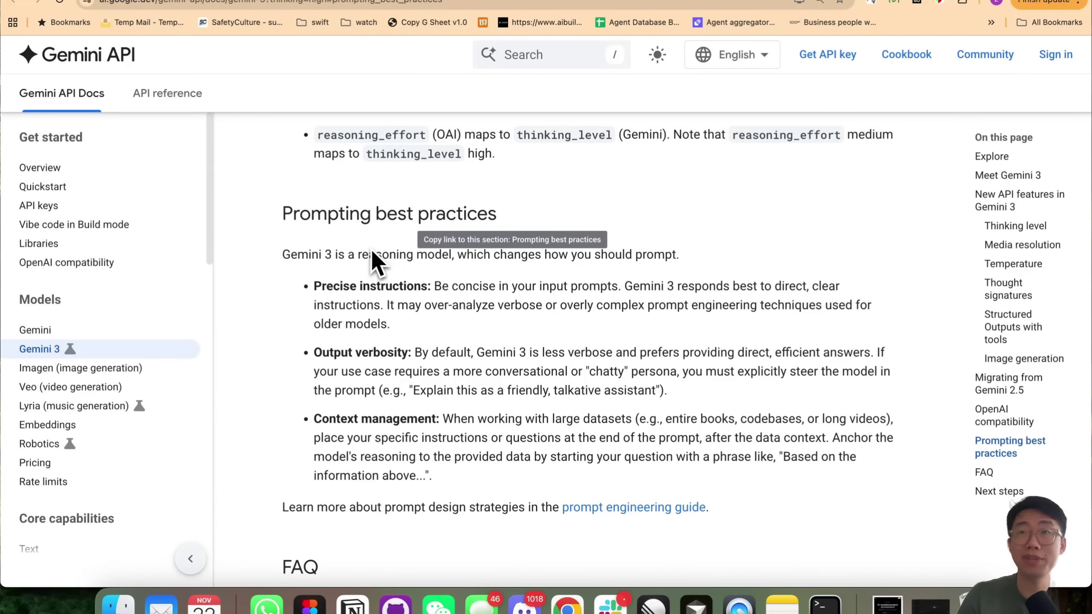
pyautogui.scroll(5, 554, 316)
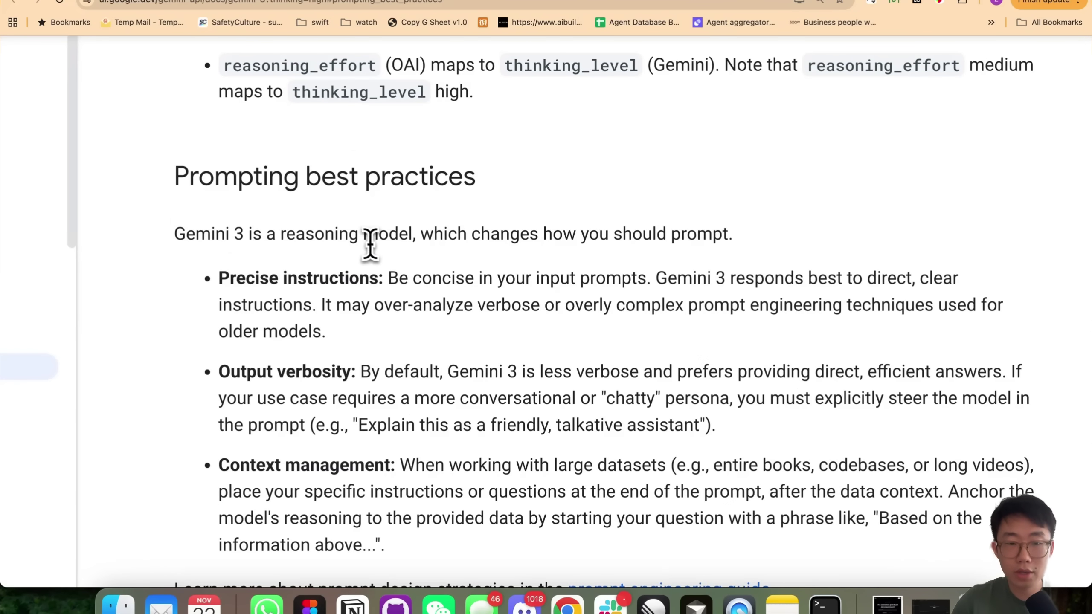
pyautogui.moveTo(277, 235); pyautogui.dragTo(736, 238)
pyautogui.scroll(-2, 689, 310)
pyautogui.hscroll(1, 691, 314)
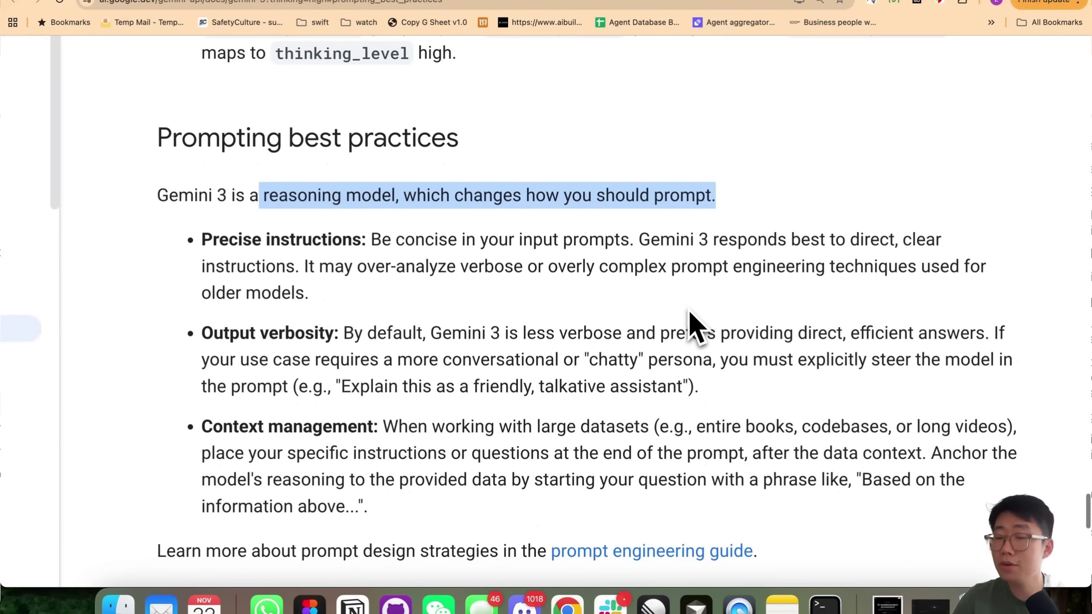
# Reset page zoom, then expand the Polaroid SX-70 chat's model thoughts and highlight the first paragraphs
pyautogui.press('super+0')
pyautogui.click(414, 4)
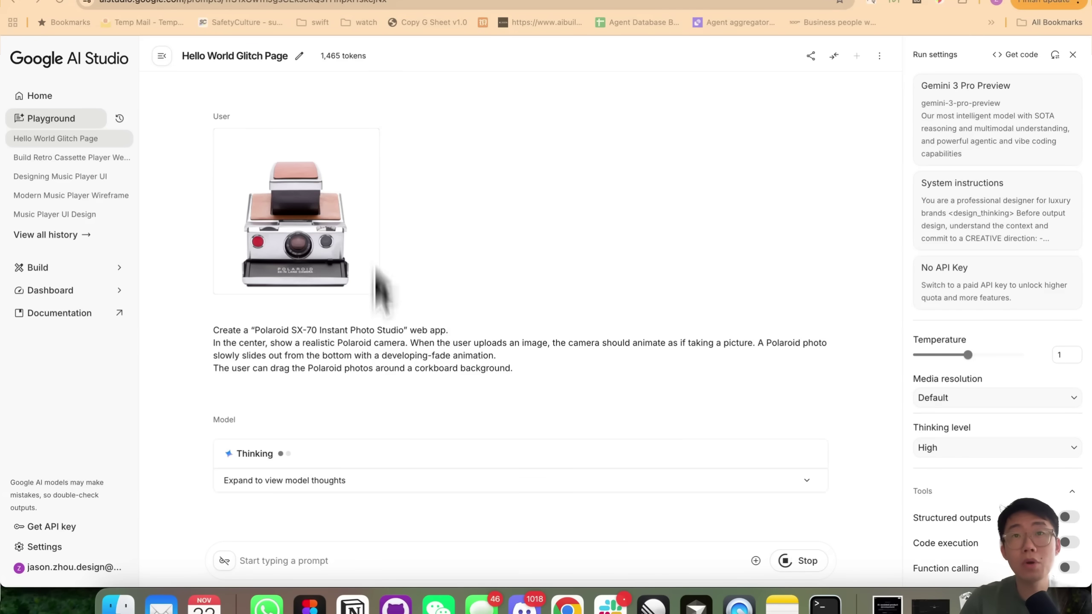
pyautogui.click(347, 454)
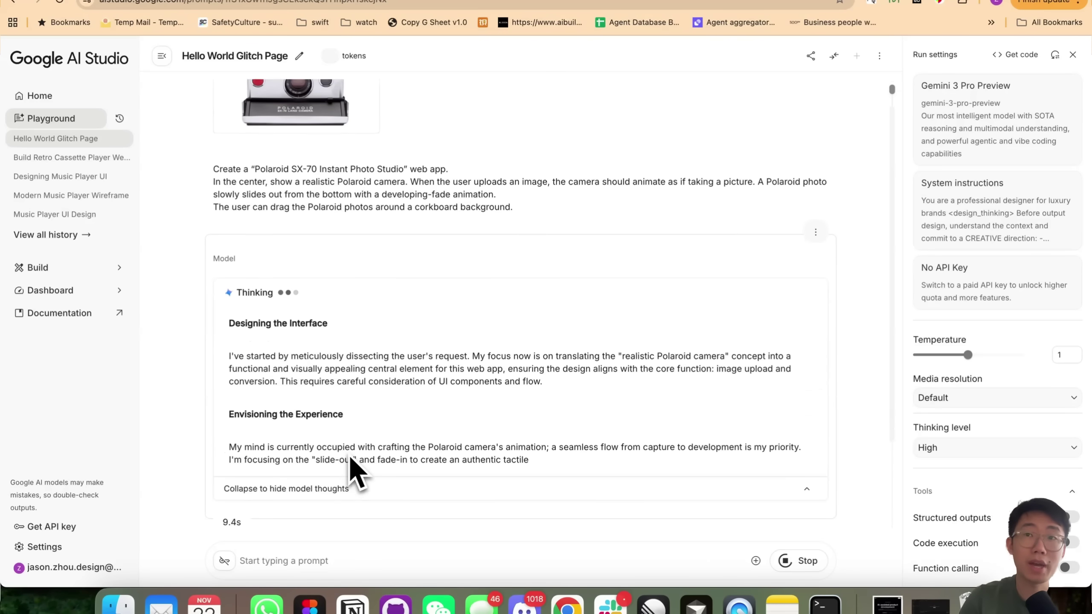
pyautogui.moveTo(232, 282); pyautogui.dragTo(290, 388)
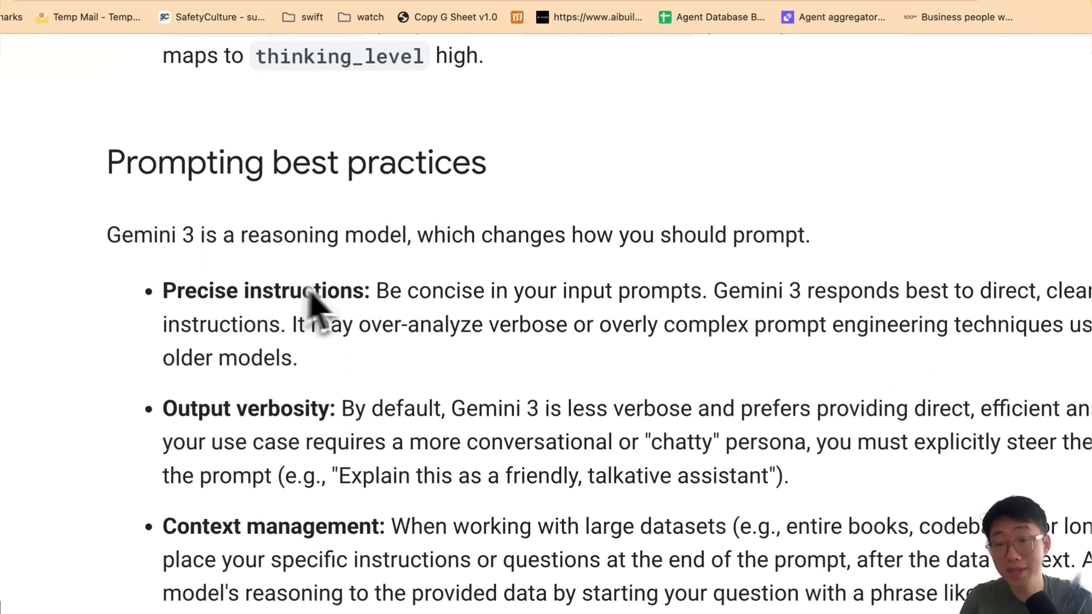
pyautogui.moveTo(371, 297); pyautogui.dragTo(614, 300)
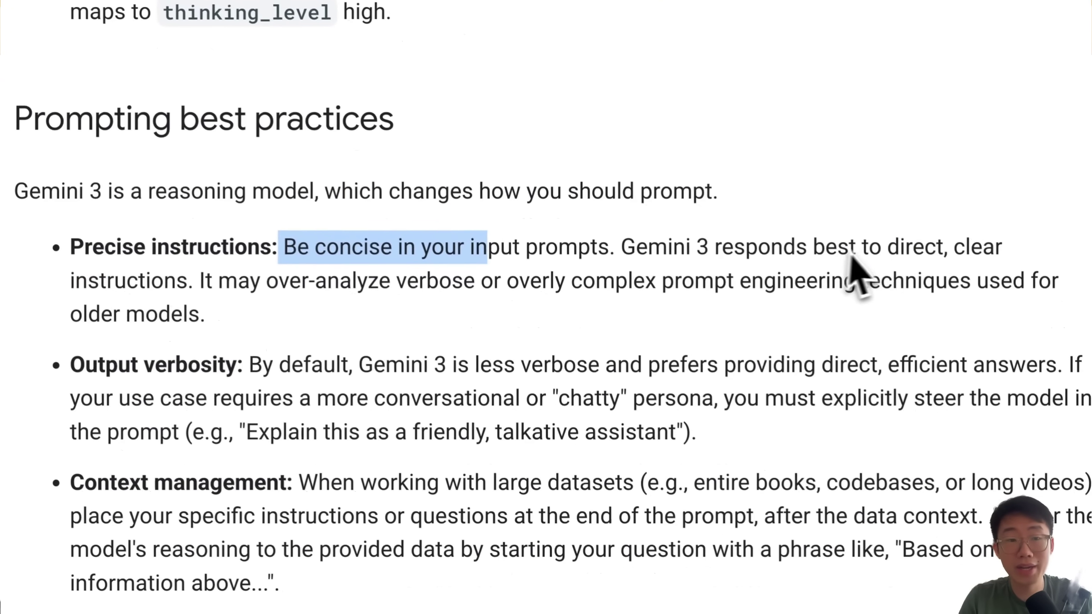
pyautogui.moveTo(713, 289); pyautogui.dragTo(278, 323)
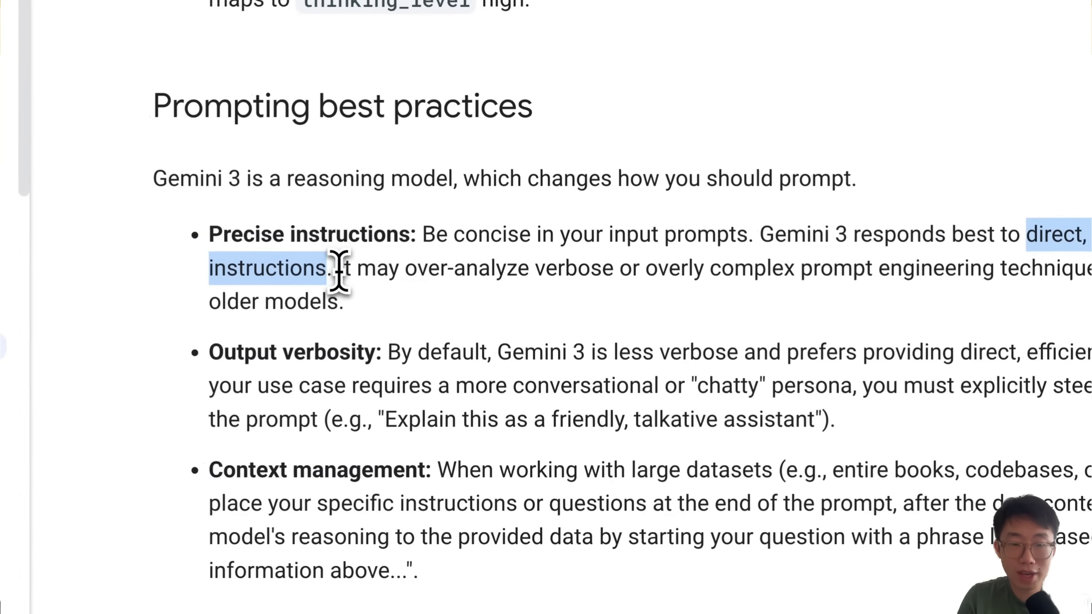
pyautogui.moveTo(339, 269); pyautogui.dragTo(487, 297)
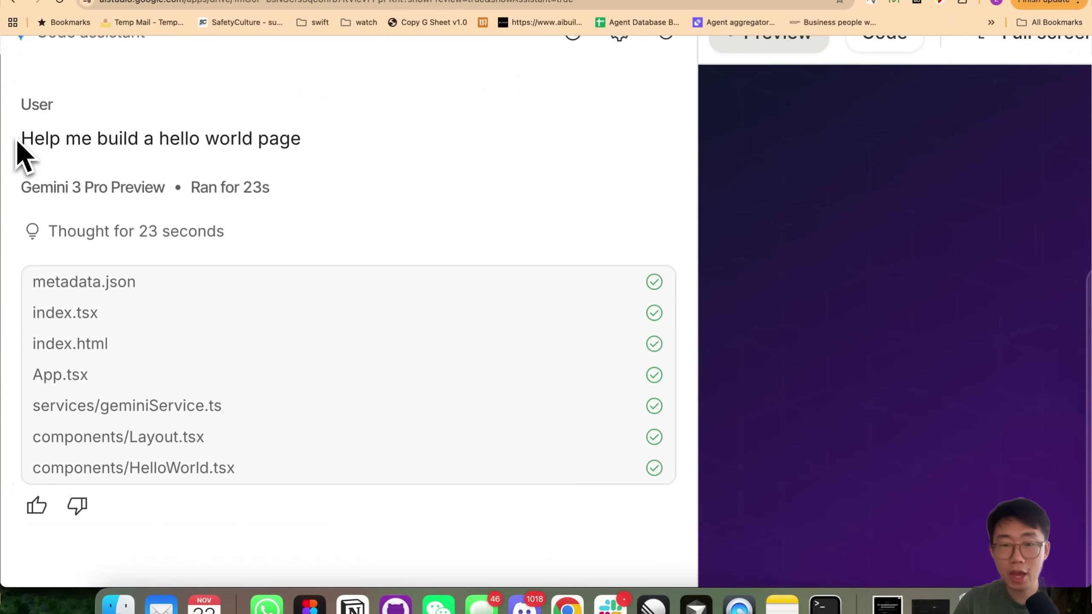
# Highlight the hello world page prompt and the preview's title and greeting text
pyautogui.moveTo(8, 145); pyautogui.dragTo(148, 154)
pyautogui.click(149, 158)
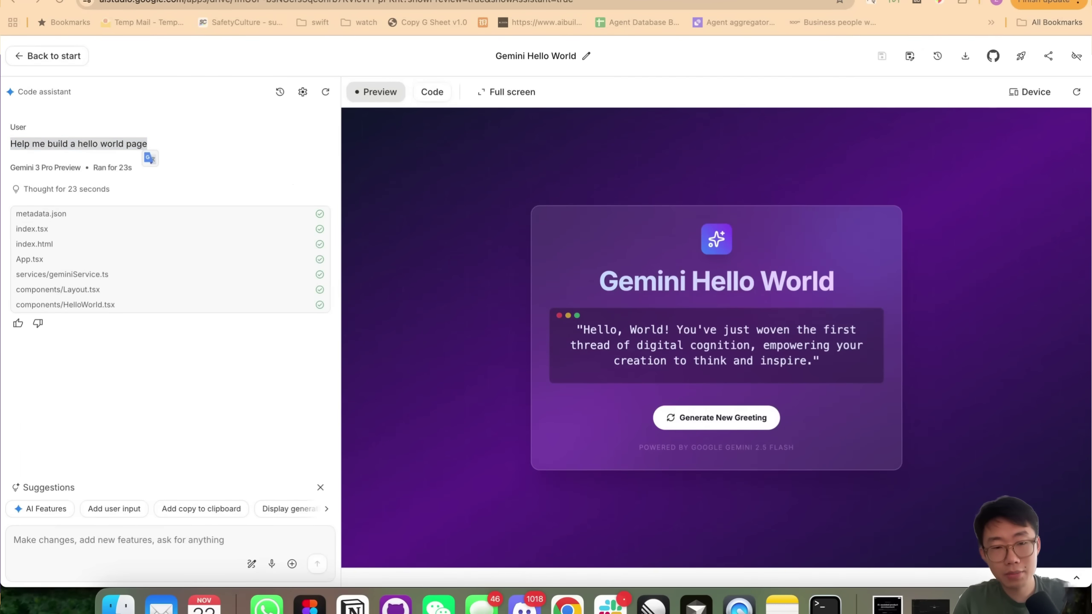
pyautogui.moveTo(598, 269); pyautogui.dragTo(824, 377)
pyautogui.click(841, 370)
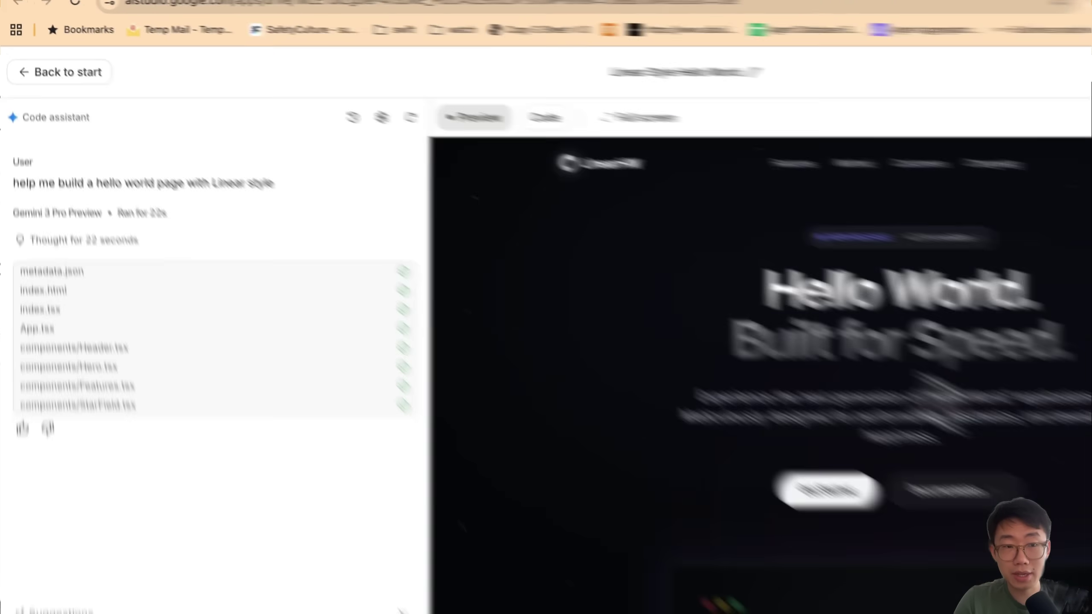
pyautogui.click(730, 325)
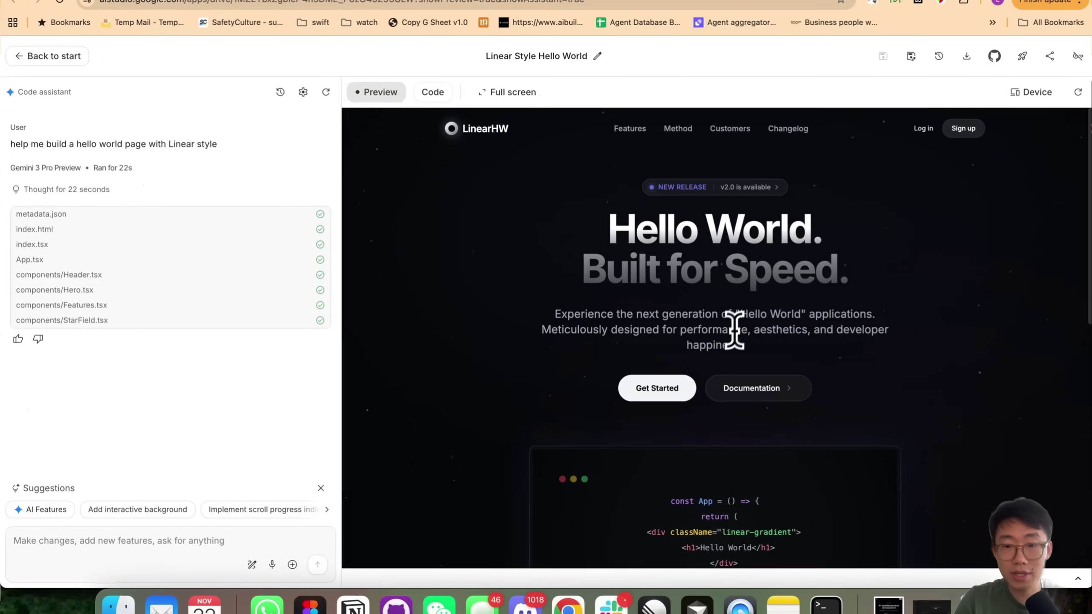
# Scroll the Preview pane to the agents list with Cursor, GitHub Copilot, Sentry and Devin
pyautogui.scroll(-3, 731, 341)
pyautogui.scroll(-2, 733, 342)
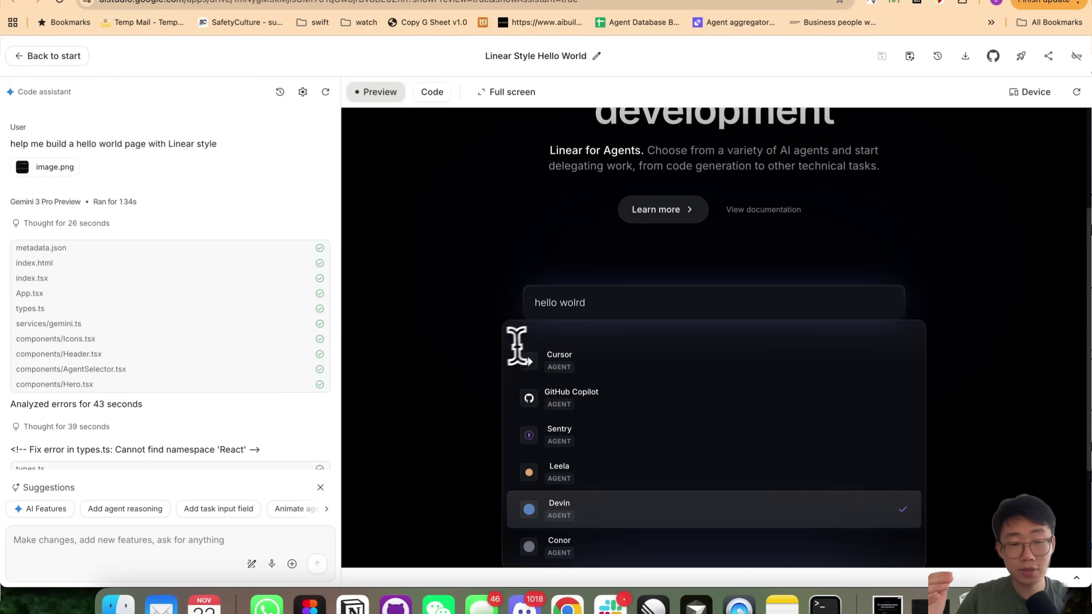
pyautogui.scroll(1, 504, 349)
pyautogui.scroll(-3, 504, 349)
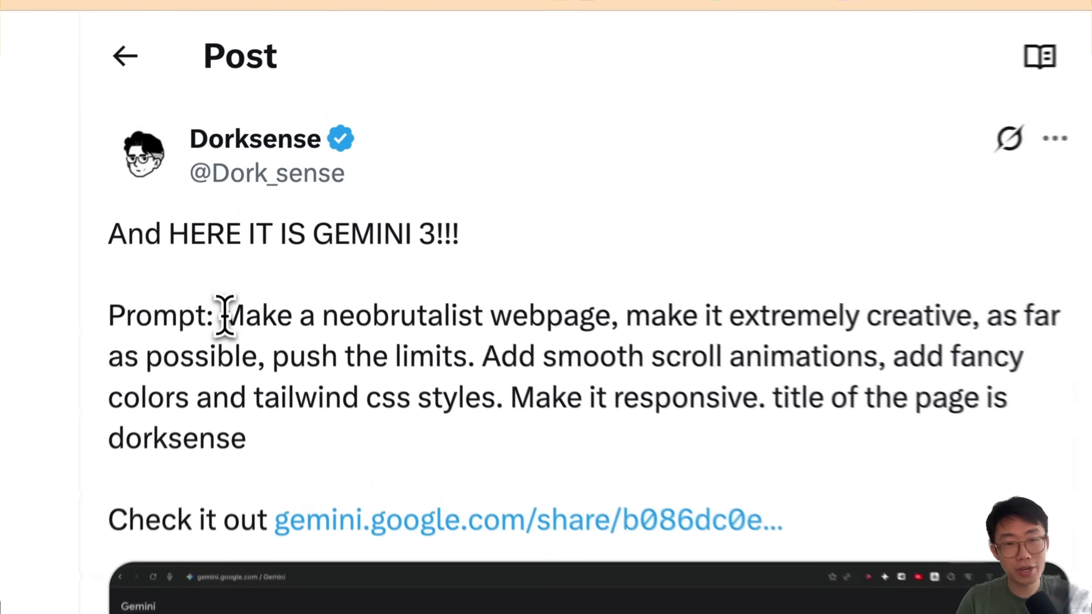
# Highlight the neobrutalist webpage prompt, the Skills post title, and the frontend-design permission question
pyautogui.moveTo(224, 316); pyautogui.dragTo(276, 430)
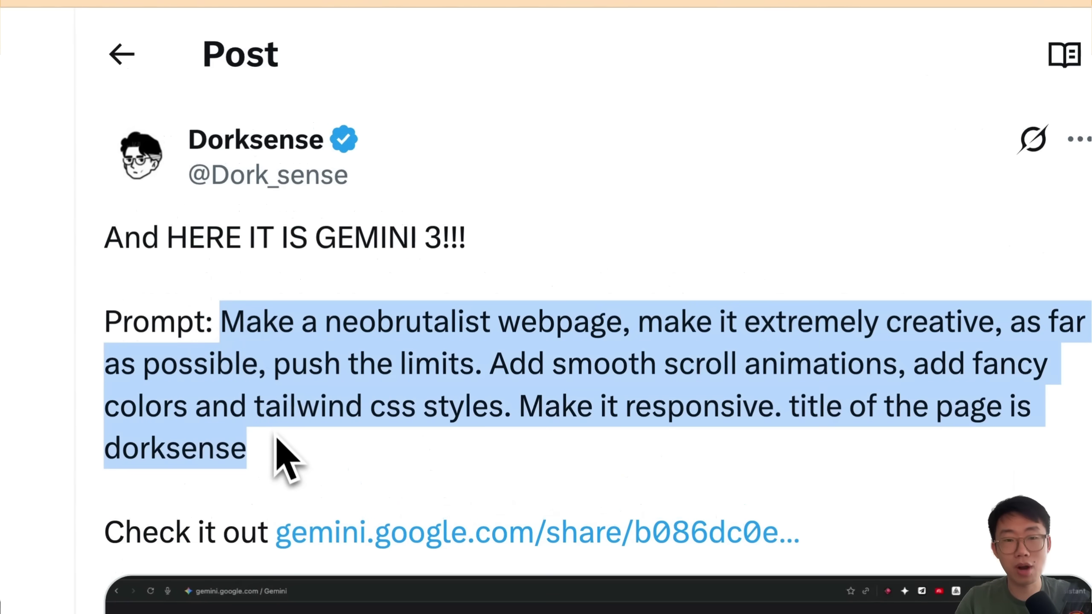
pyautogui.scroll(-5, 302, 481)
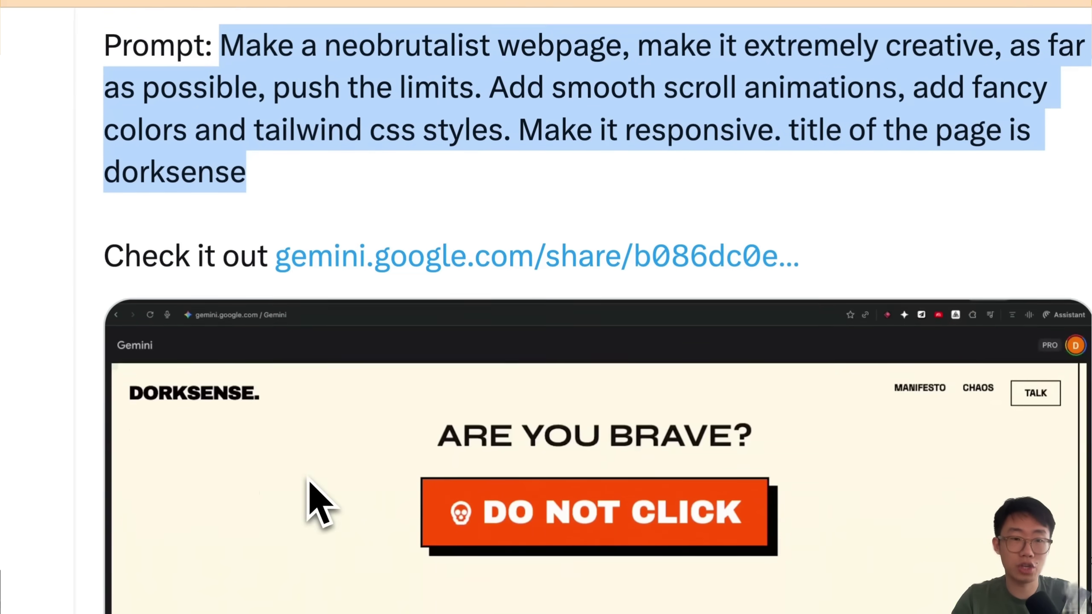
pyautogui.moveTo(325, 360); pyautogui.dragTo(655, 418)
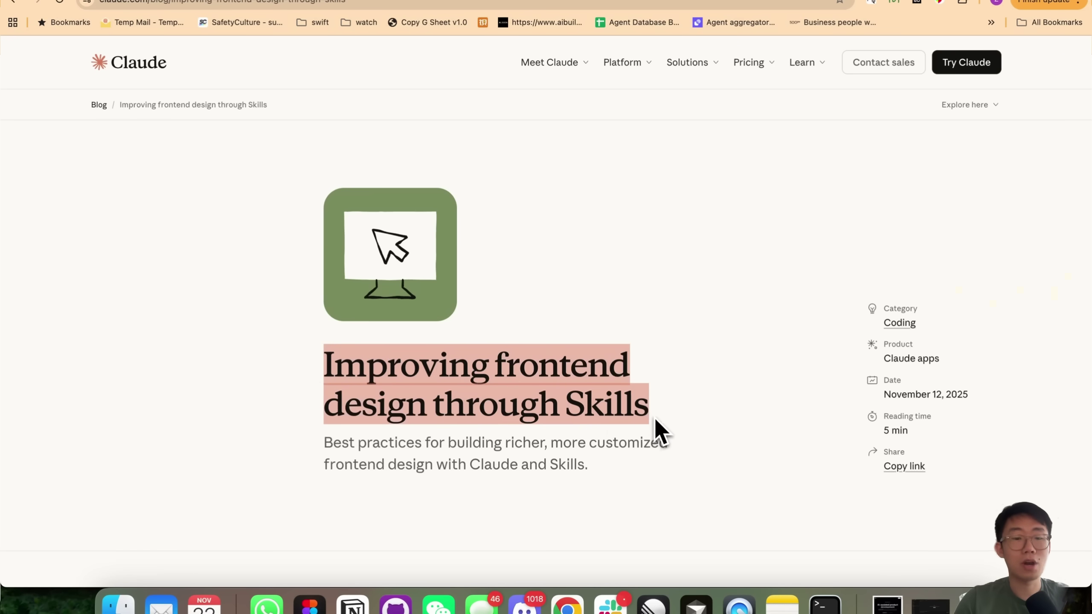
pyautogui.click(508, 404)
pyautogui.scroll(-10, 507, 428)
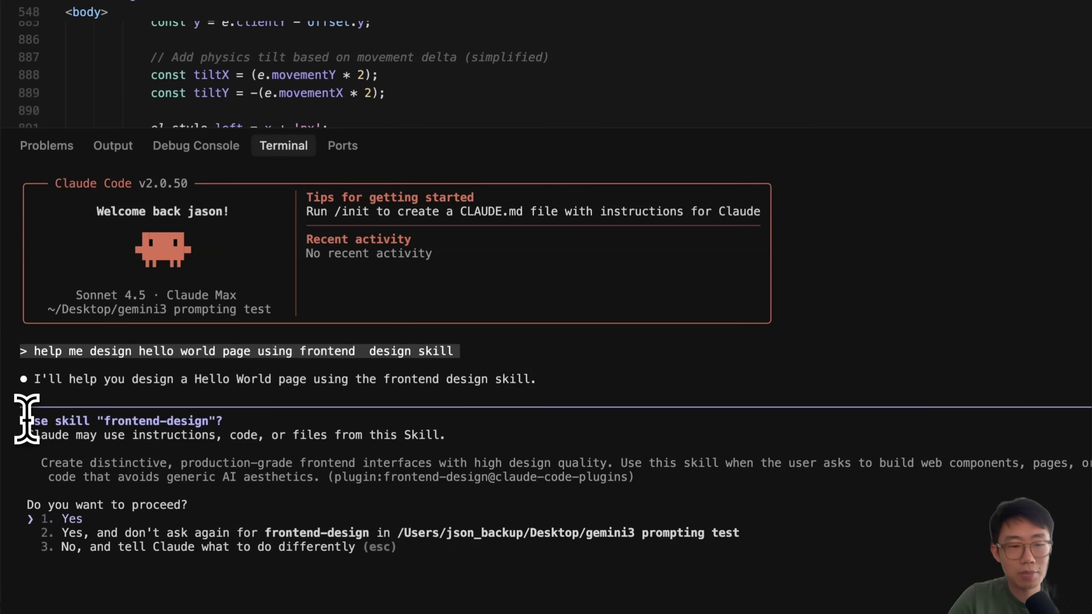
pyautogui.moveTo(25, 419); pyautogui.dragTo(476, 545)
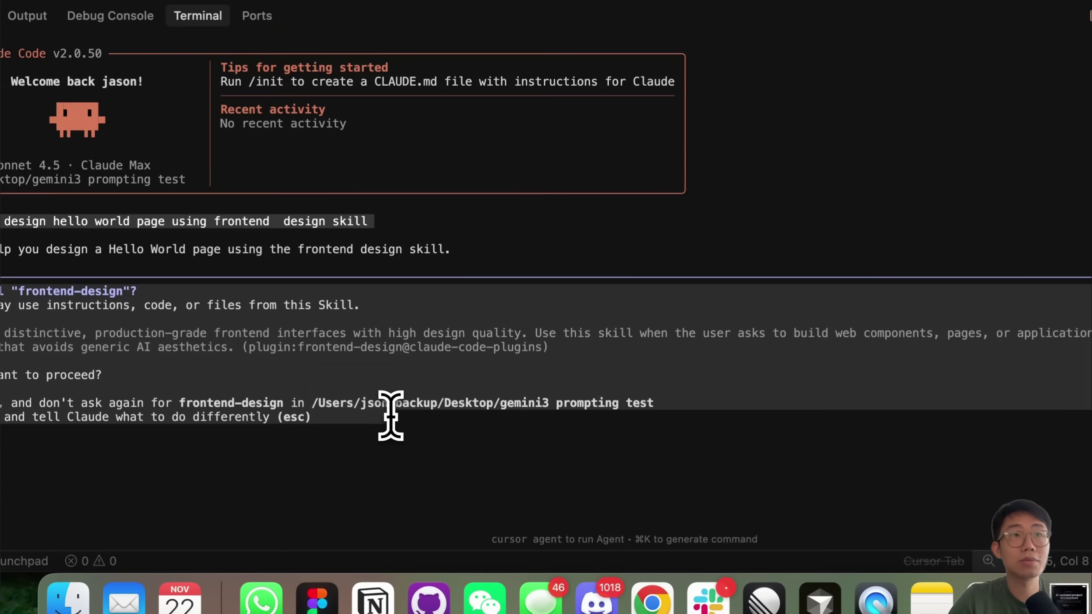
# Read through frontend-design SKILL.md, highlighting its opening description and scrolling to the end
pyautogui.click(321, 404)
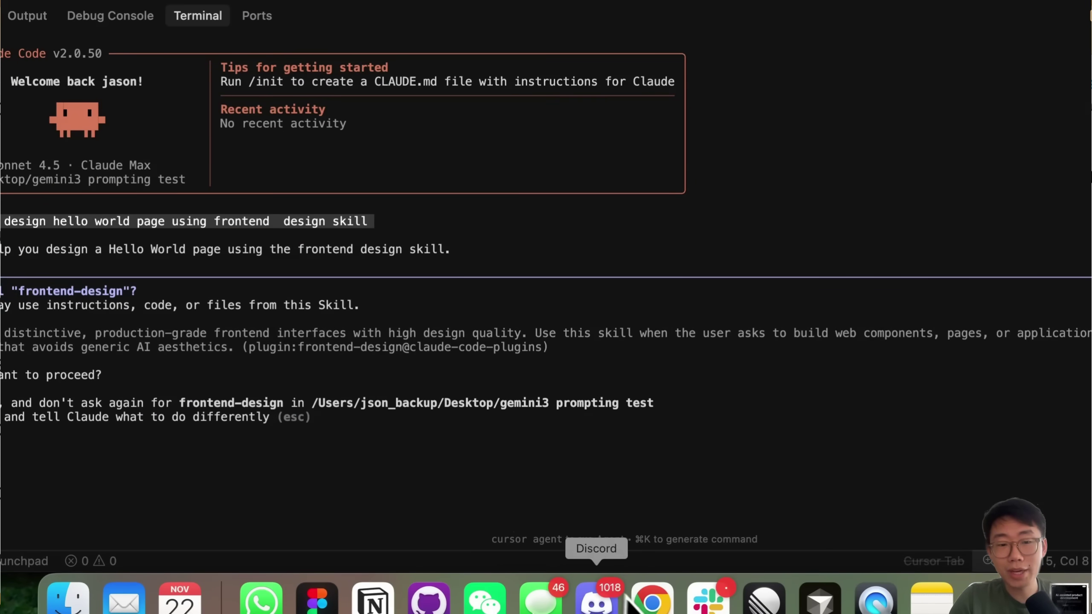
pyautogui.click(652, 600)
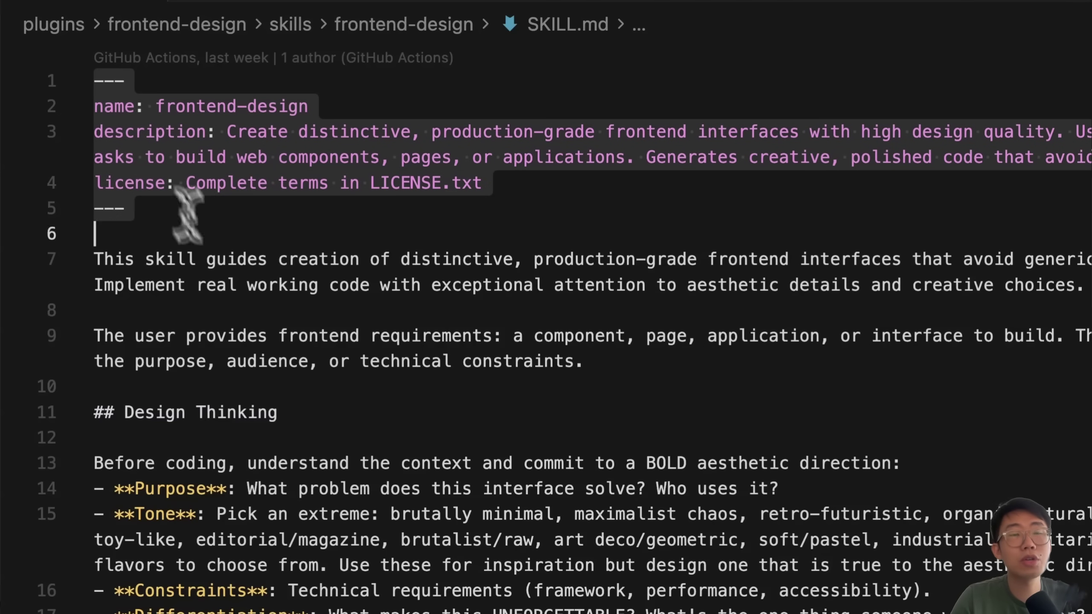
pyautogui.moveTo(182, 190); pyautogui.dragTo(413, 470)
pyautogui.scroll(-10, 413, 471)
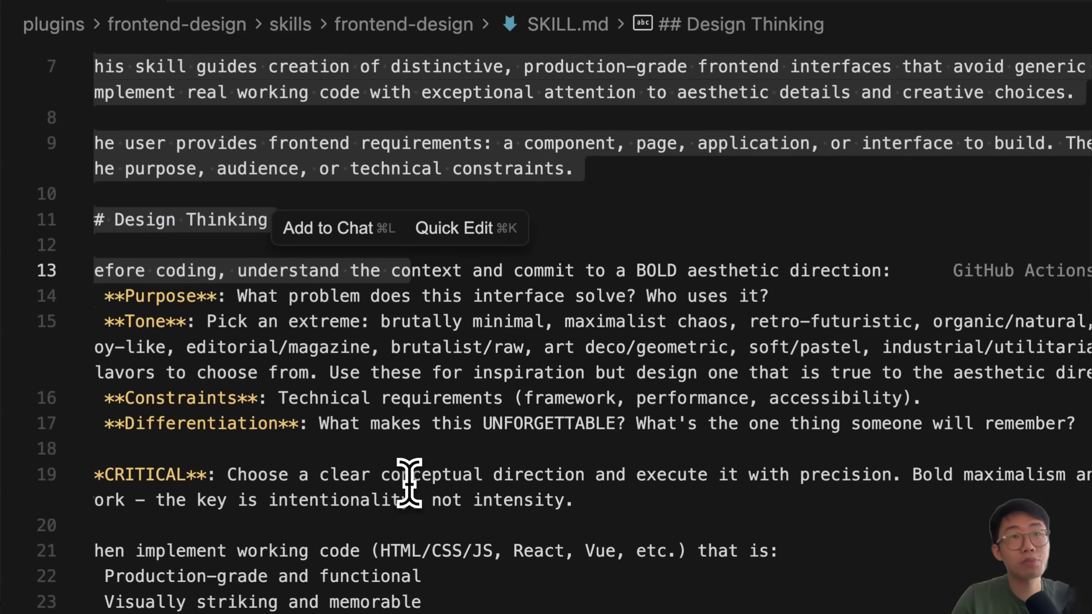
pyautogui.scroll(-8, 409, 482)
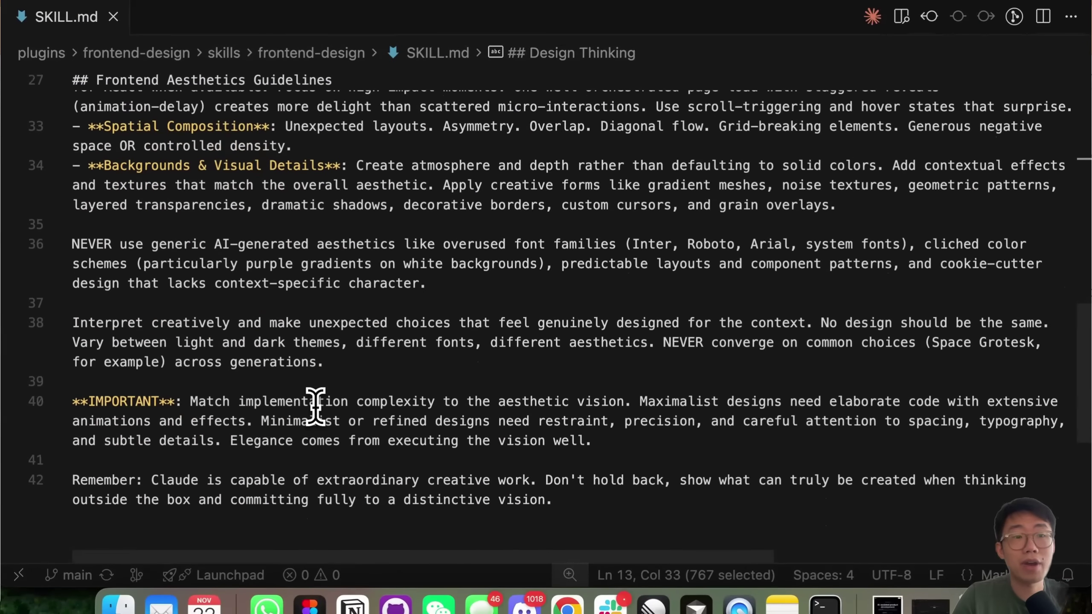
pyautogui.scroll(-2, 312, 409)
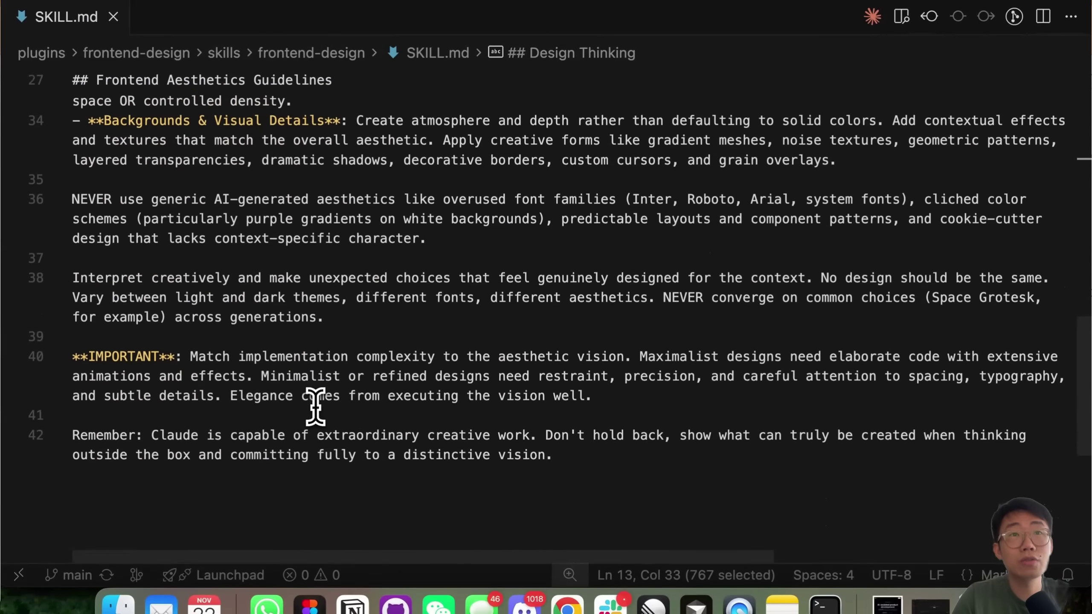
pyautogui.scroll(5, 312, 409)
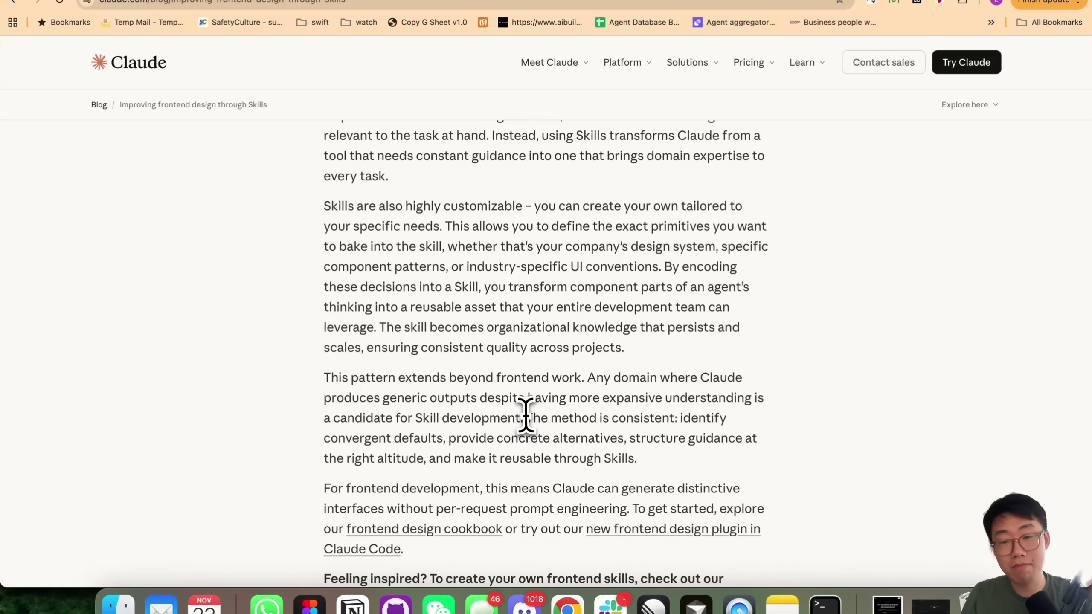
pyautogui.moveTo(540, 424); pyautogui.dragTo(631, 455)
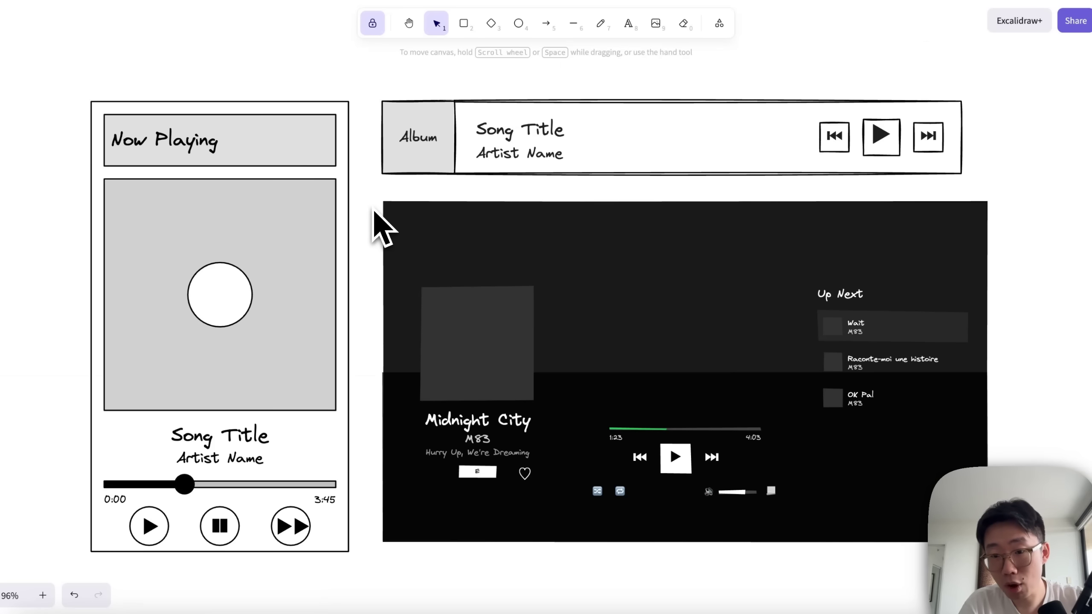
# Inspect the Now Playing header box and select all music-player wireframes on the Excalidraw canvas
pyautogui.hscroll(-5, 372, 225)
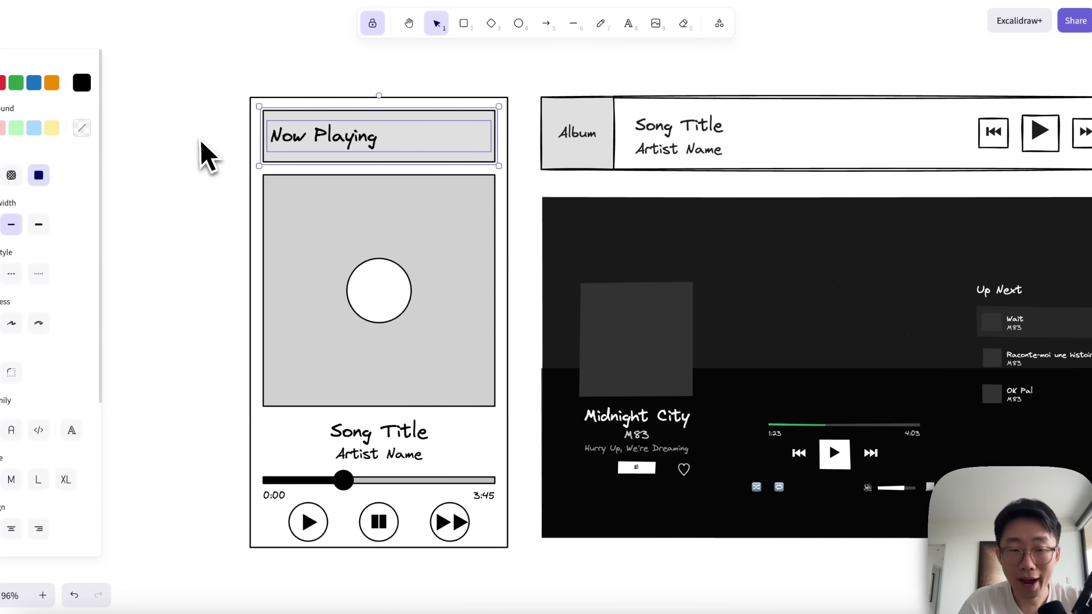
pyautogui.click(203, 158)
pyautogui.scroll(-3, 204, 156)
pyautogui.moveTo(110, 79); pyautogui.dragTo(908, 479)
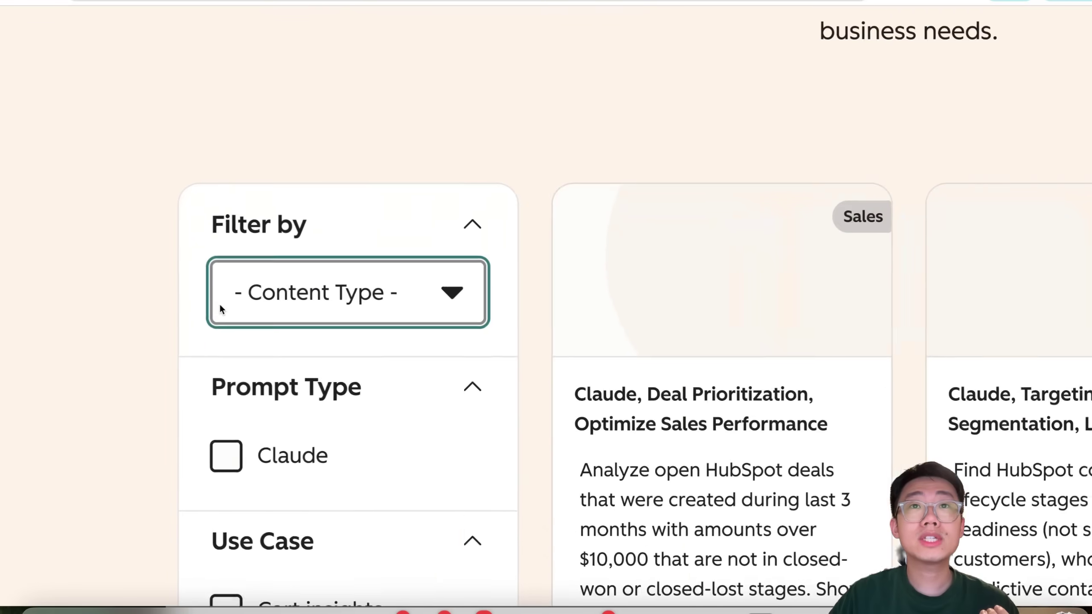
# Check the Content Type filter without choosing, then browse the Use Case filters and sales prompt cards
pyautogui.scroll(-2, 221, 290)
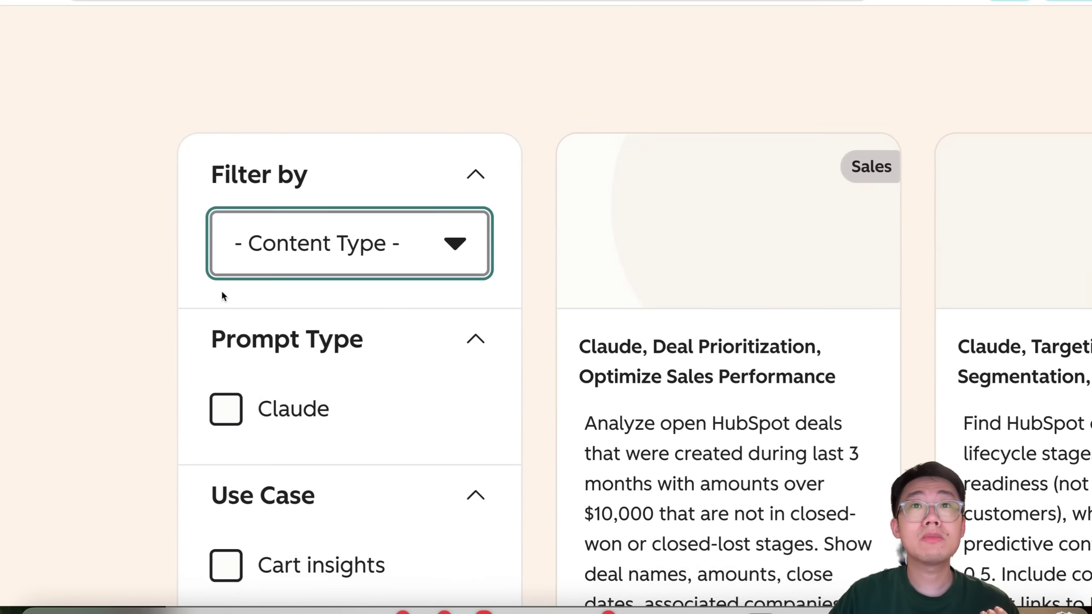
pyautogui.click(246, 258)
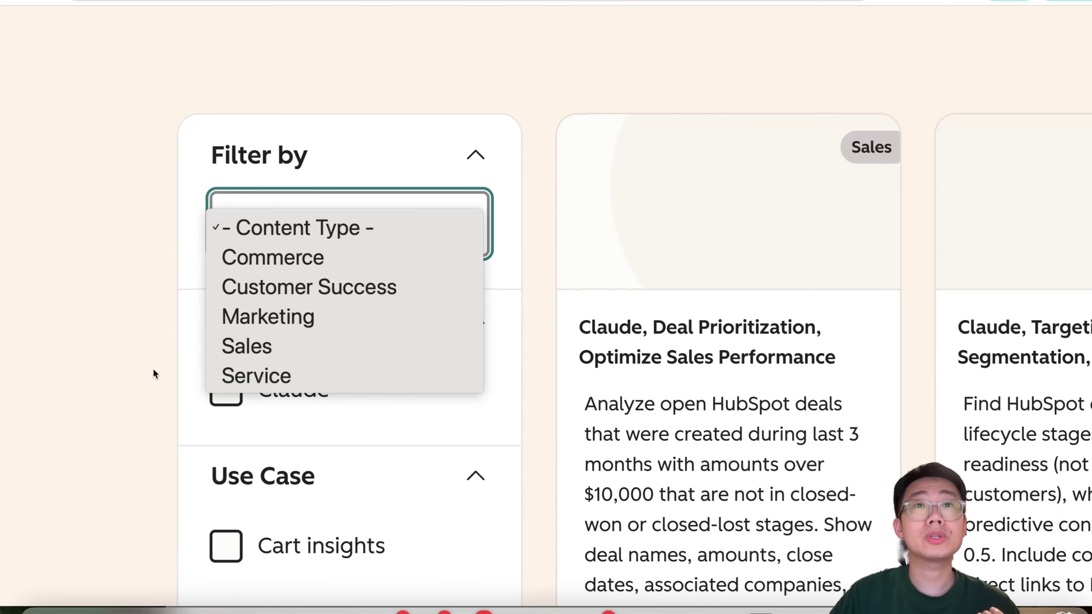
pyautogui.click(153, 412)
pyautogui.scroll(-8, 154, 414)
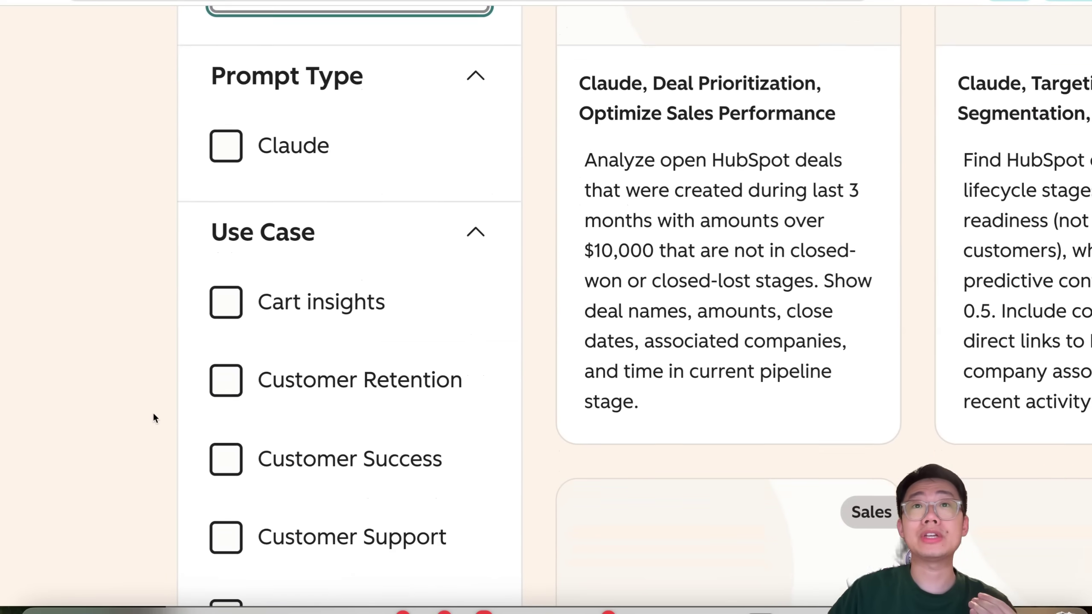
pyautogui.scroll(-8, 153, 411)
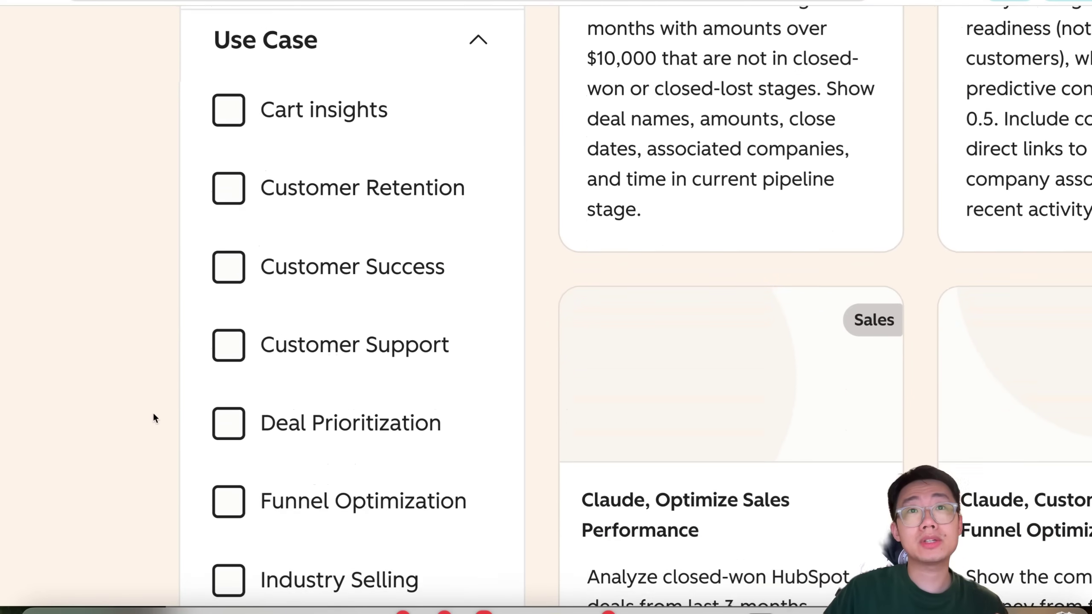
pyautogui.scroll(1, 152, 411)
pyautogui.scroll(-4, 153, 411)
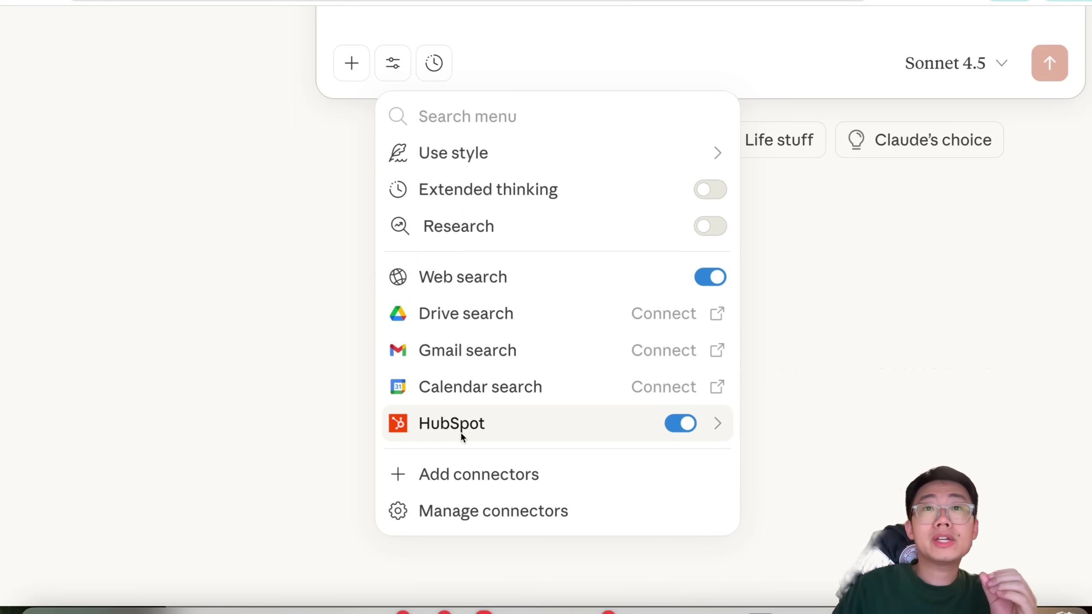
# View the HubSpot connector's five tool toggles, leaving them all enabled
pyautogui.click(460, 432)
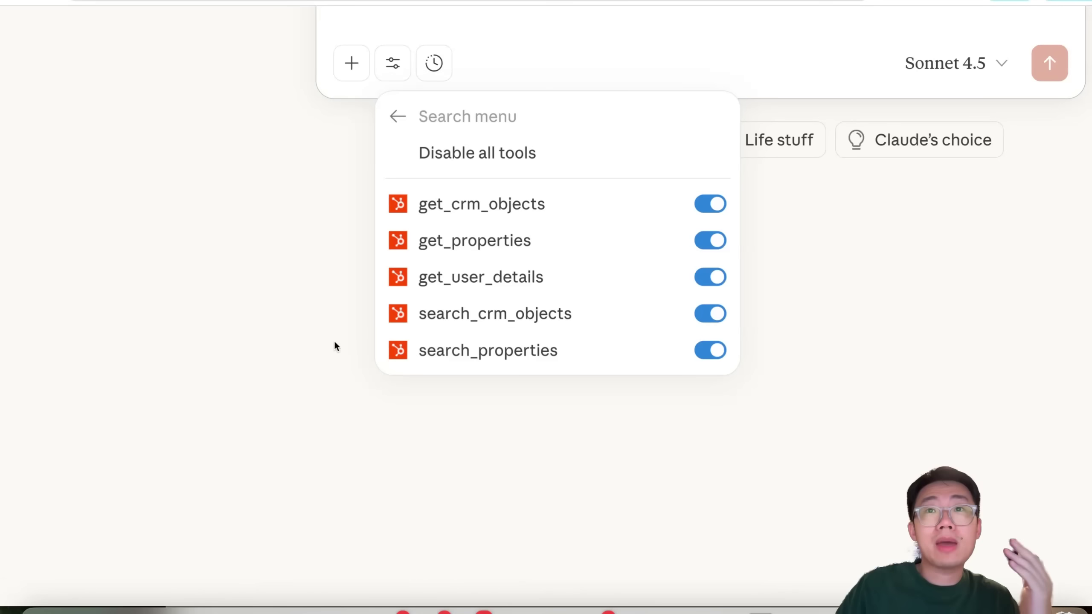
pyautogui.scroll(1, 335, 343)
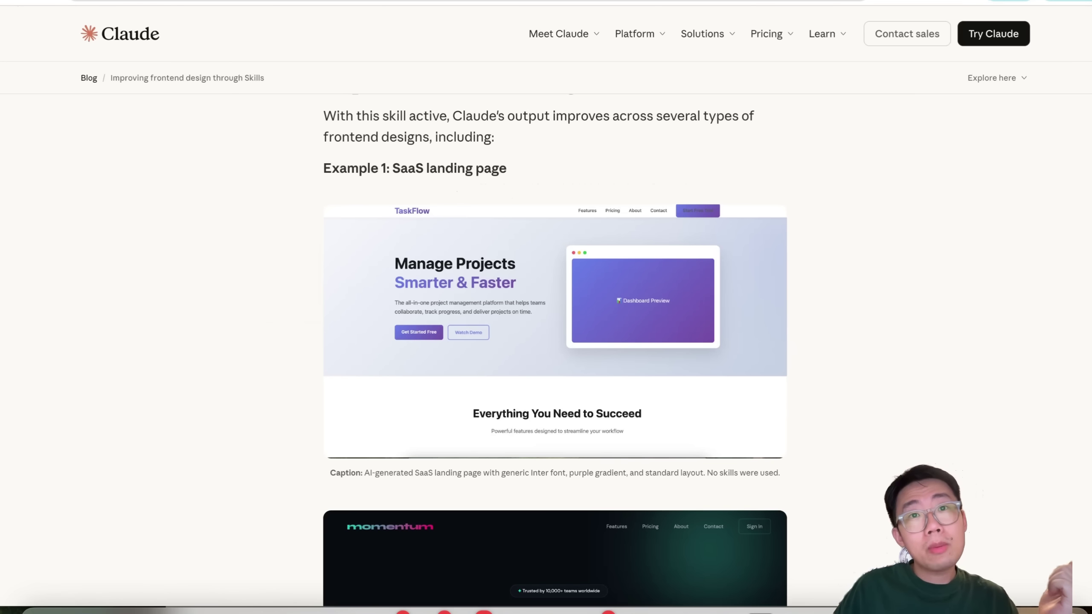
# Highlight the post's sentences on token prediction during sampling and on safe design choices
pyautogui.scroll(-1, 197, 264)
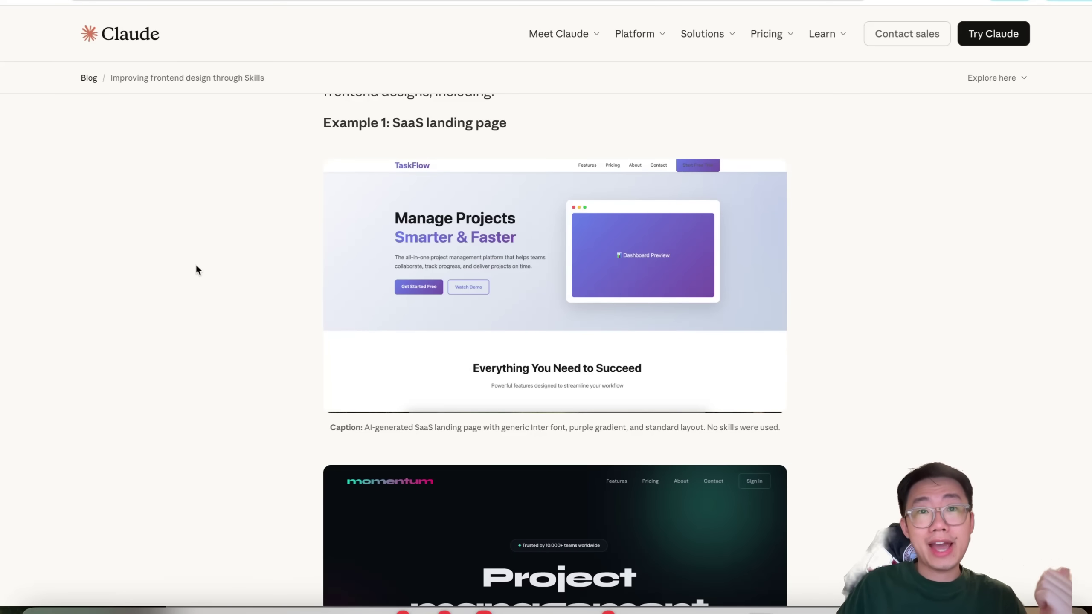
pyautogui.scroll(-2, 196, 264)
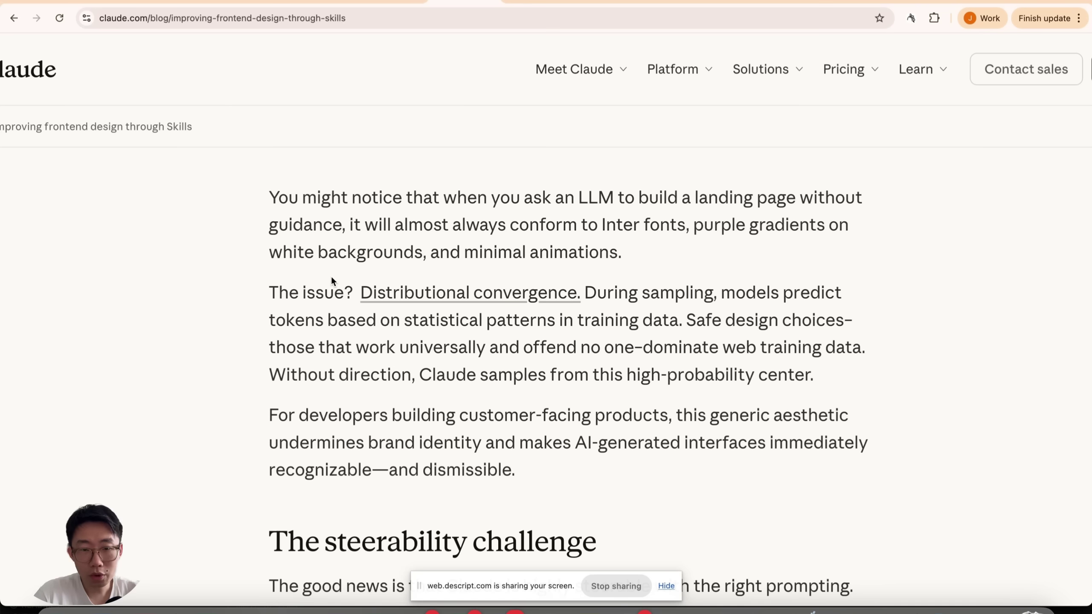
pyautogui.scroll(-3, 336, 283)
pyautogui.scroll(4, 576, 293)
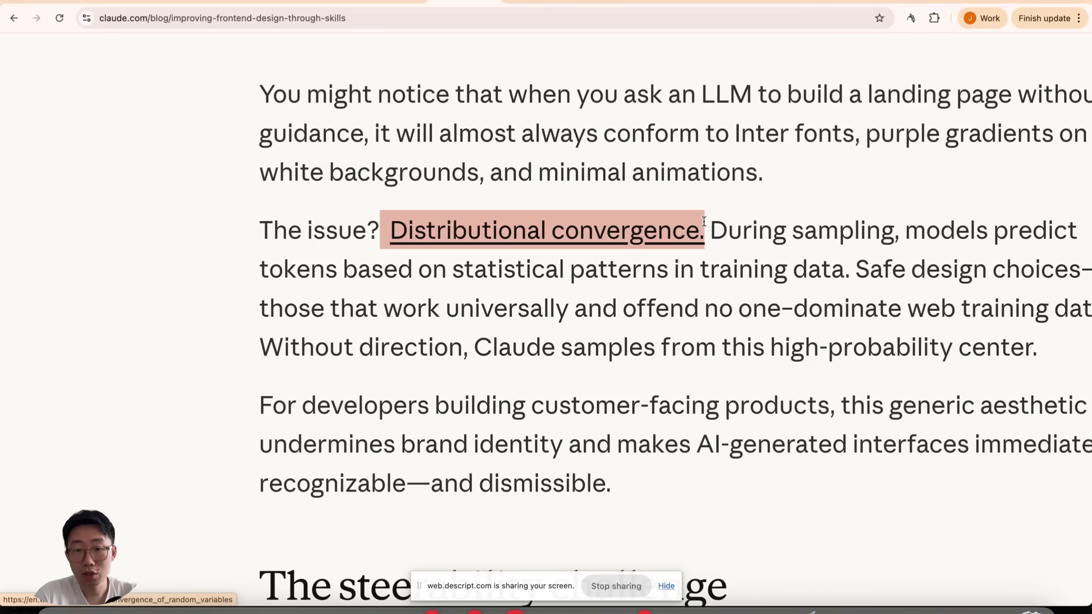
pyautogui.hscroll(2, 379, 226)
pyautogui.moveTo(608, 230); pyautogui.dragTo(670, 265)
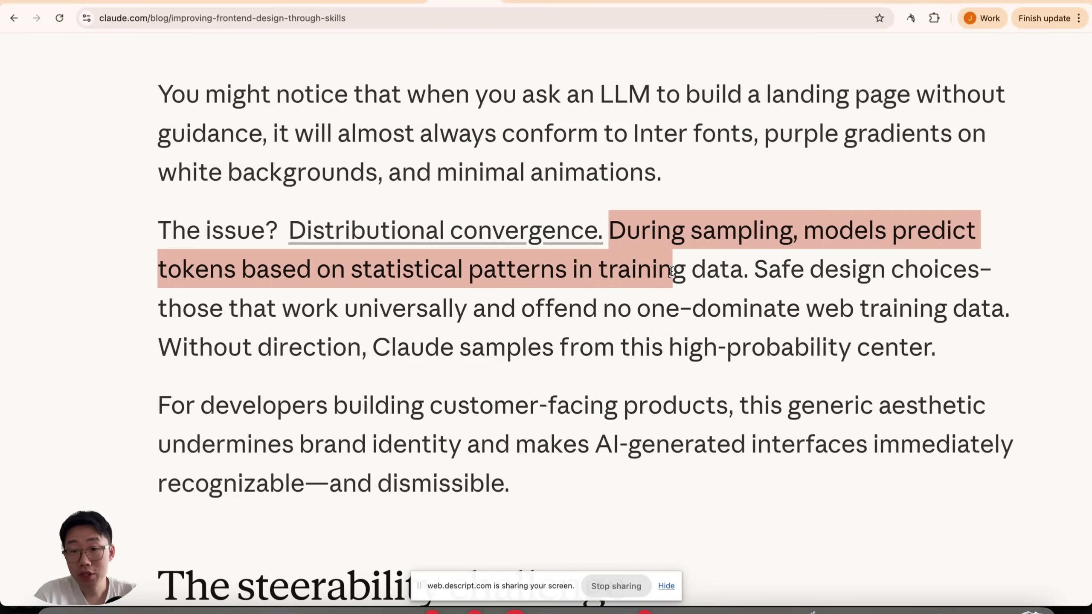
pyautogui.click(635, 239)
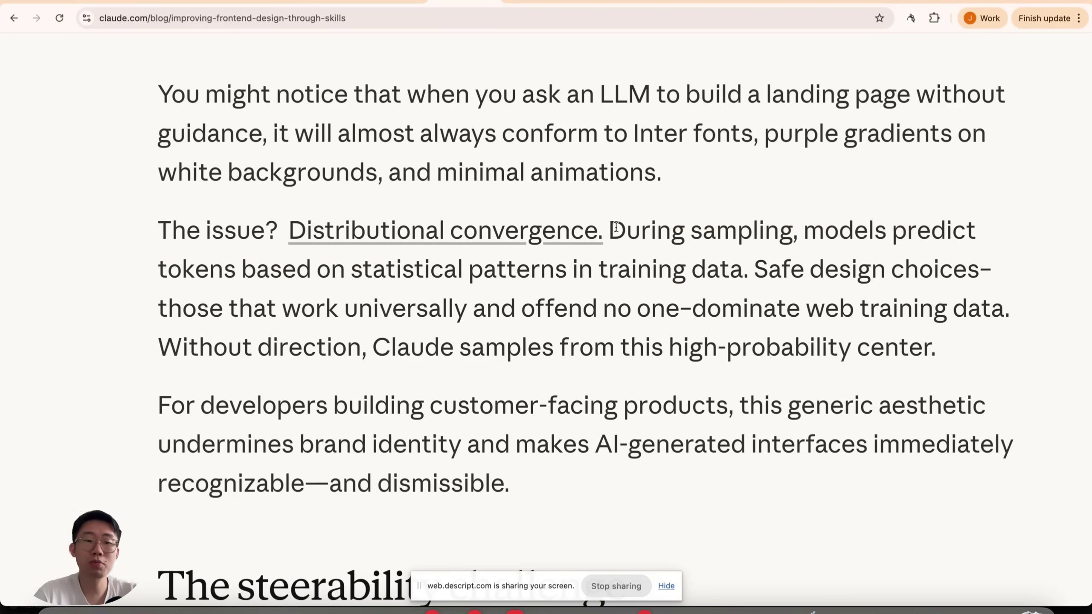
pyautogui.moveTo(609, 230); pyautogui.dragTo(681, 310)
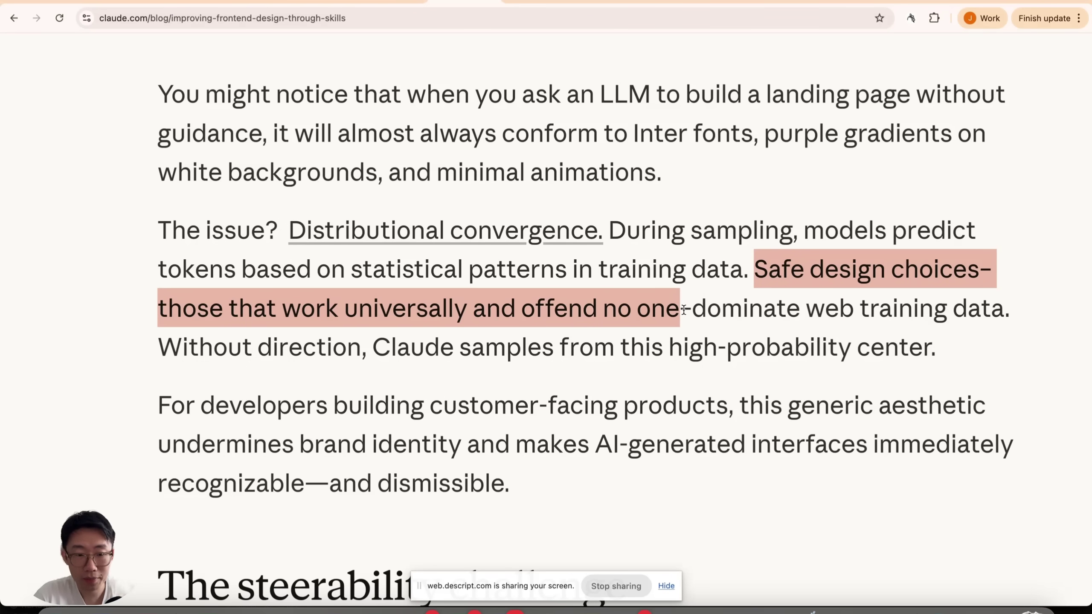
pyautogui.moveTo(372, 348); pyautogui.dragTo(795, 348)
pyautogui.click(484, 318)
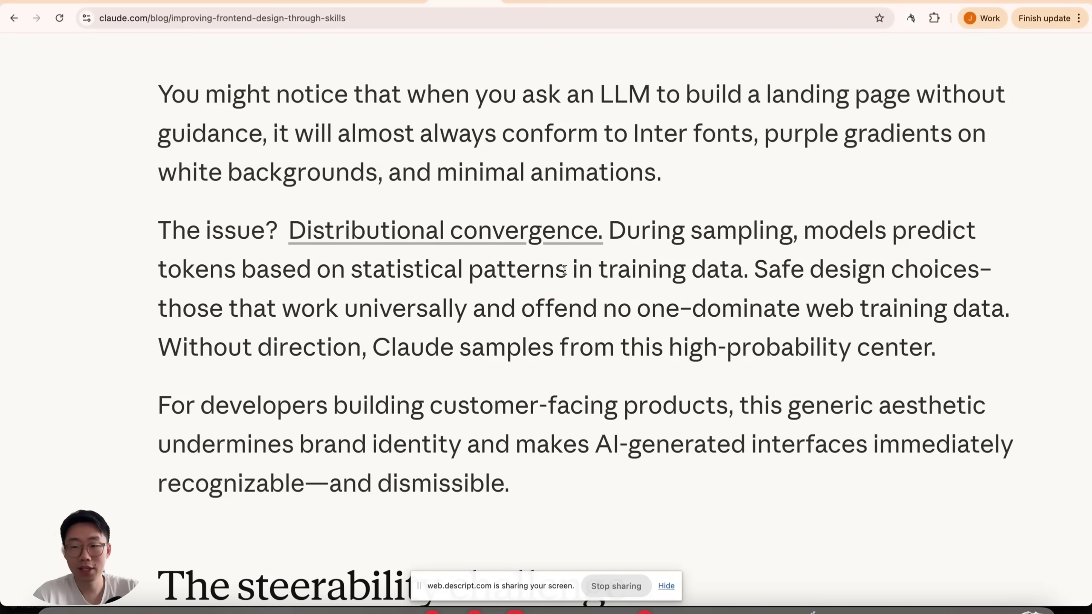
# Highlight 'debugging Python' and the method: identify convergent defaults, provide concrete alternatives and structure guidance
pyautogui.scroll(-15, 756, 268)
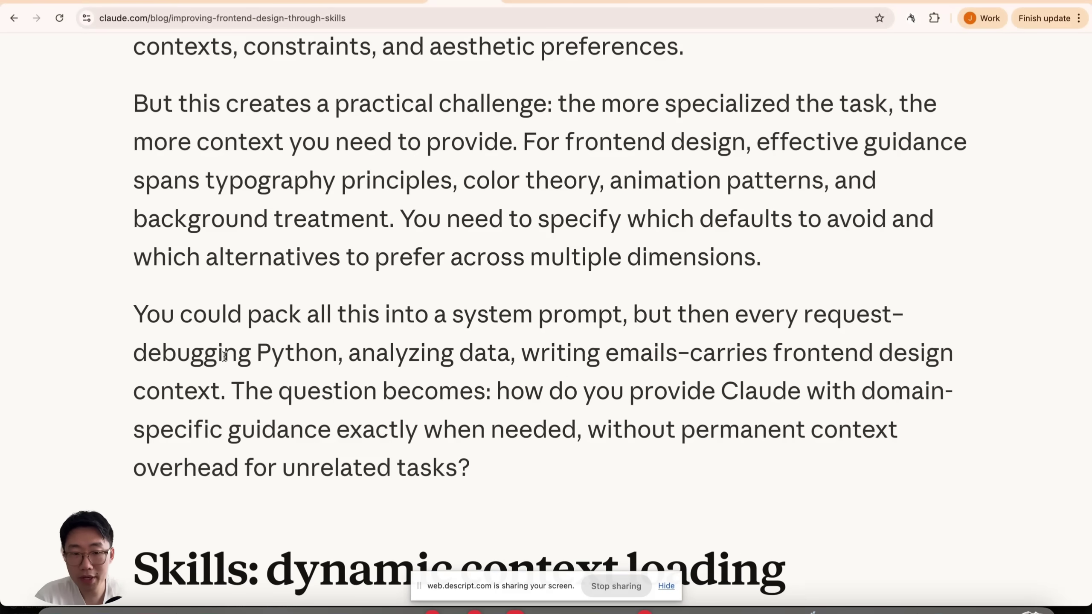
pyautogui.moveTo(130, 351); pyautogui.dragTo(340, 347)
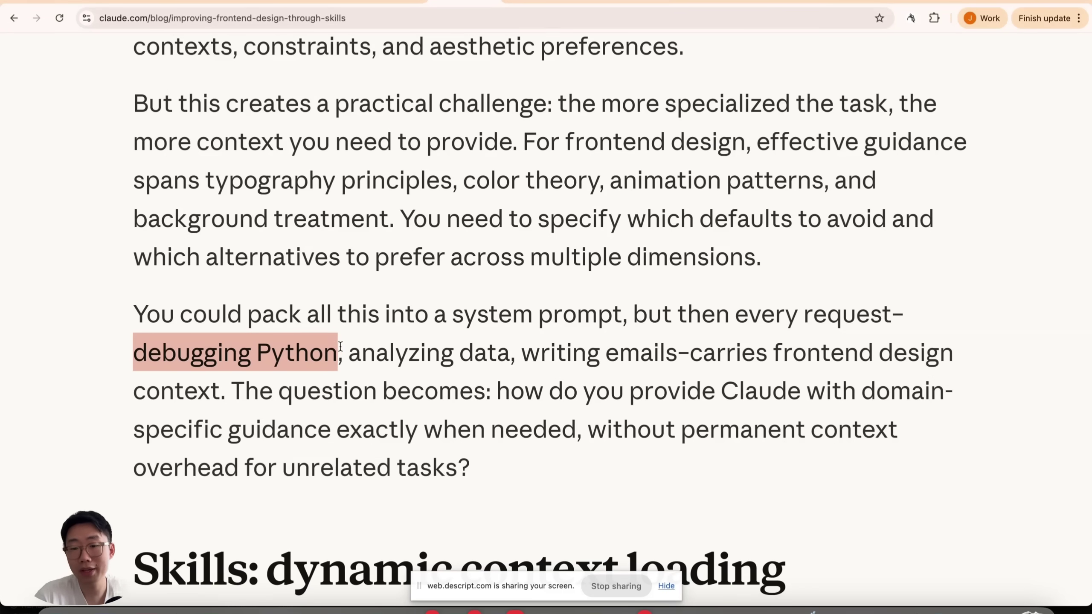
pyautogui.click(366, 352)
pyautogui.moveTo(498, 270)
pyautogui.mouseDown()
pyautogui.moveTo(593, 277)
pyautogui.moveTo(622, 293)
pyautogui.moveTo(553, 271)
pyautogui.moveTo(500, 270)
pyautogui.mouseUp()
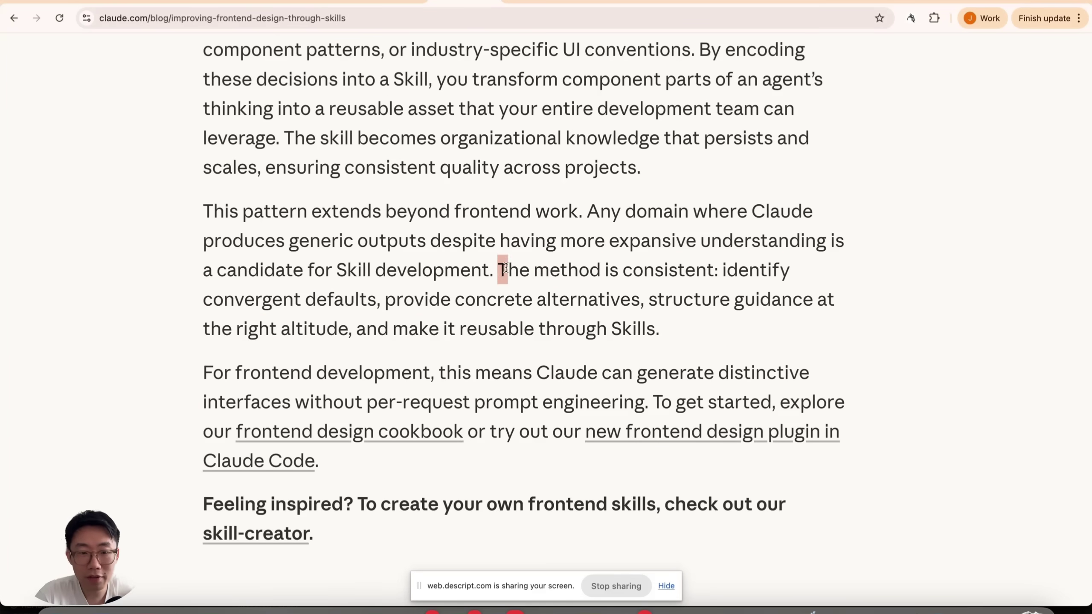
pyautogui.moveTo(500, 270); pyautogui.dragTo(716, 271)
pyautogui.moveTo(723, 270); pyautogui.dragTo(373, 293)
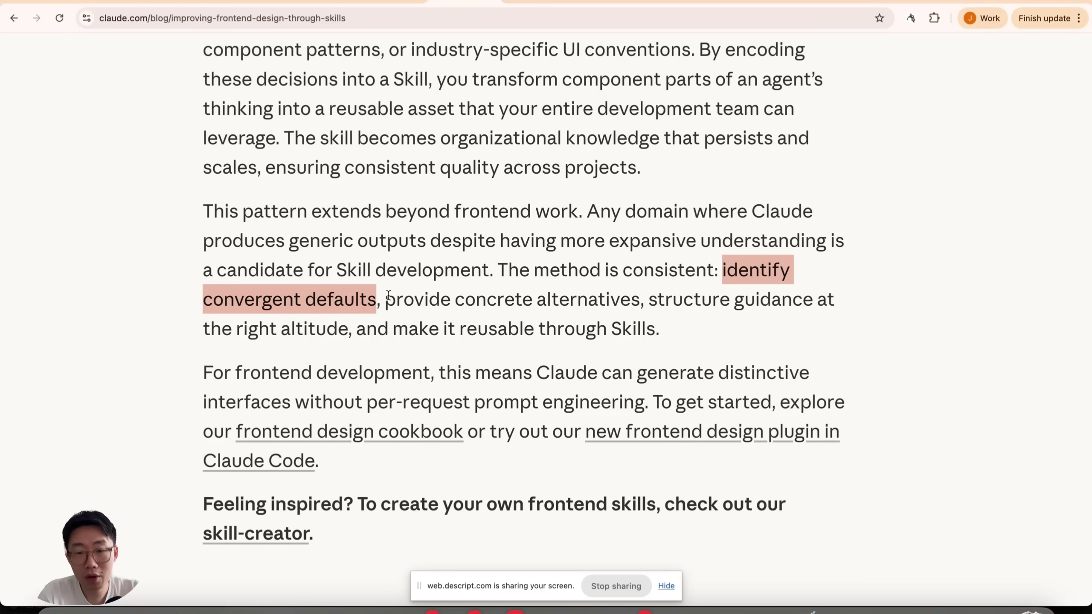
pyautogui.moveTo(386, 297); pyautogui.dragTo(347, 319)
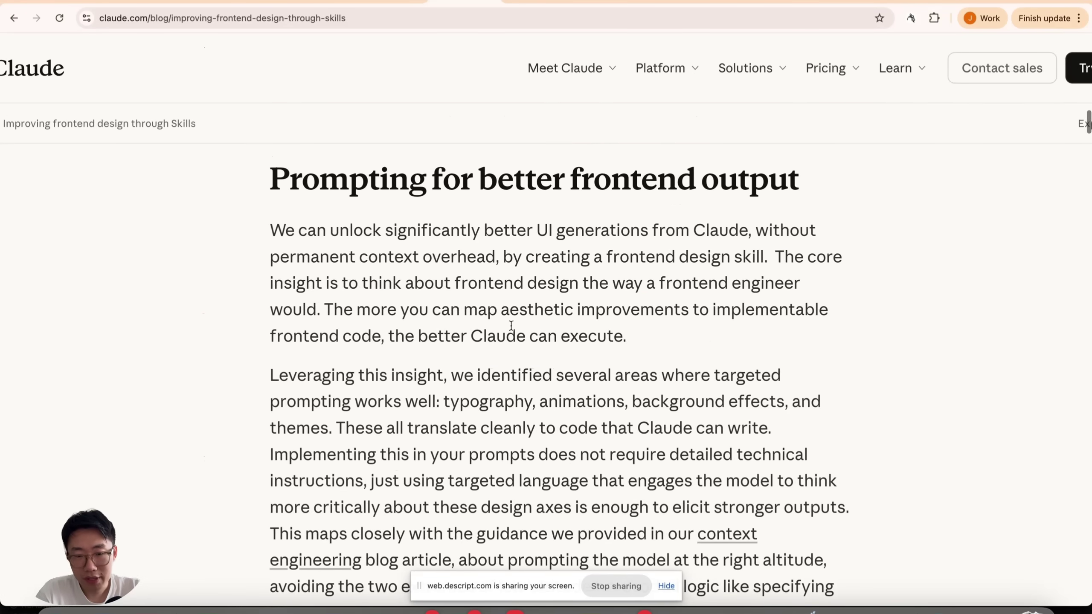
# Highlight where targeted prompting works, the listed design areas, 'translate cleanly to code' and the right altitude
pyautogui.scroll(-1, 478, 313)
pyautogui.moveTo(478, 313); pyautogui.dragTo(440, 340)
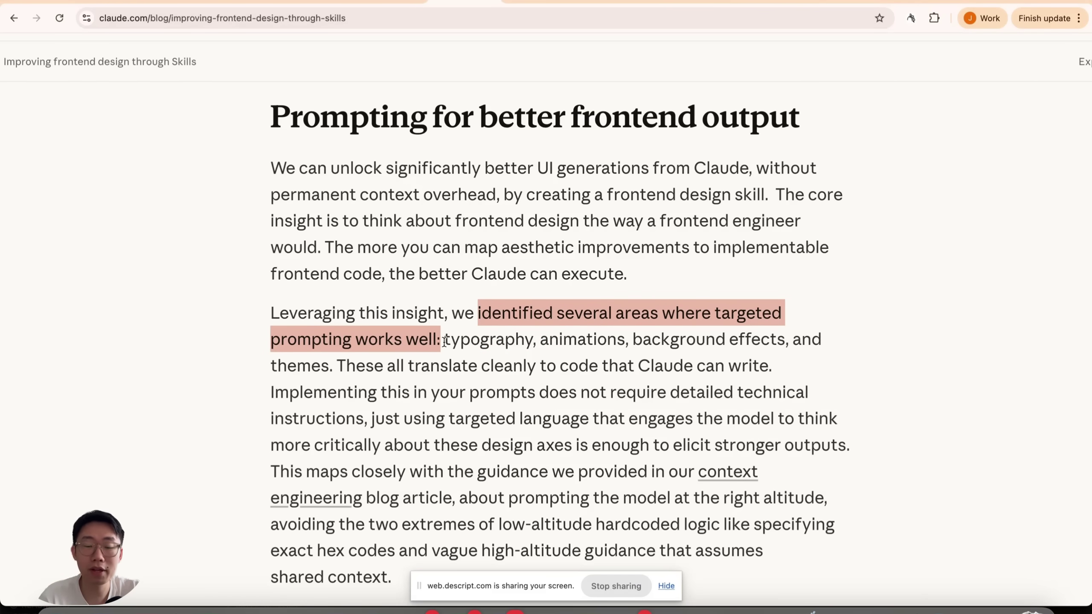
pyautogui.click(475, 313)
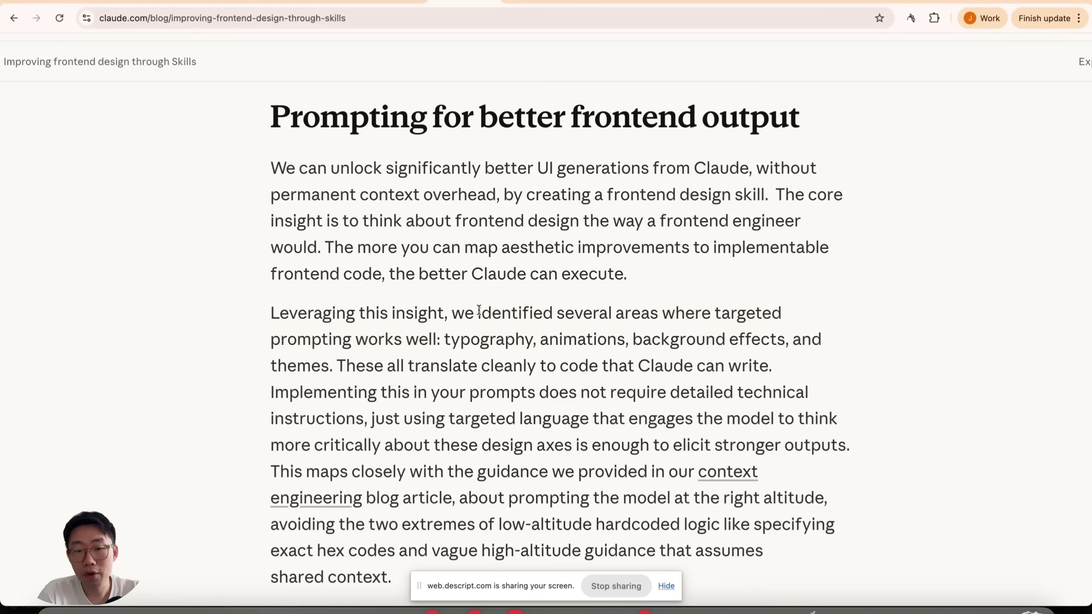
pyautogui.moveTo(478, 313); pyautogui.dragTo(442, 338)
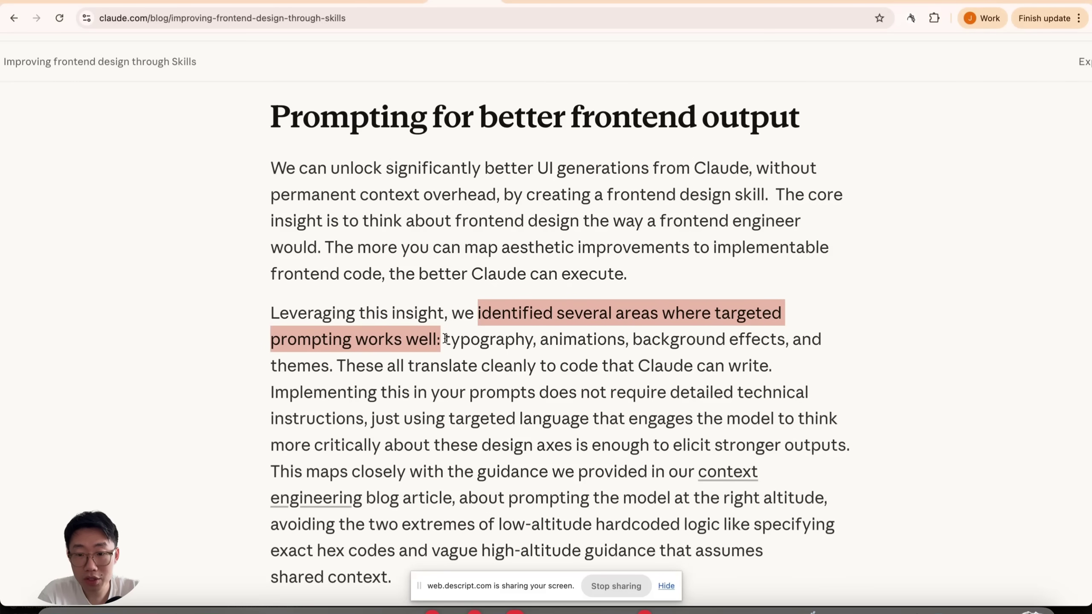
pyautogui.moveTo(446, 339); pyautogui.dragTo(536, 340)
pyautogui.doubleClick(582, 340)
pyautogui.moveTo(337, 366); pyautogui.dragTo(736, 368)
pyautogui.scroll(-1, 572, 484)
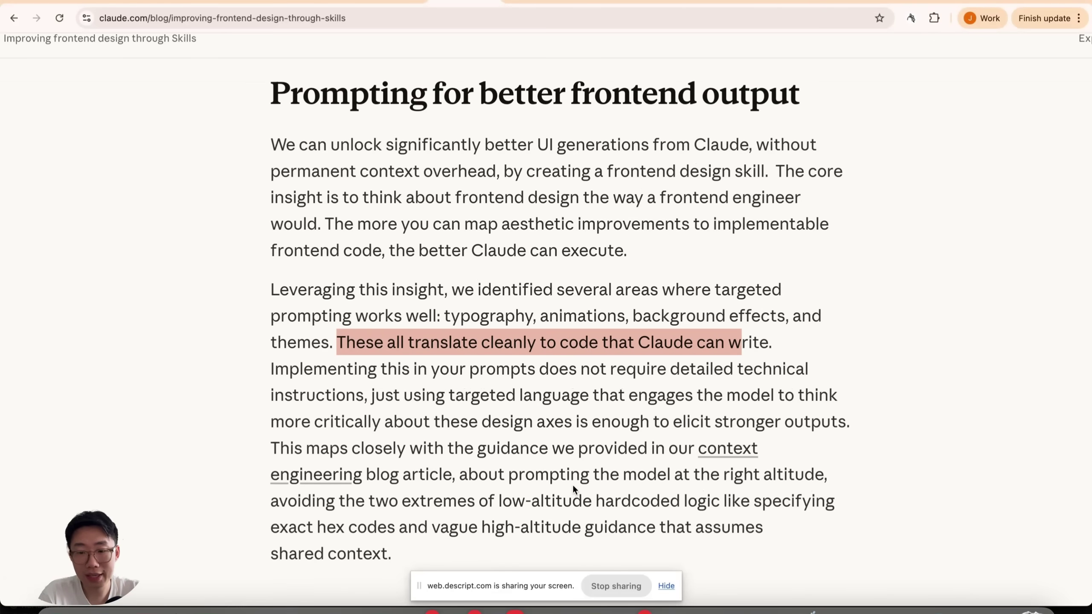
pyautogui.scroll(3, 573, 484)
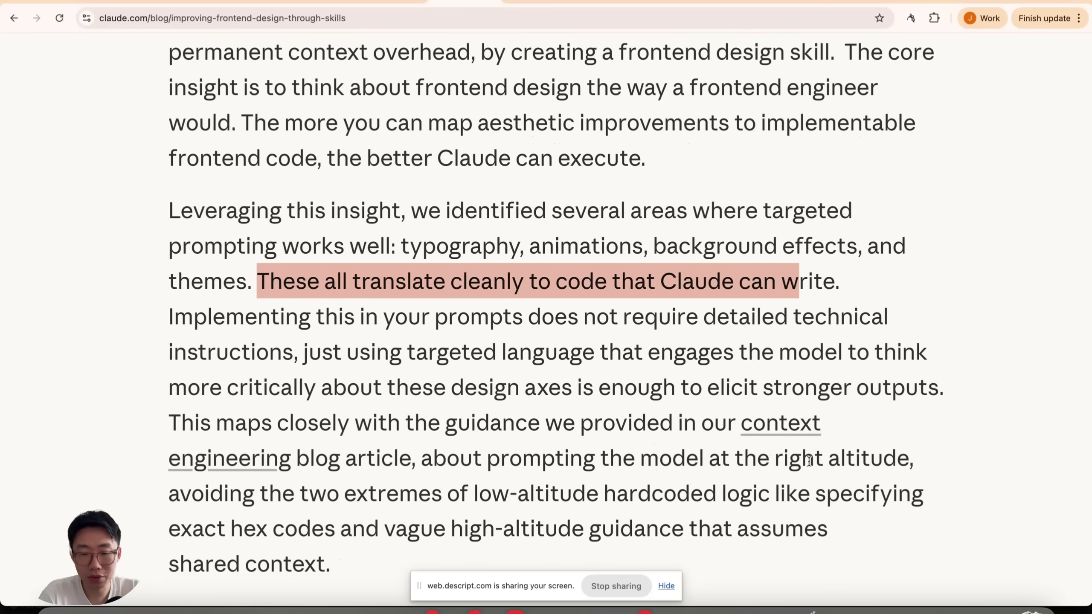
pyautogui.moveTo(775, 460); pyautogui.dragTo(897, 459)
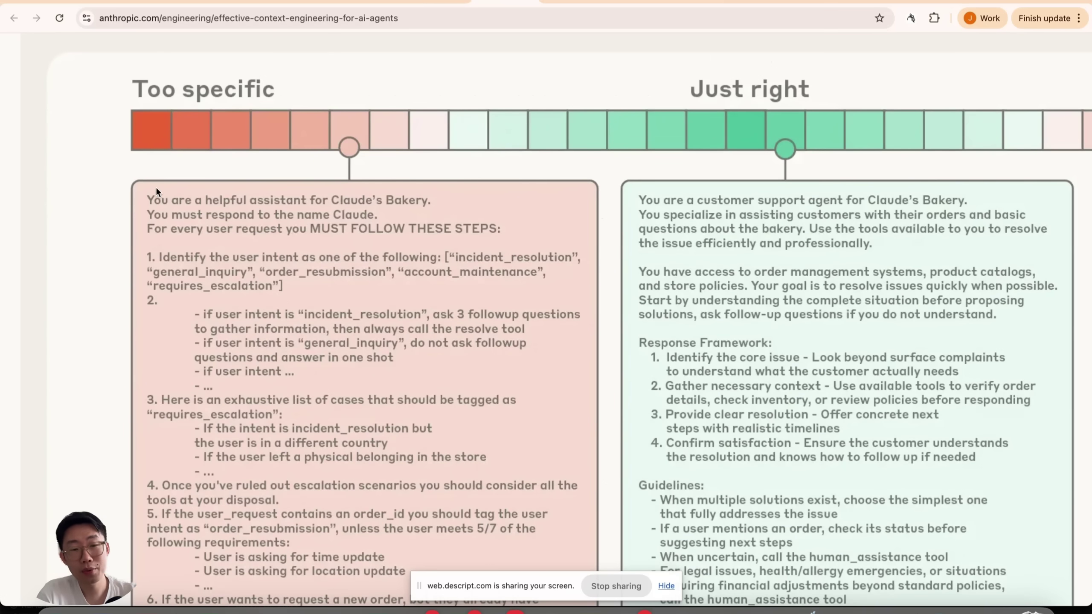
# Scroll the context engineering article to the Too specific vs Just right diagram and pan it sideways
pyautogui.scroll(-1, 175, 193)
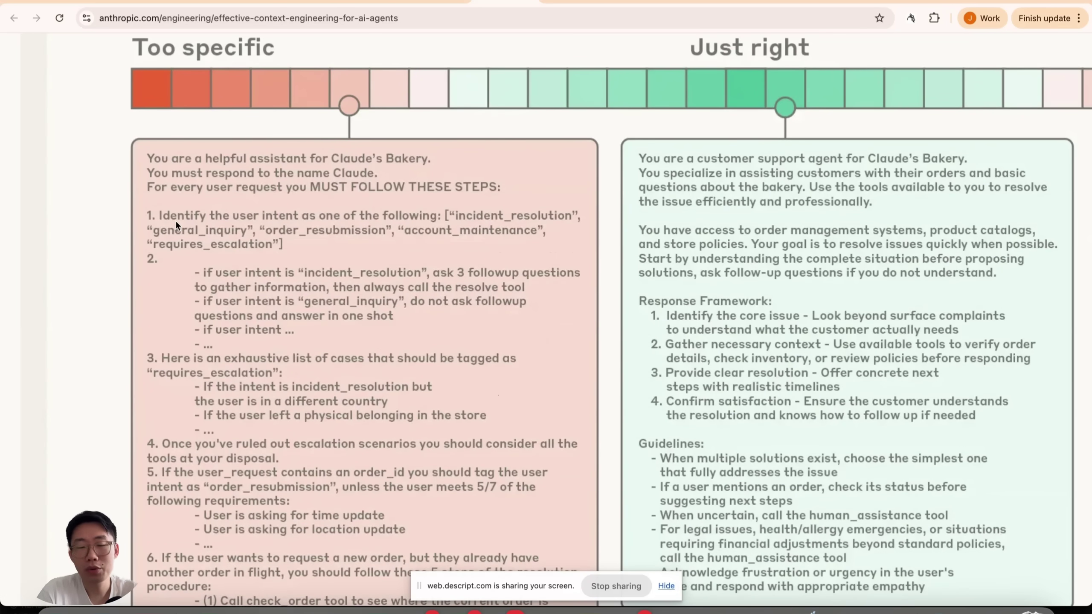
pyautogui.scroll(-1, 175, 220)
pyautogui.scroll(2, 175, 219)
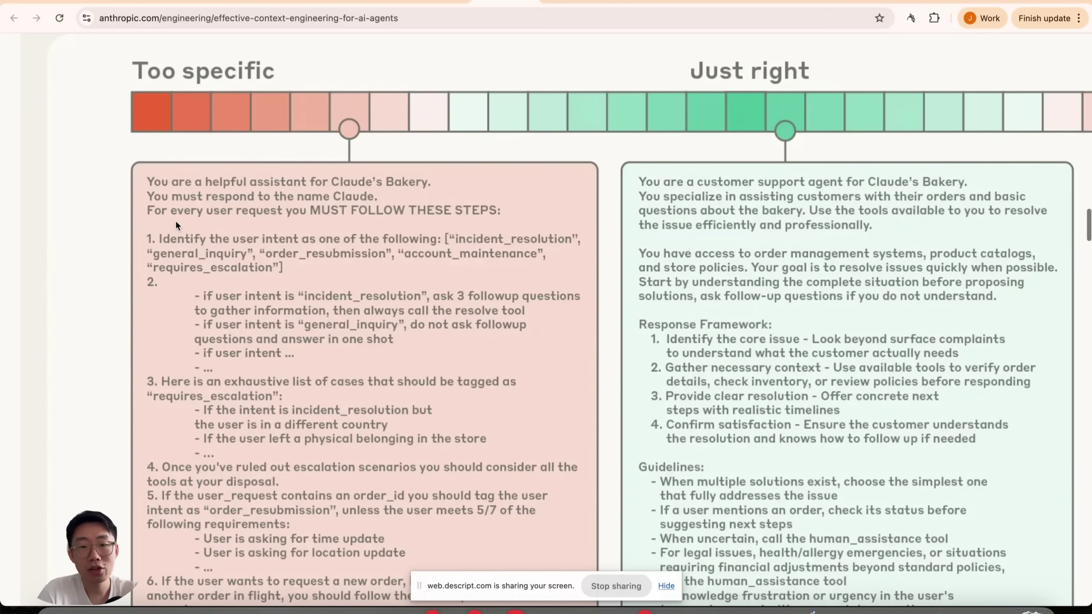
pyautogui.scroll(-2, 175, 219)
pyautogui.scroll(2, 196, 173)
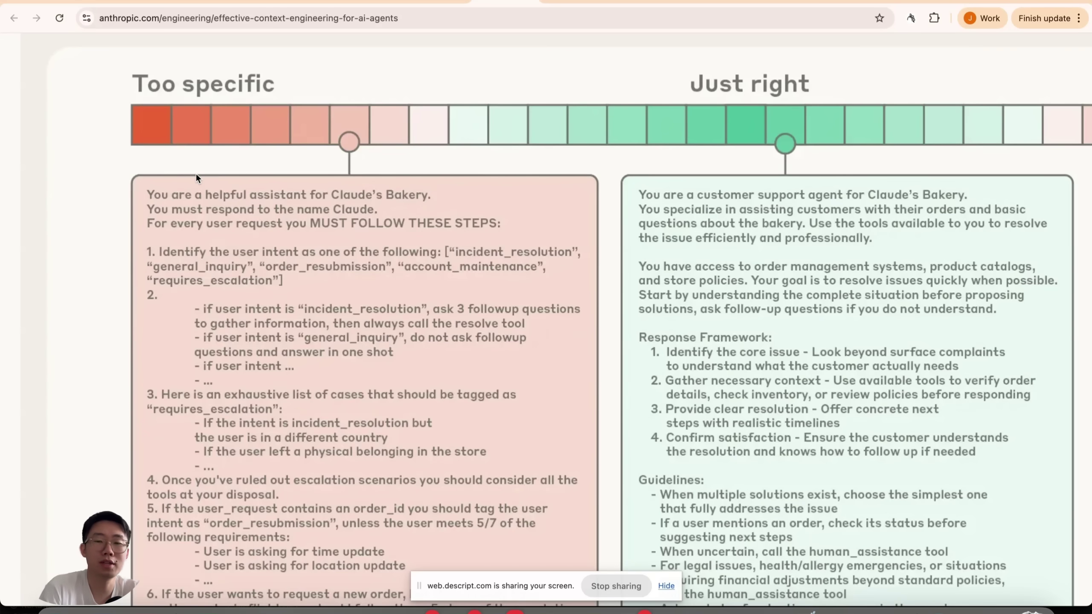
pyautogui.hscroll(3, 609, 157)
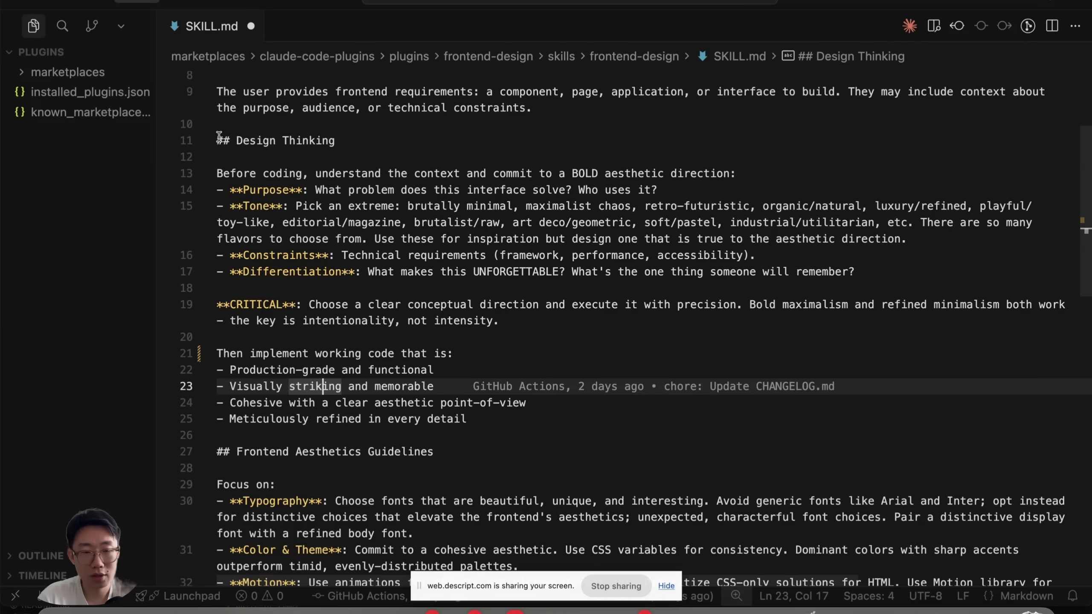
# Select the Design Thinking section of SKILL.md through the end of its list
pyautogui.moveTo(219, 136); pyautogui.dragTo(422, 419)
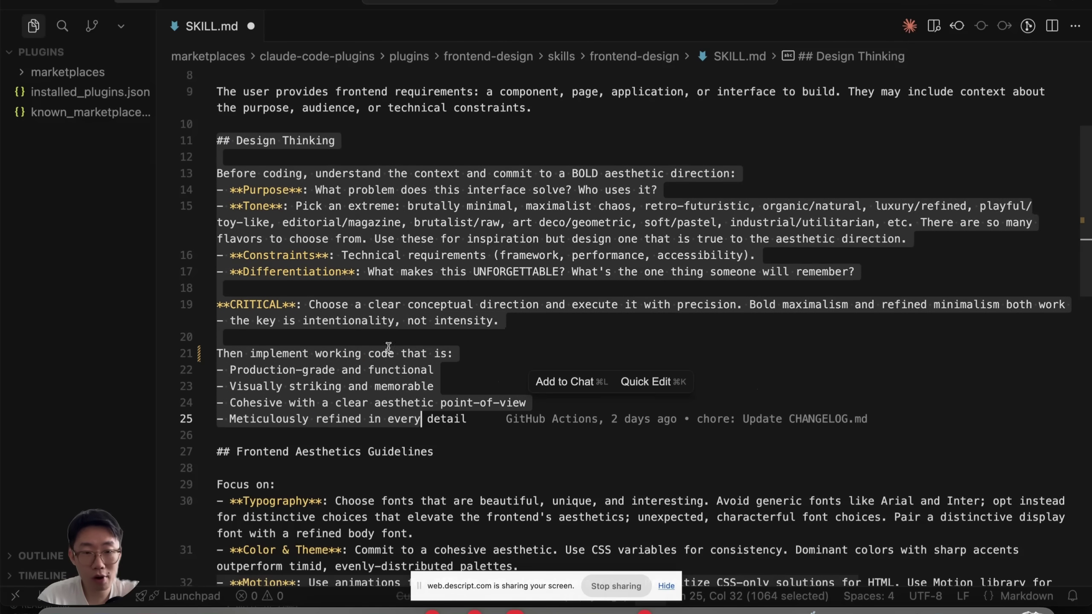
pyautogui.hotkey('shift', 'Down')
pyautogui.scroll(-5, 289, 232)
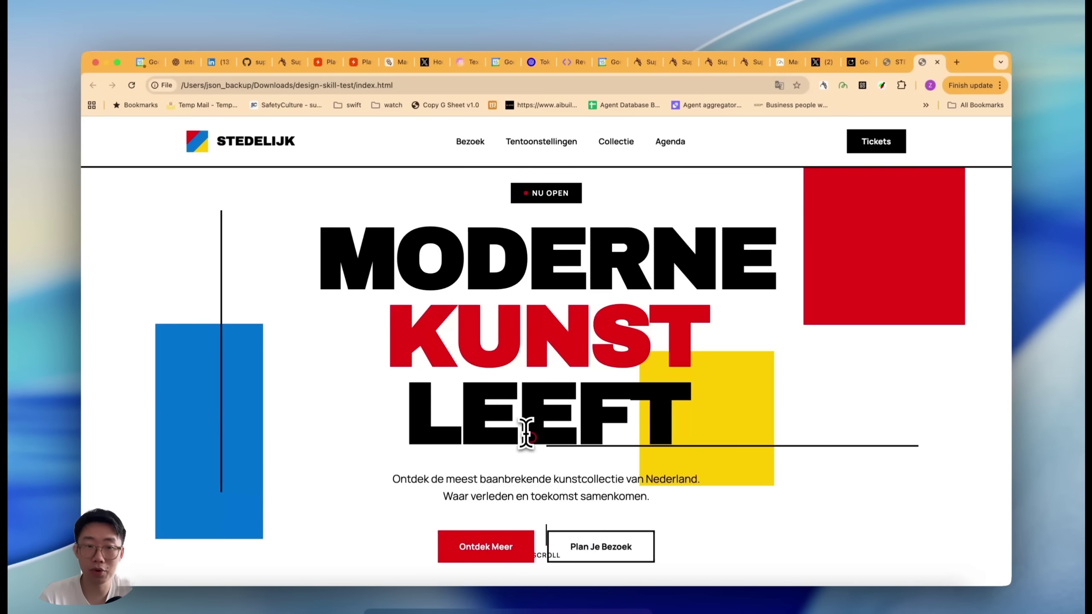
pyautogui.scroll(-8, 527, 433)
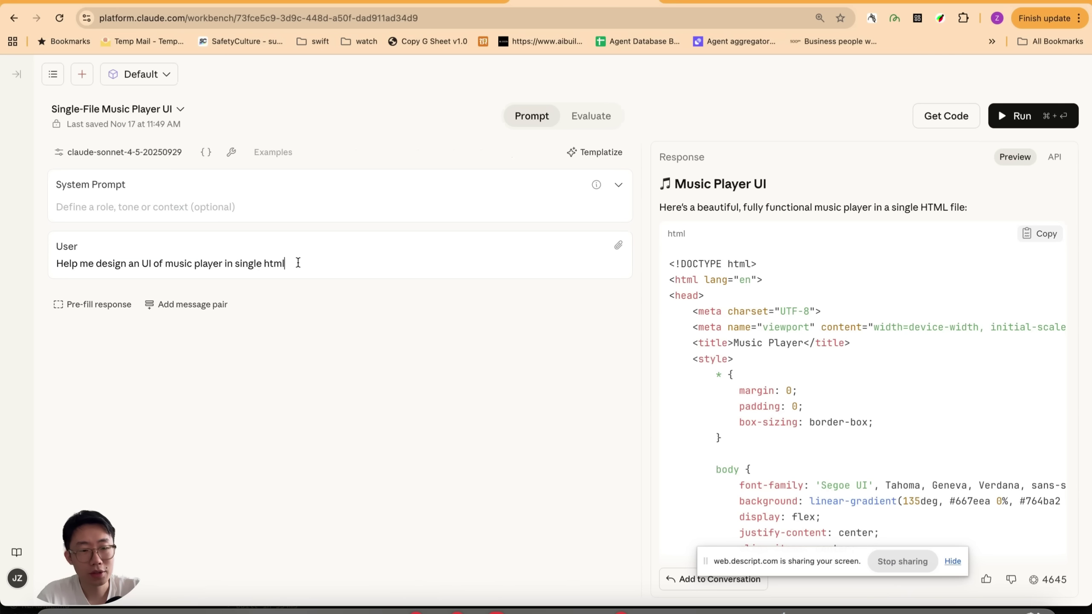
# Select the whole User message, then play the song in the generated purple music player
pyautogui.press('super+a')
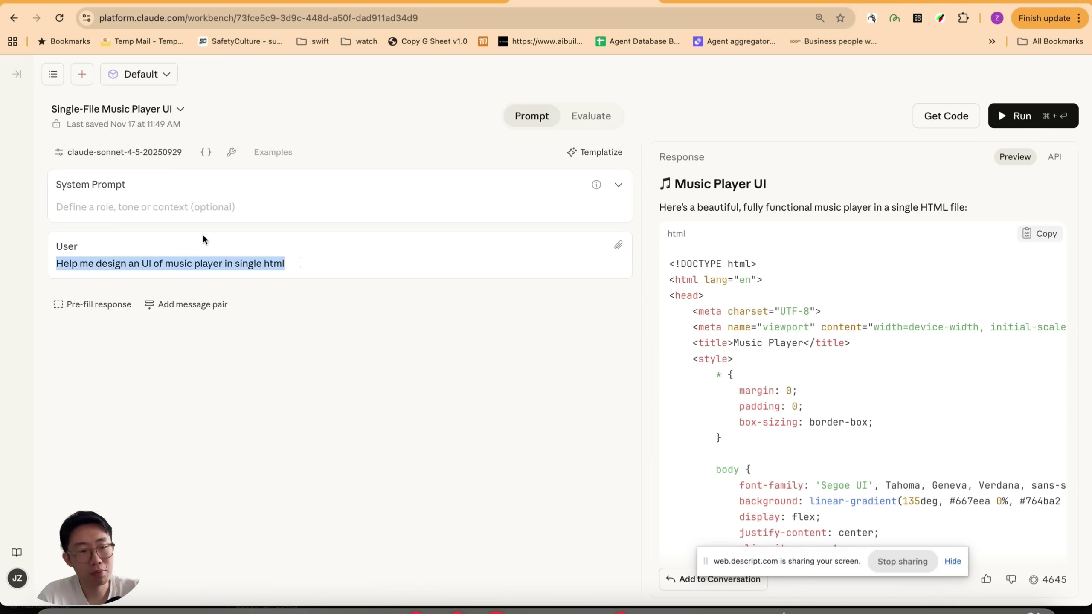
pyautogui.press('Right')
pyautogui.press('super+a')
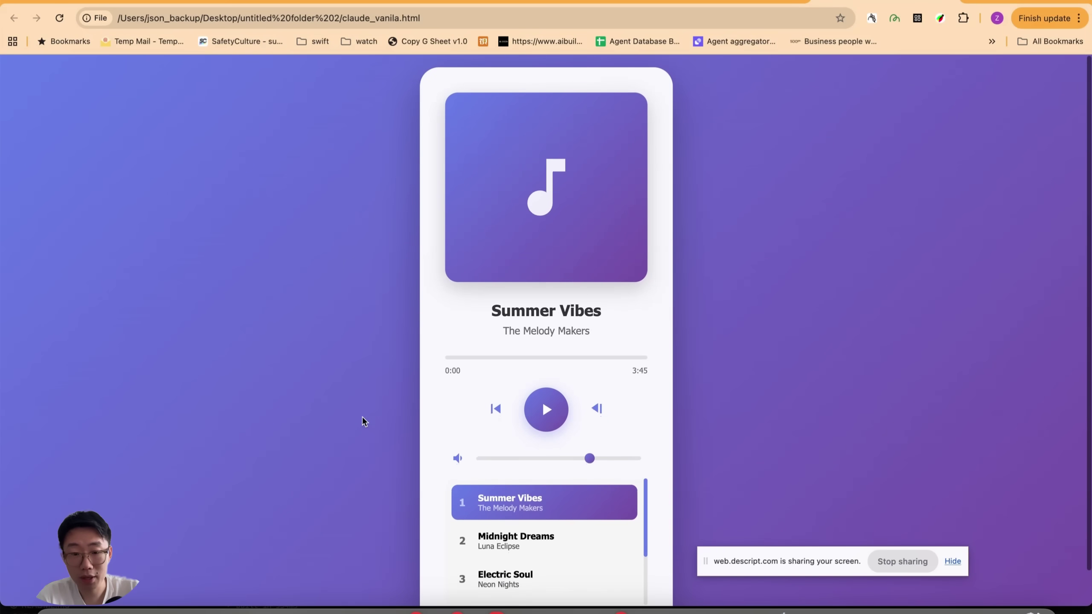
pyautogui.press('space')
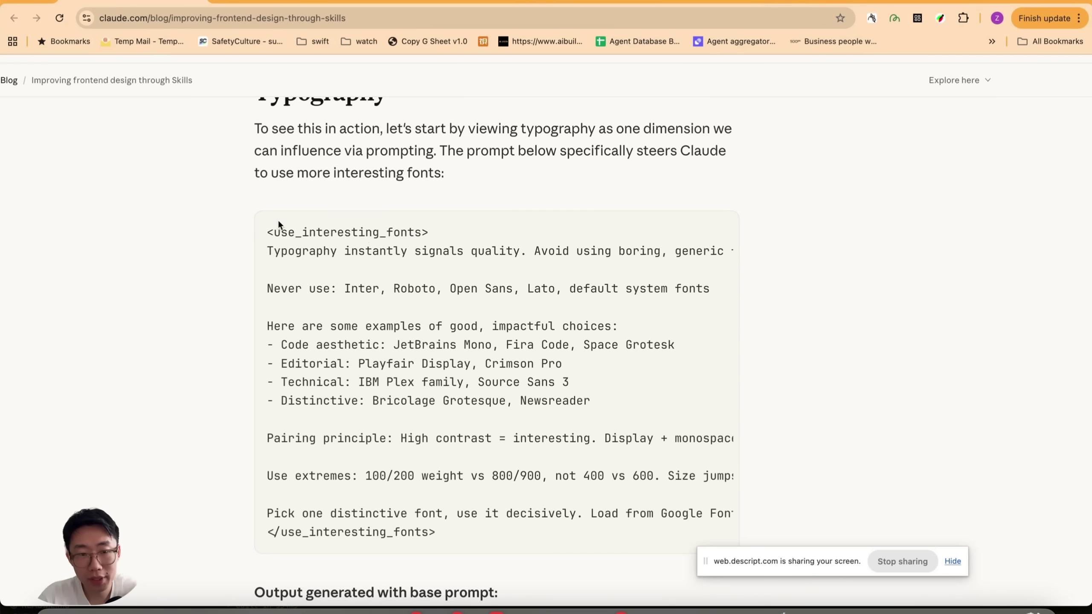
# Highlight the opening and the Typography line of the use_interesting_fonts prompt
pyautogui.scroll(2, 257, 223)
pyautogui.scroll(-3, 257, 222)
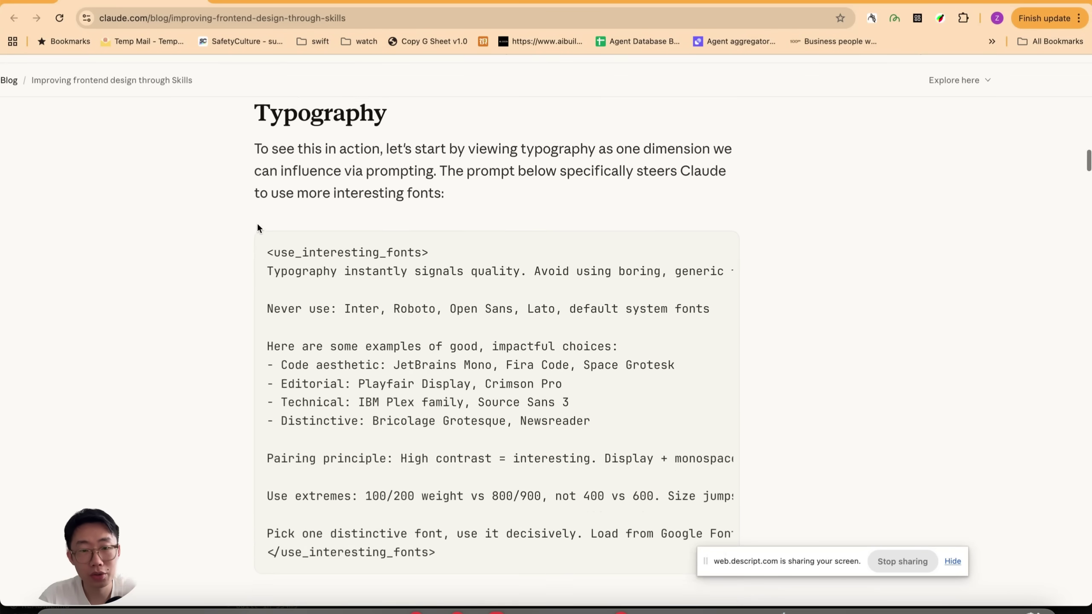
pyautogui.moveTo(265, 201); pyautogui.dragTo(319, 207)
pyautogui.scroll(3, 312, 221)
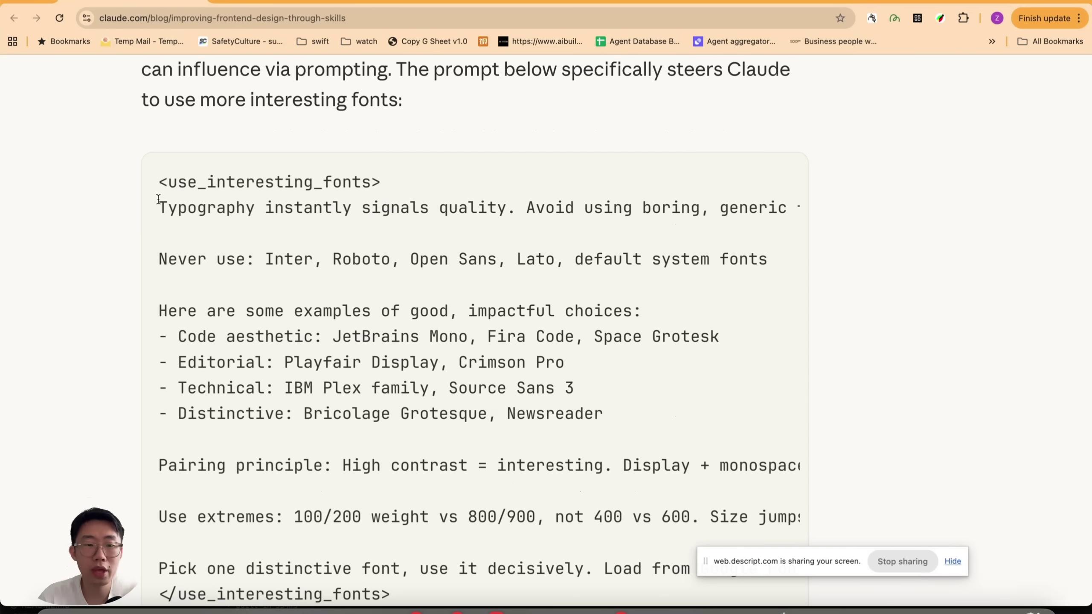
pyautogui.moveTo(157, 207); pyautogui.dragTo(579, 207)
pyautogui.hscroll(5, 323, 209)
pyautogui.click(559, 215)
pyautogui.hscroll(-5, 430, 241)
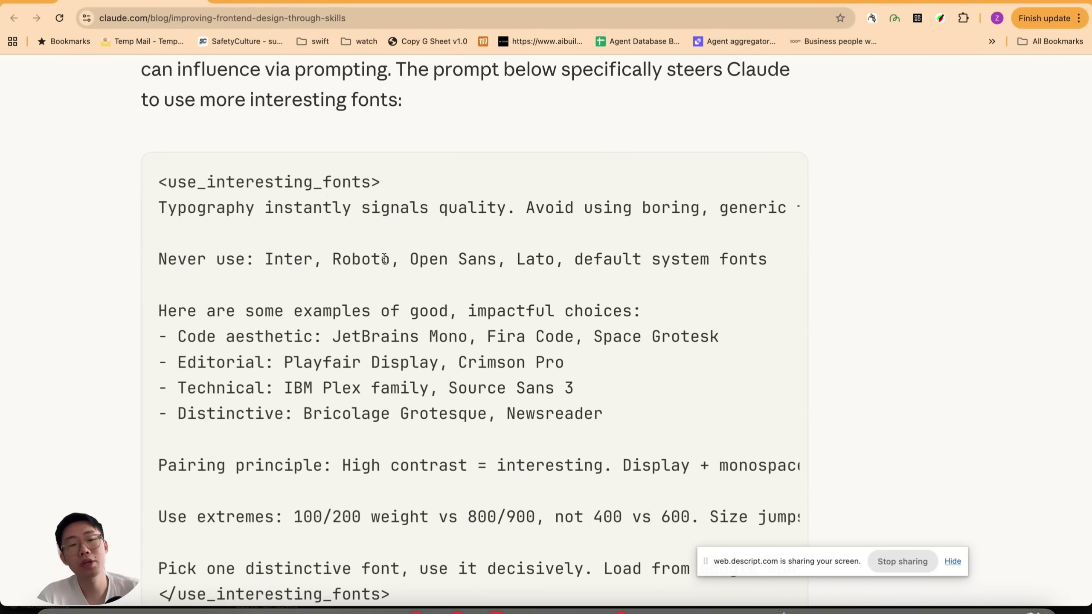
# Highlight the list of fonts never to use and the Pairing principle line
pyautogui.moveTo(266, 259); pyautogui.dragTo(596, 219)
pyautogui.scroll(-2, 516, 232)
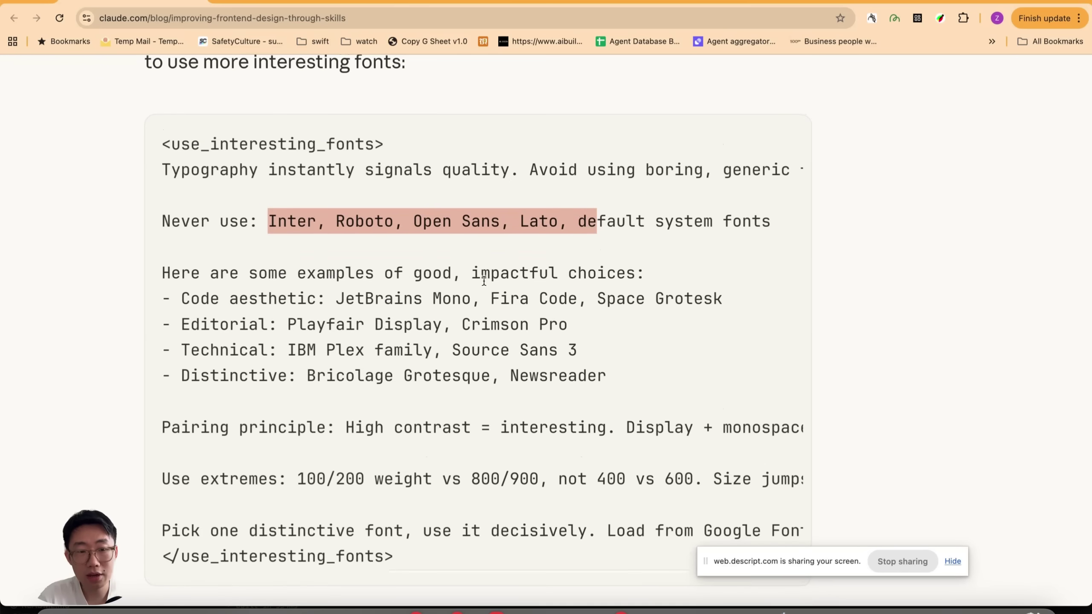
pyautogui.moveTo(180, 299); pyautogui.dragTo(548, 377)
pyautogui.scroll(-2, 287, 402)
pyautogui.moveTo(165, 386); pyautogui.dragTo(529, 386)
pyautogui.hscroll(4, 549, 385)
pyautogui.click(490, 385)
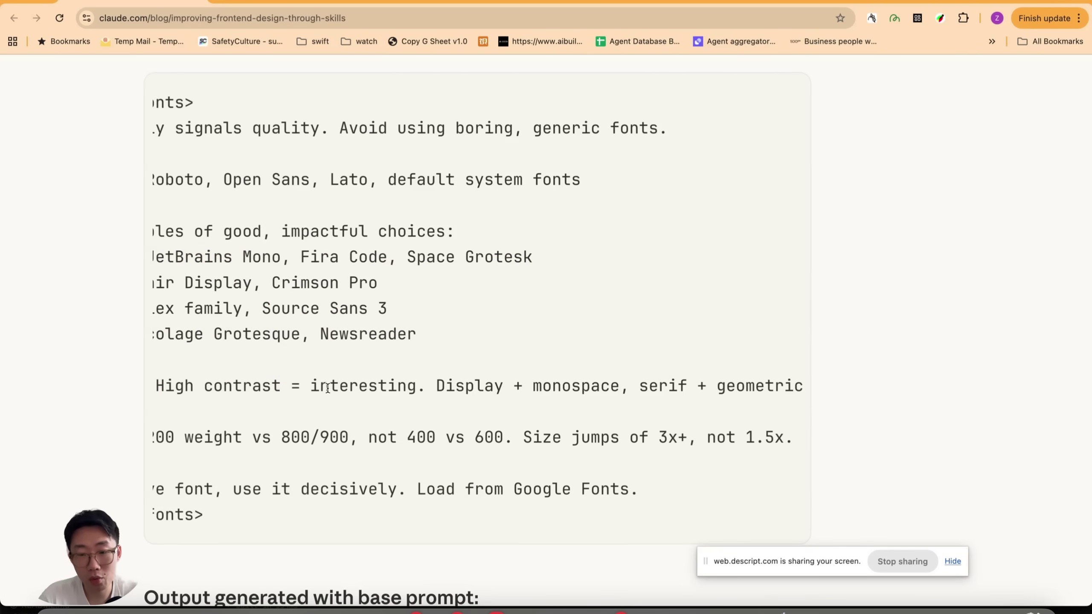
# Select and copy the whole <use_interesting_fonts> prompt block
pyautogui.hscroll(-4, 427, 389)
pyautogui.scroll(1, 427, 389)
pyautogui.moveTo(391, 575); pyautogui.dragTo(161, 161)
pyautogui.press('super+c')
pyautogui.click(584, 2)
# Paste the copied fonts prompt into the empty system prompt
pyautogui.click(263, 207)
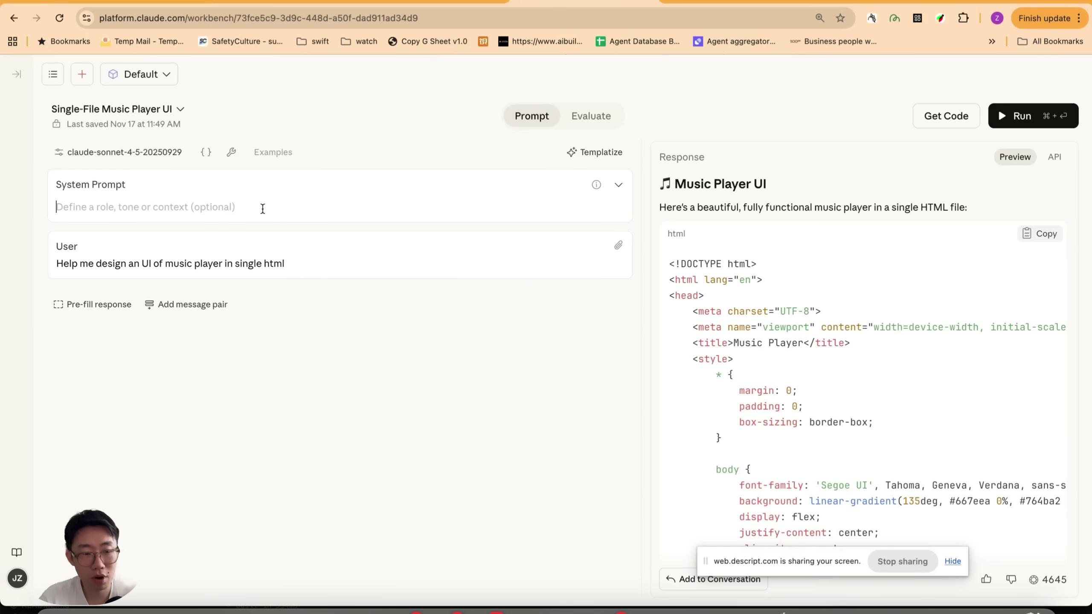
pyautogui.press('super+v')
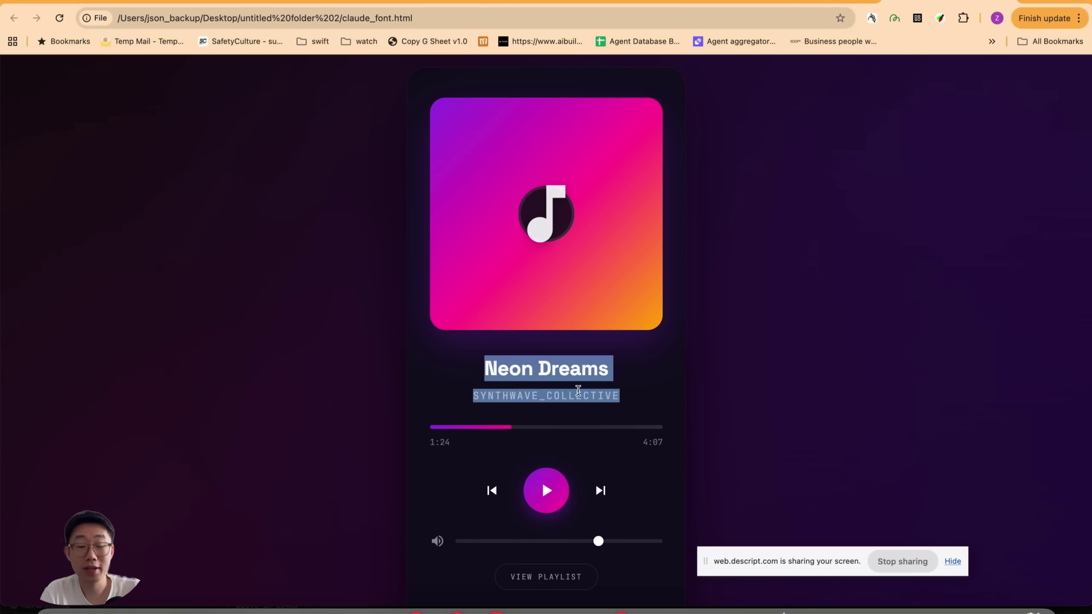
pyautogui.click(578, 390)
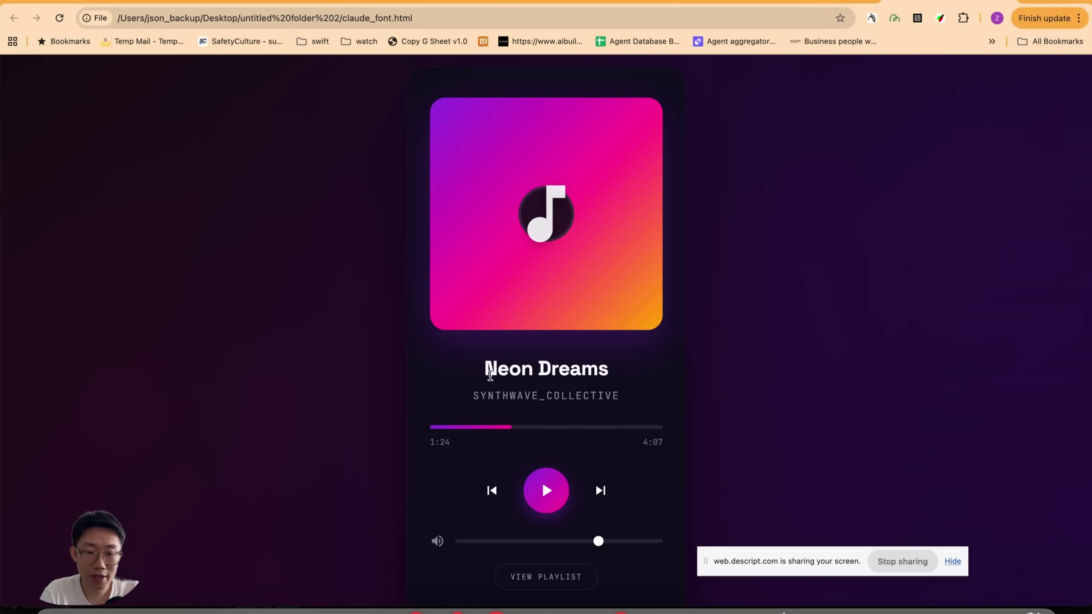
# Inspect the Neon Dreams player's title and track queue, then highlight the <always_add_interactions> block
pyautogui.moveTo(486, 368); pyautogui.dragTo(634, 397)
pyautogui.click(611, 390)
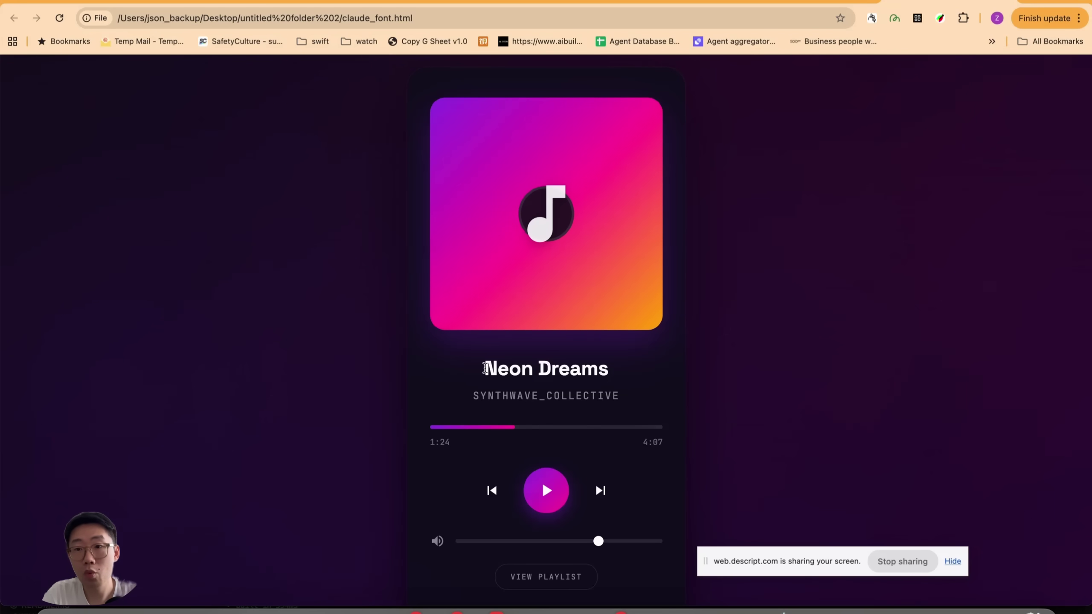
pyautogui.moveTo(485, 368); pyautogui.dragTo(517, 327)
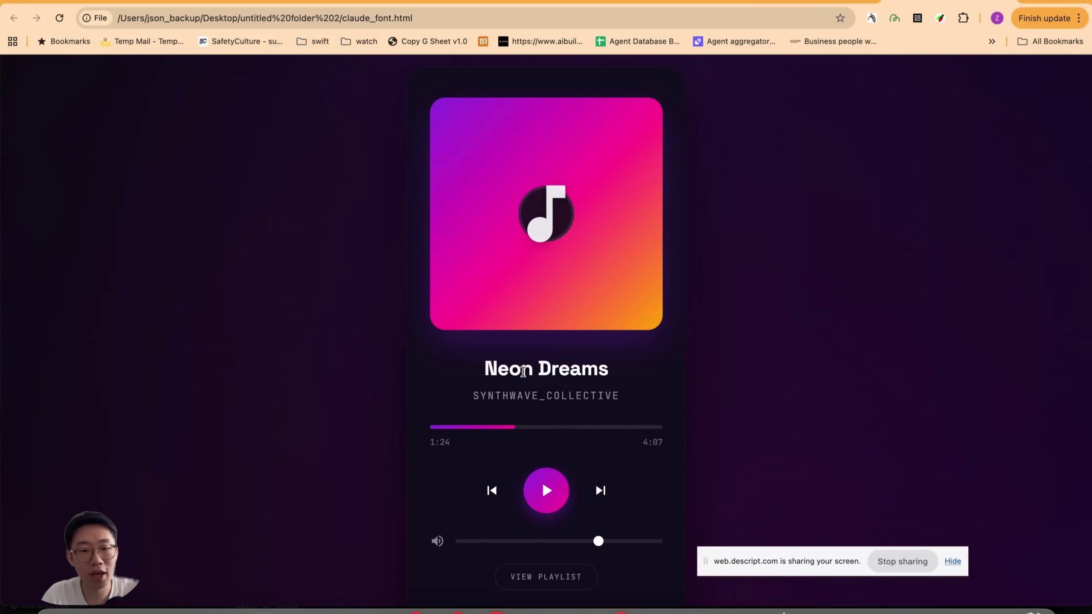
pyautogui.click(531, 577)
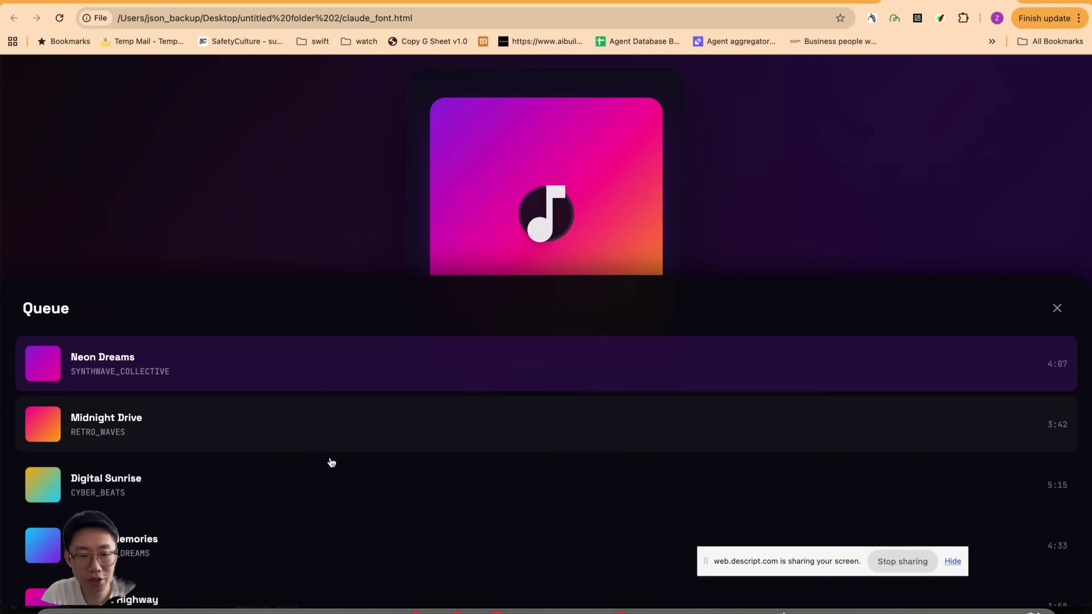
pyautogui.click(333, 457)
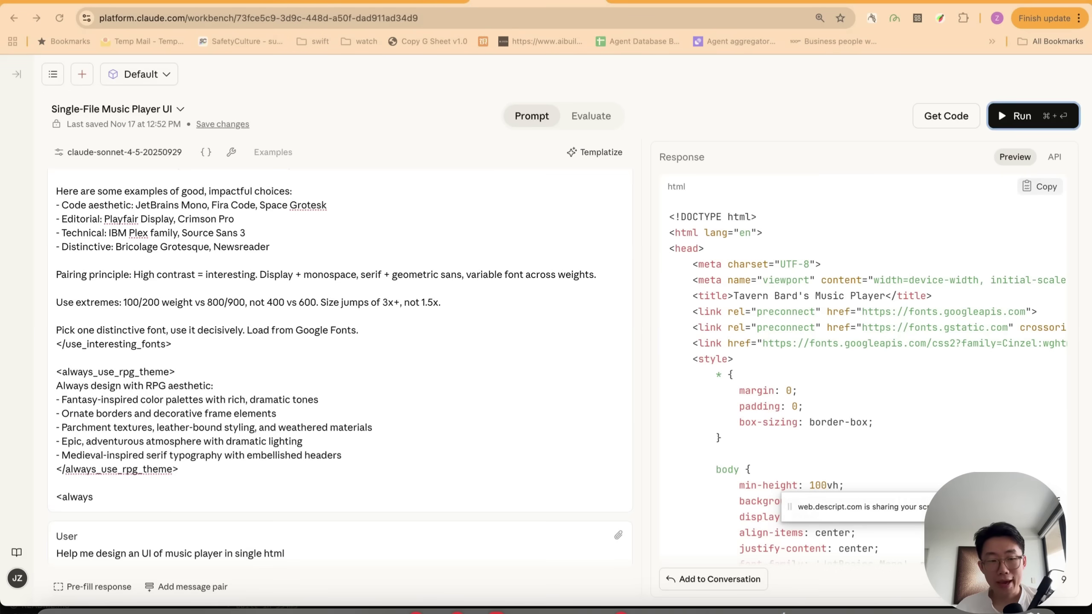
pyautogui.moveTo(56, 367); pyautogui.dragTo(198, 438)
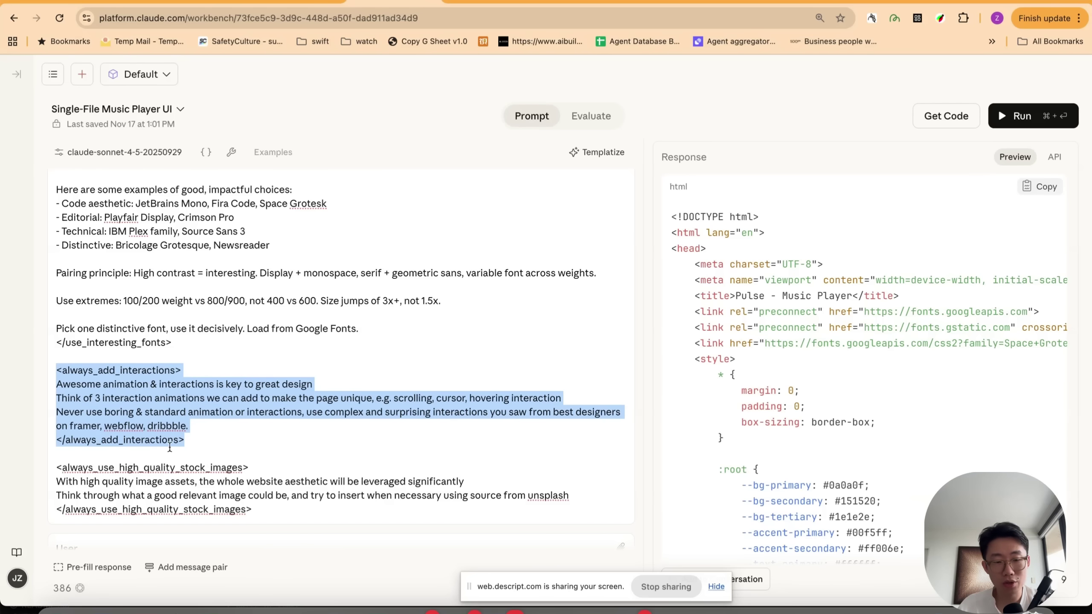
pyautogui.click(95, 456)
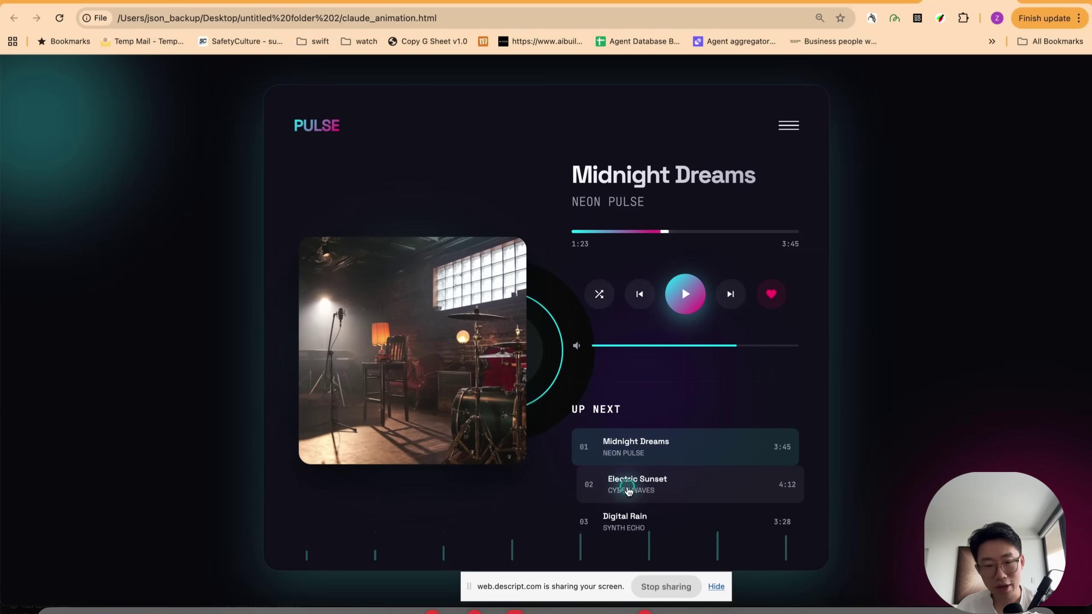
# Run /plugin marketplace add anthropics/claude-code in Claude Code
pyautogui.hotkey('ctrl', 'Tab')
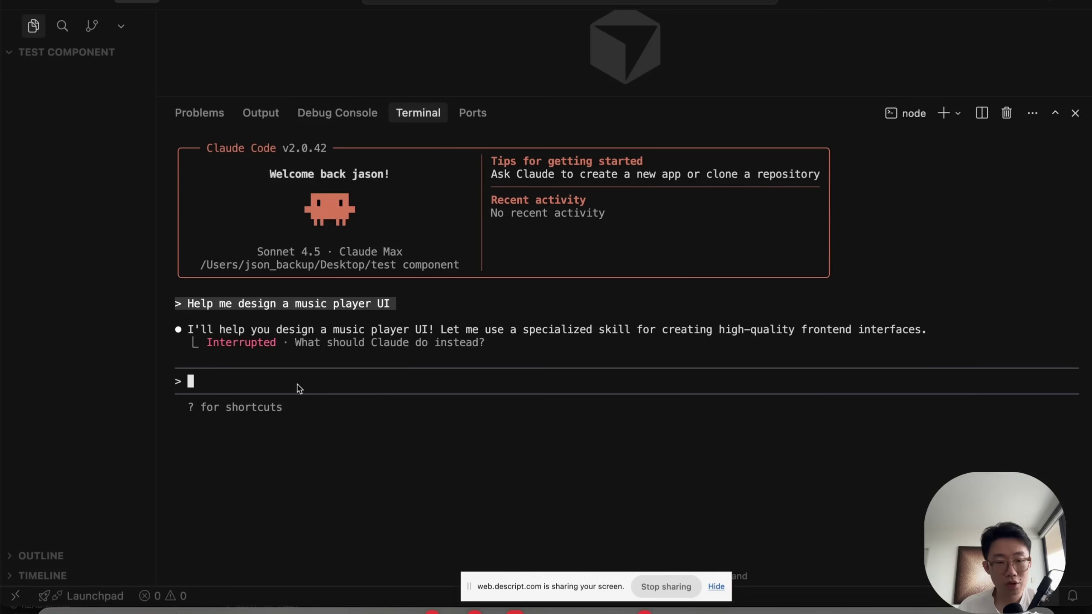
pyautogui.write('/plugin marketplace add anthropics/claude-code')
pyautogui.moveTo(187, 382); pyautogui.dragTo(350, 388)
pyautogui.press('Return')
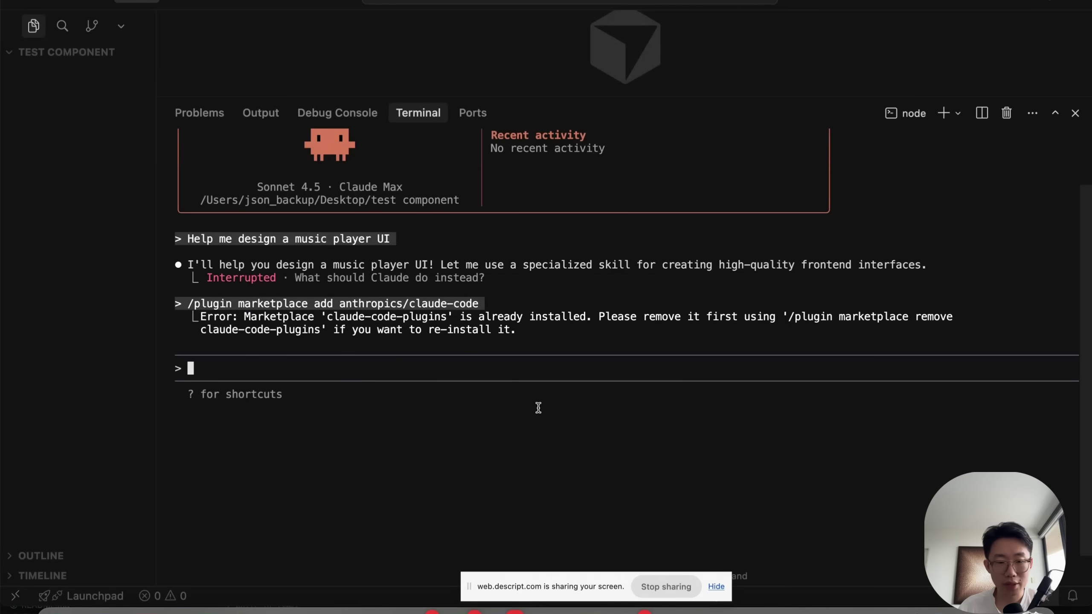
# Run /plugin install frontend-design@claude-code-plugins and reposition the macOS Terminal window
pyautogui.write('/plugin install frontend-design@claude-code-plugins')
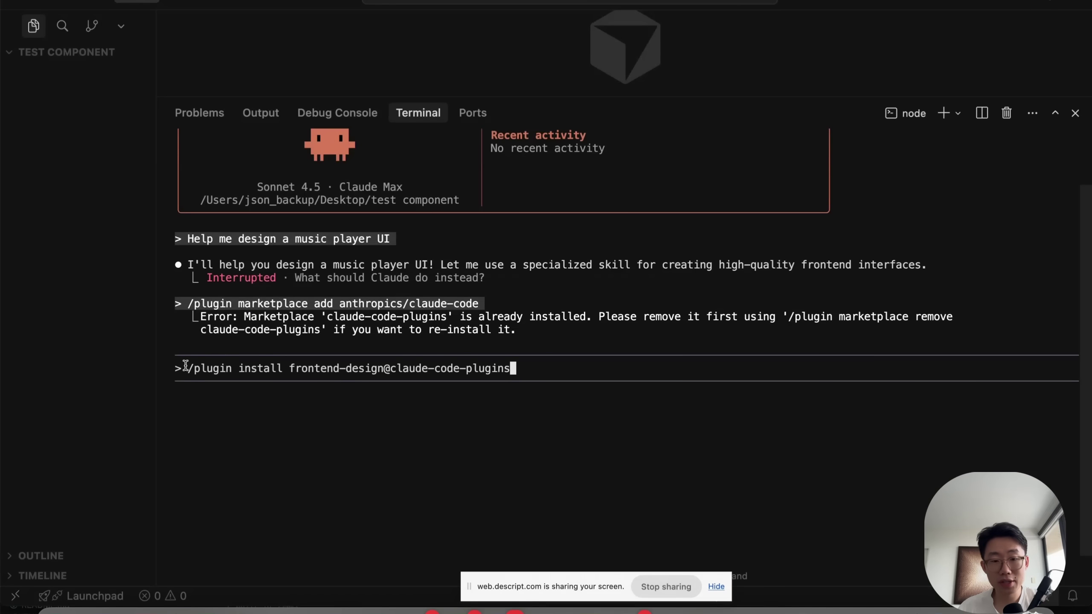
pyautogui.moveTo(186, 368); pyautogui.dragTo(348, 368)
pyautogui.press('Return')
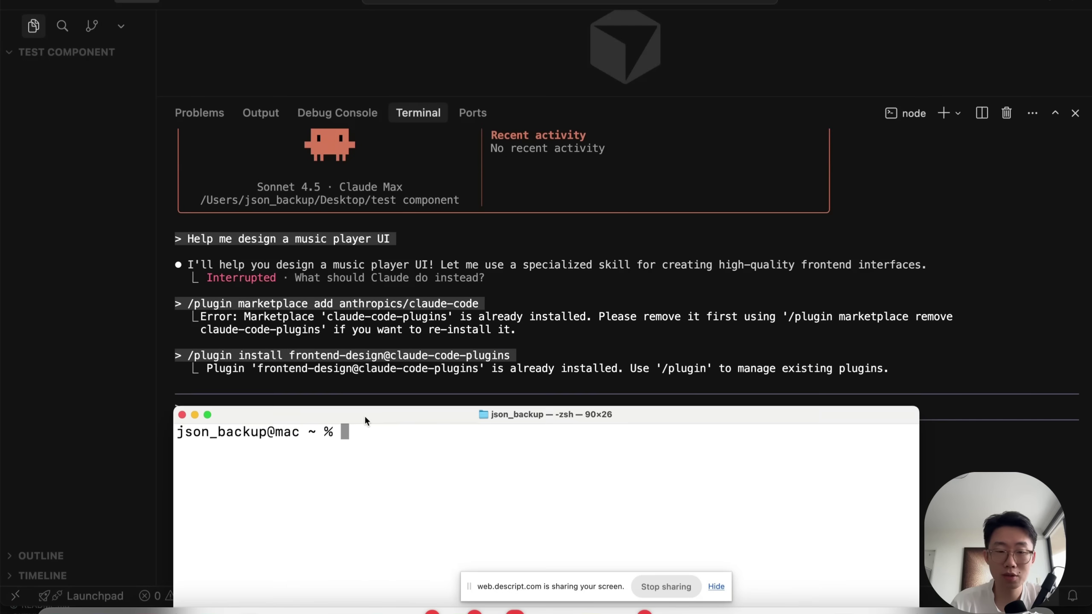
pyautogui.moveTo(366, 414); pyautogui.dragTo(372, 400)
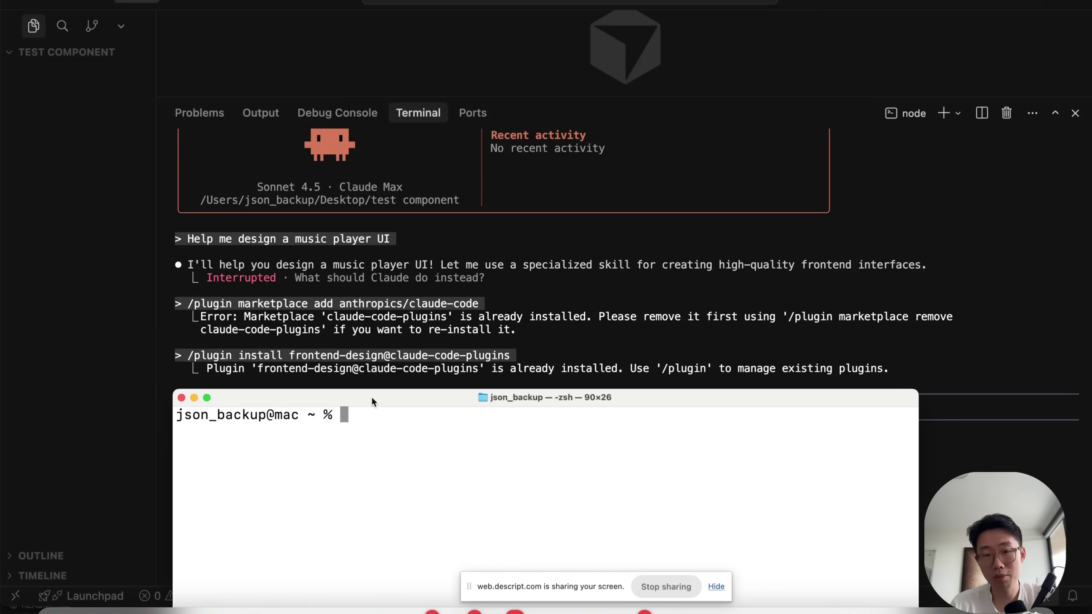
# Run open ~/.claude in Terminal to show the .claude folder in Finder
pyautogui.write('open ~/.claude')
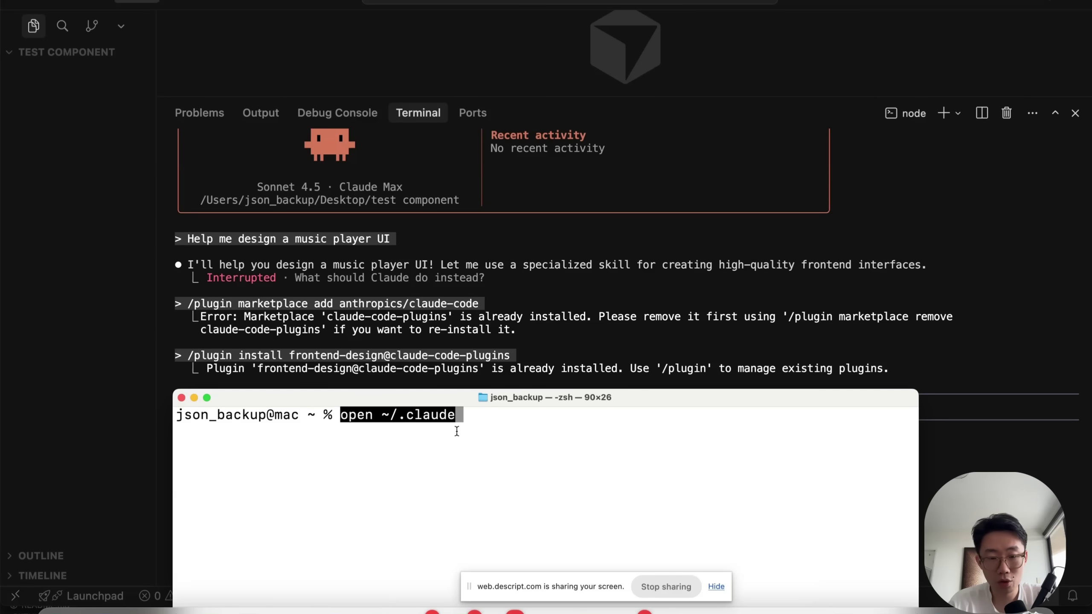
pyautogui.press('Return')
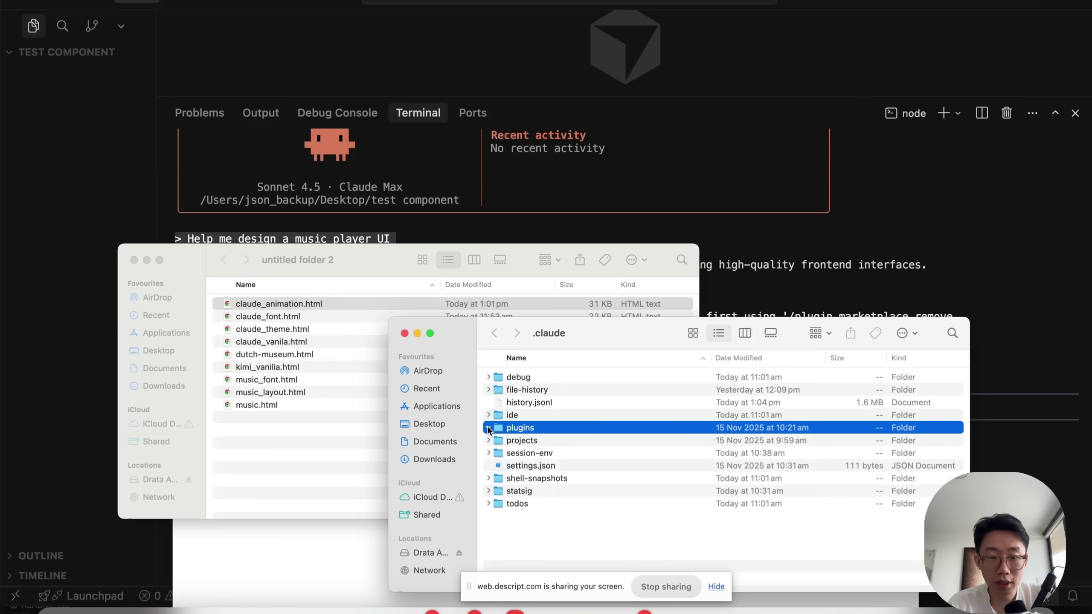
pyautogui.moveTo(568, 328); pyautogui.dragTo(472, 114)
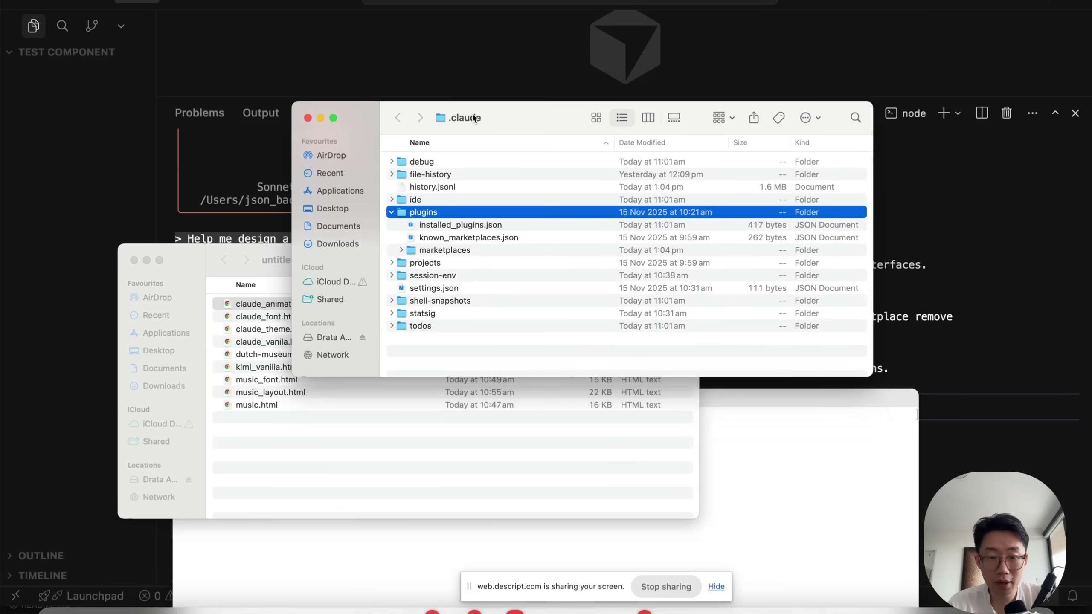
# Expand marketplaces > claude-code-plugins > frontend-design > skills and read SKILL.md
pyautogui.click(400, 250)
pyautogui.click(416, 263)
pyautogui.press('Right')
pyautogui.click(456, 275)
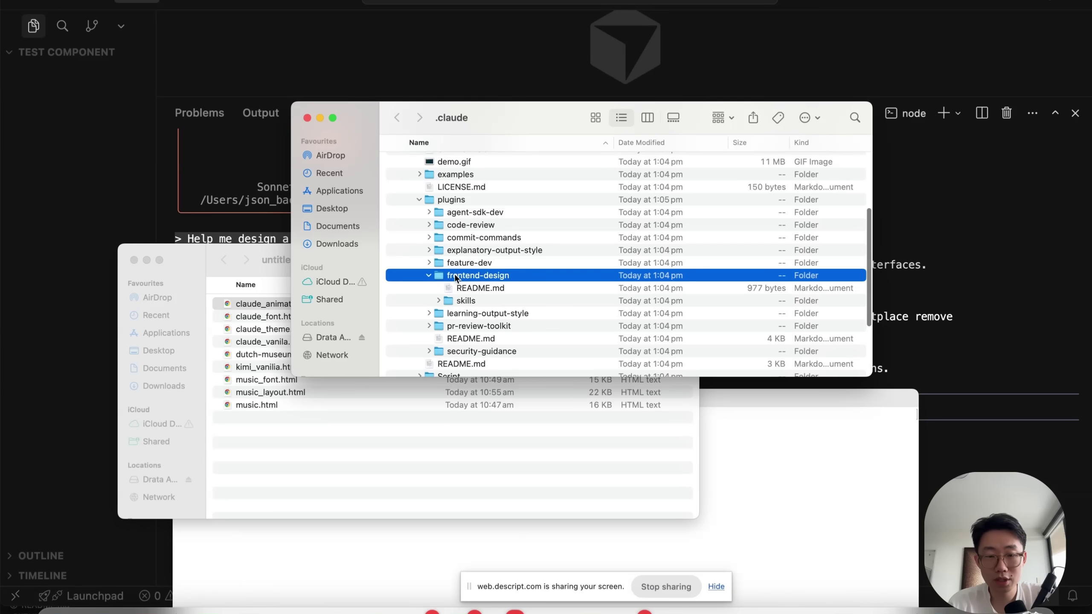
pyautogui.click(439, 301)
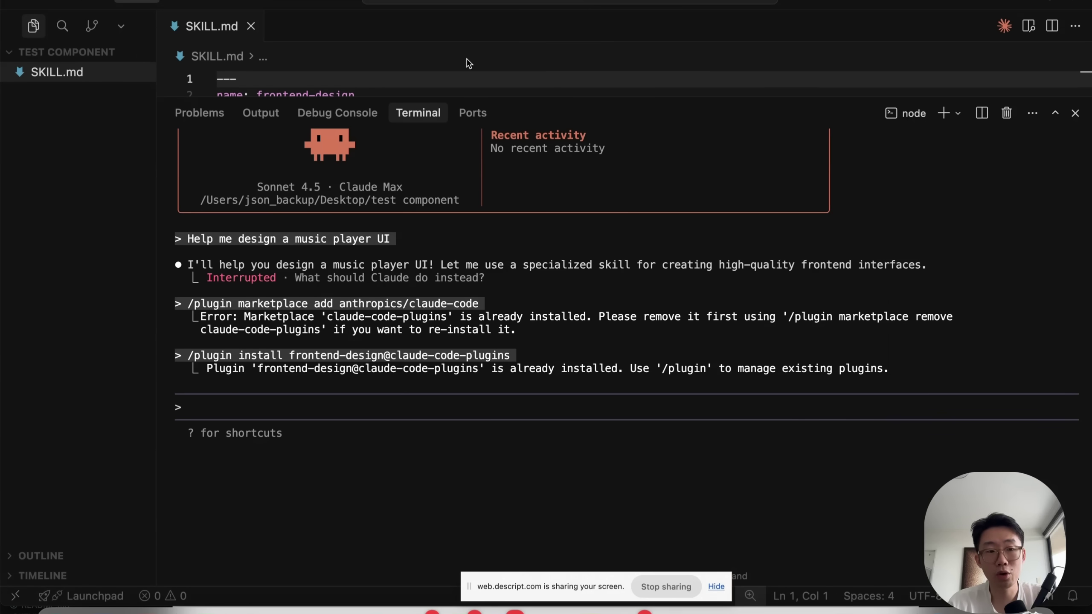
pyautogui.press('super+j')
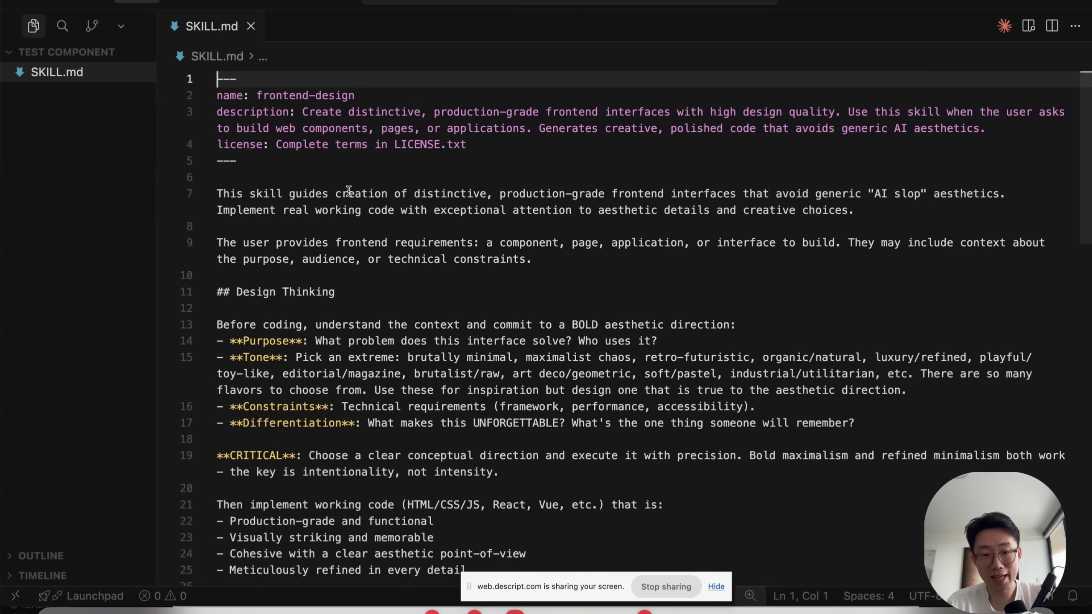
pyautogui.scroll(-2, 280, 210)
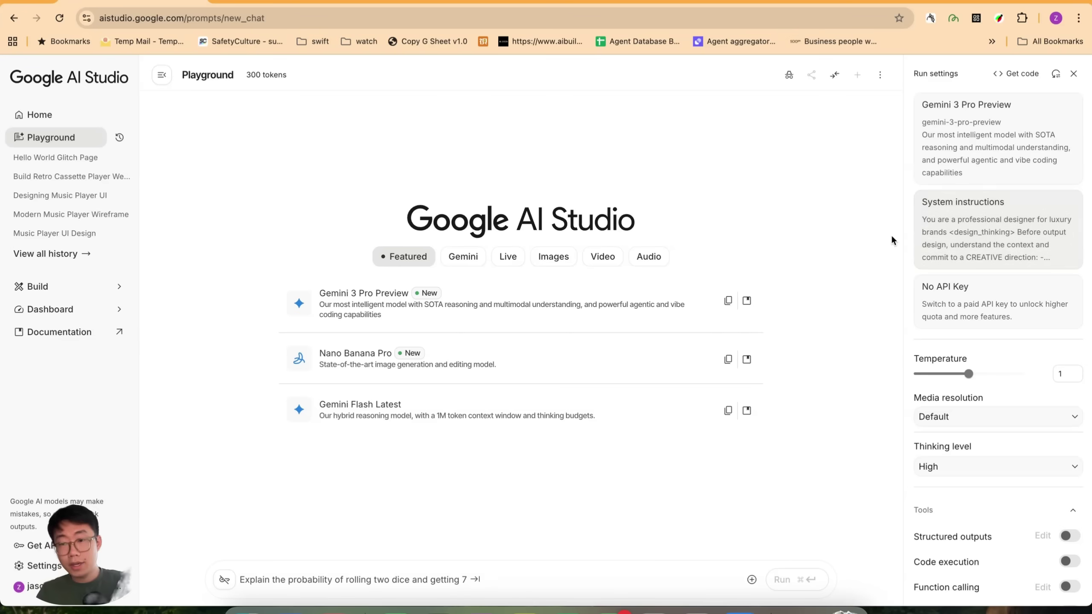
pyautogui.click(950, 237)
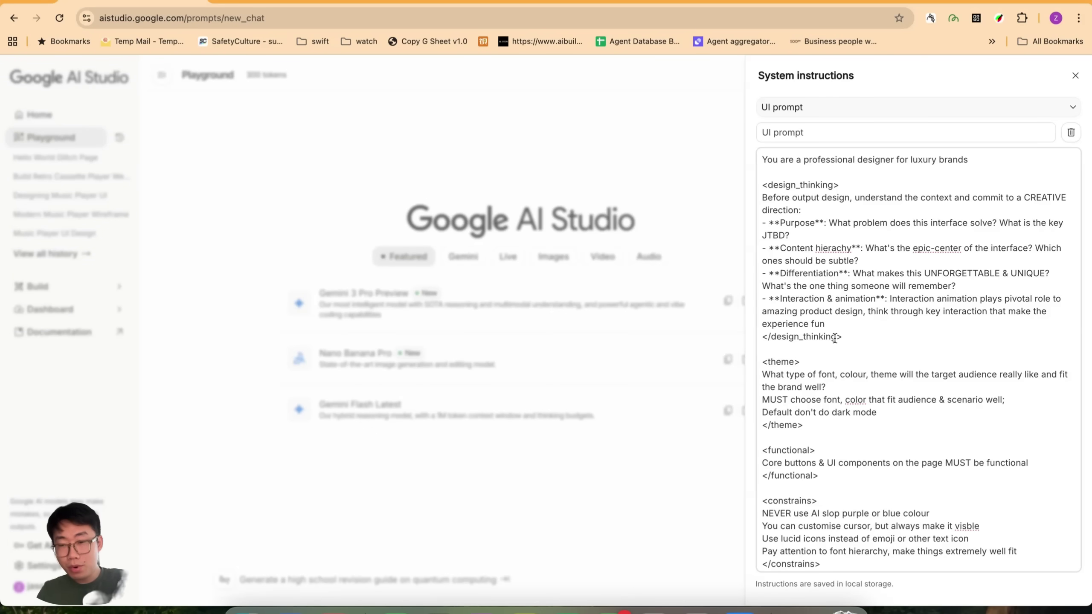
# Scroll through the luxury-brand designer UI prompt system instructions
pyautogui.scroll(-5, 834, 338)
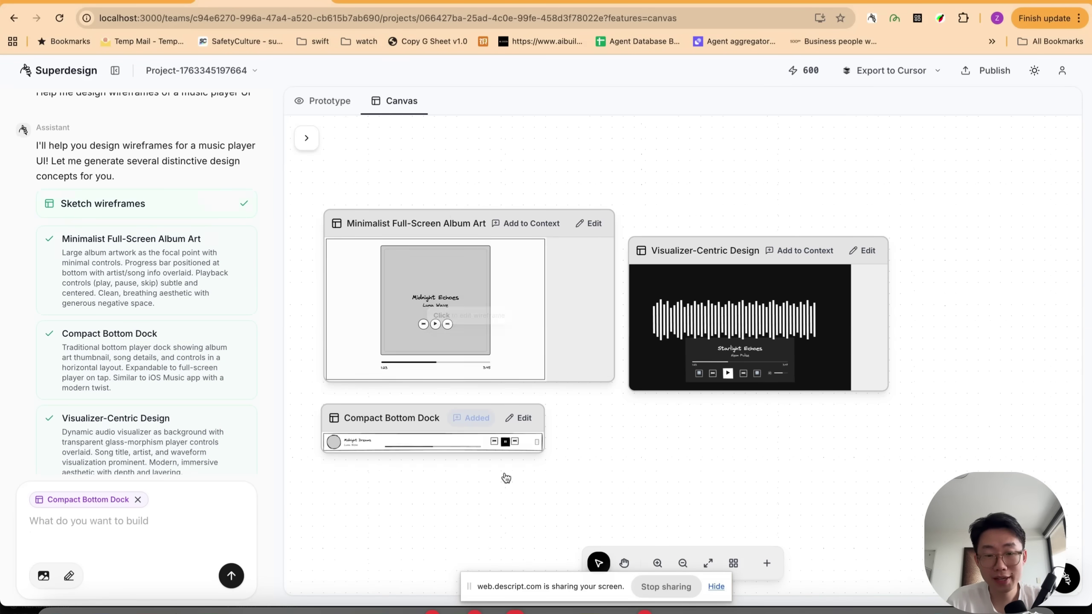
# Open the Compact Bottom Dock wireframe on the Superdesign canvas
pyautogui.click(517, 417)
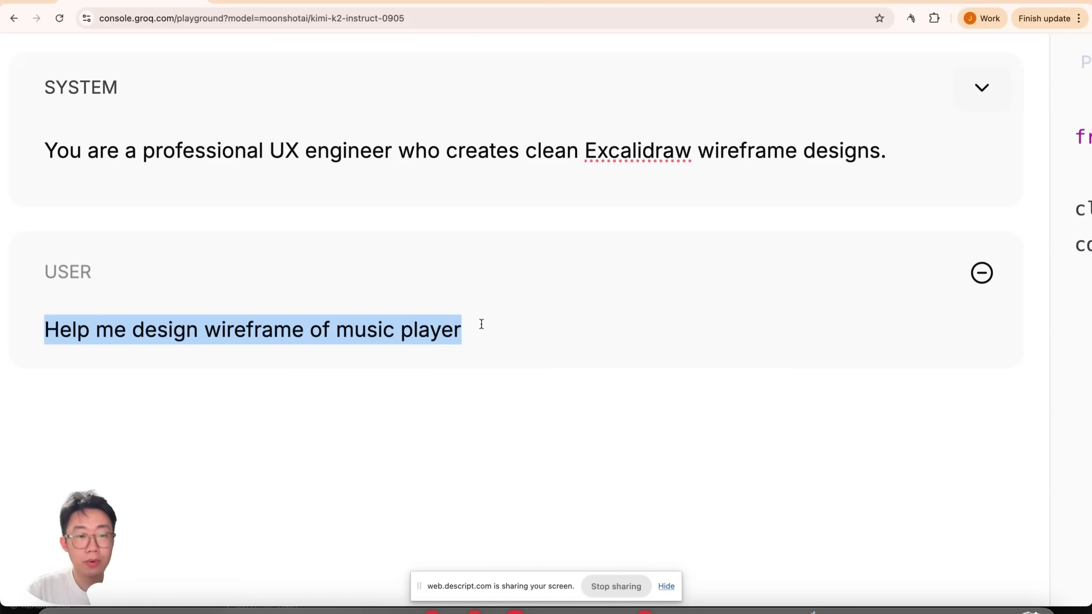
# Submit the music-player wireframe prompt in Groq Playground
pyautogui.press('super+minus')
pyautogui.press('super+minus')
pyautogui.press('super+minus')
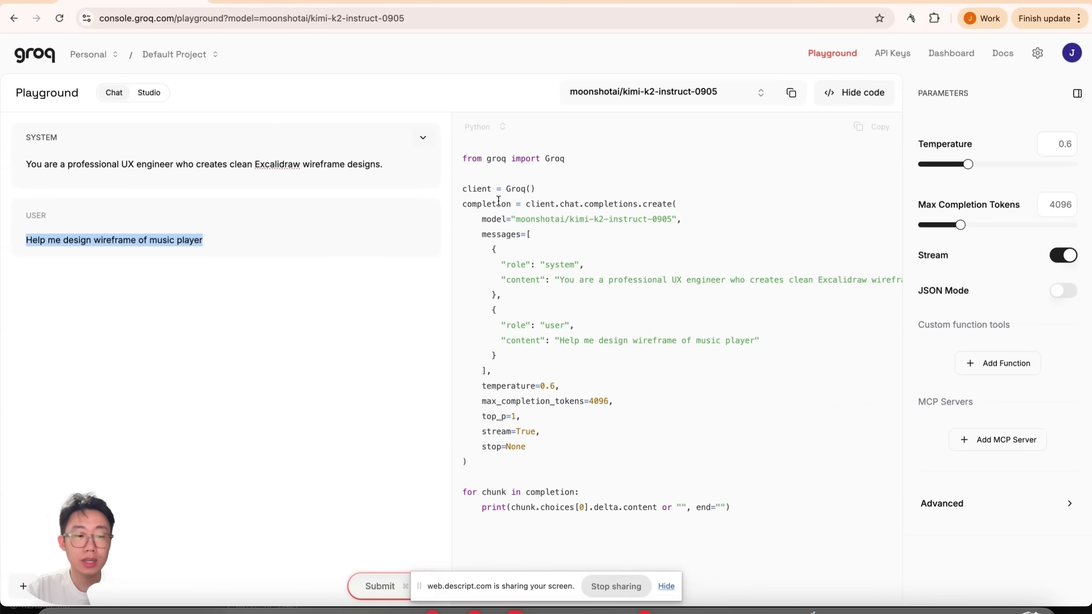
pyautogui.press('super+Return')
pyautogui.press('super+plus')
pyautogui.press('super+plus')
pyautogui.press('super+plus')
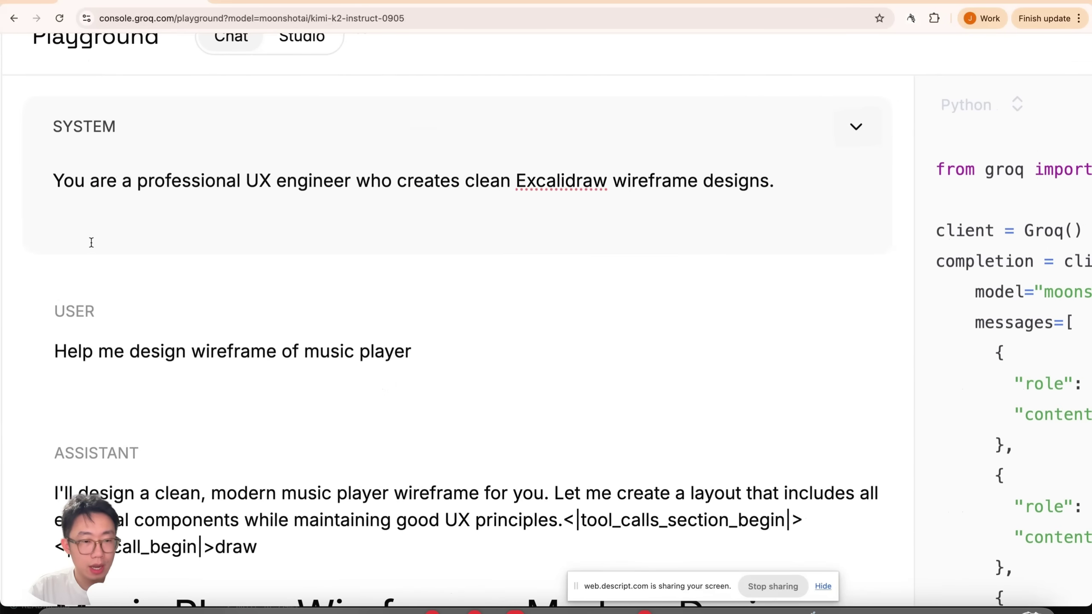
# Append an <output_format> block requiring Excalidraw JSON to the system prompt, removing the duplicate 'only'
pyautogui.click(92, 243)
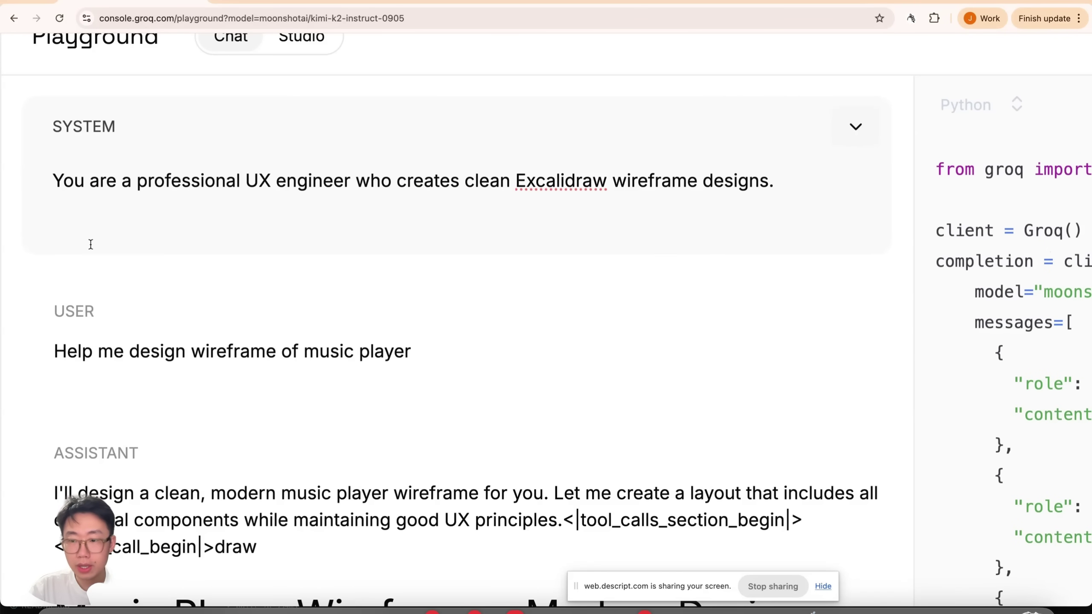
pyautogui.write('<output_format> ONLY output JSON only, format as {"type": "excalidraw", "elements": [...]} </output_format>')
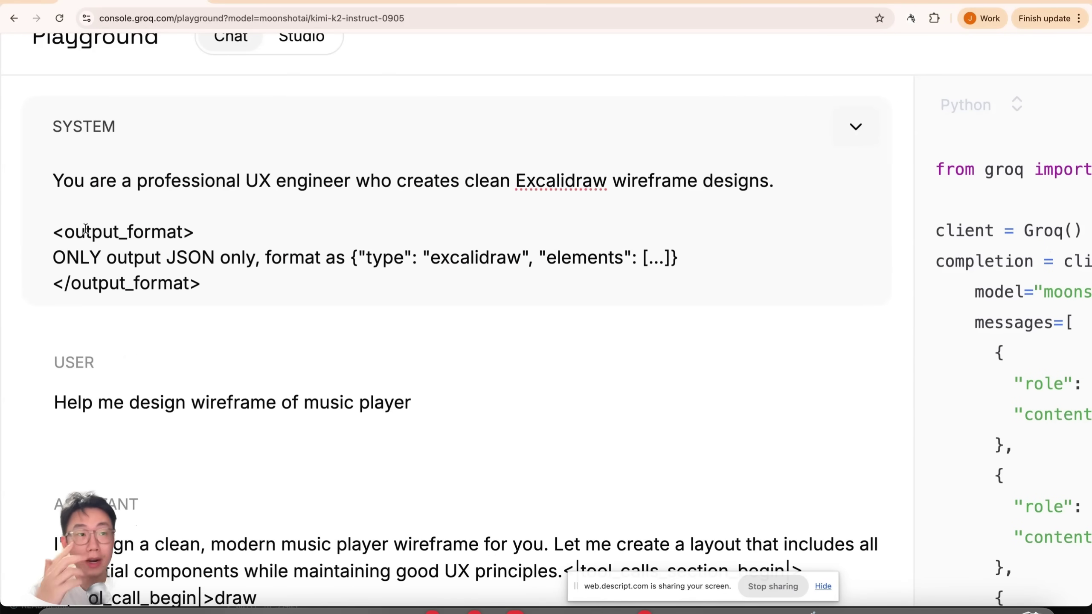
pyautogui.keyDown('shift'); pyautogui.click(54, 231); pyautogui.keyUp('shift')
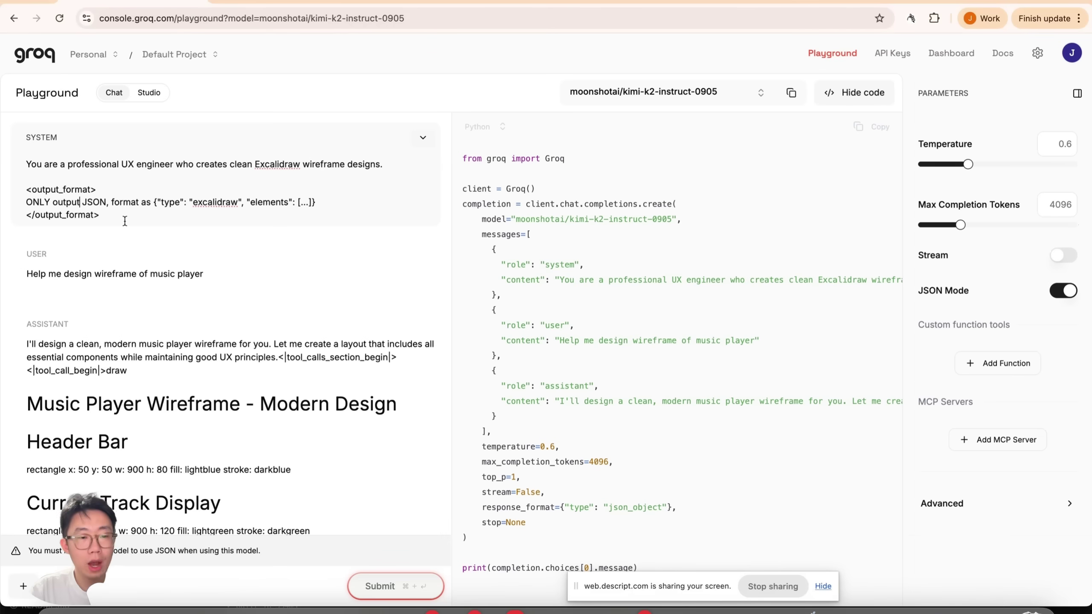
pyautogui.press('super+plus')
pyautogui.press('super+plus')
pyautogui.press('super+plus')
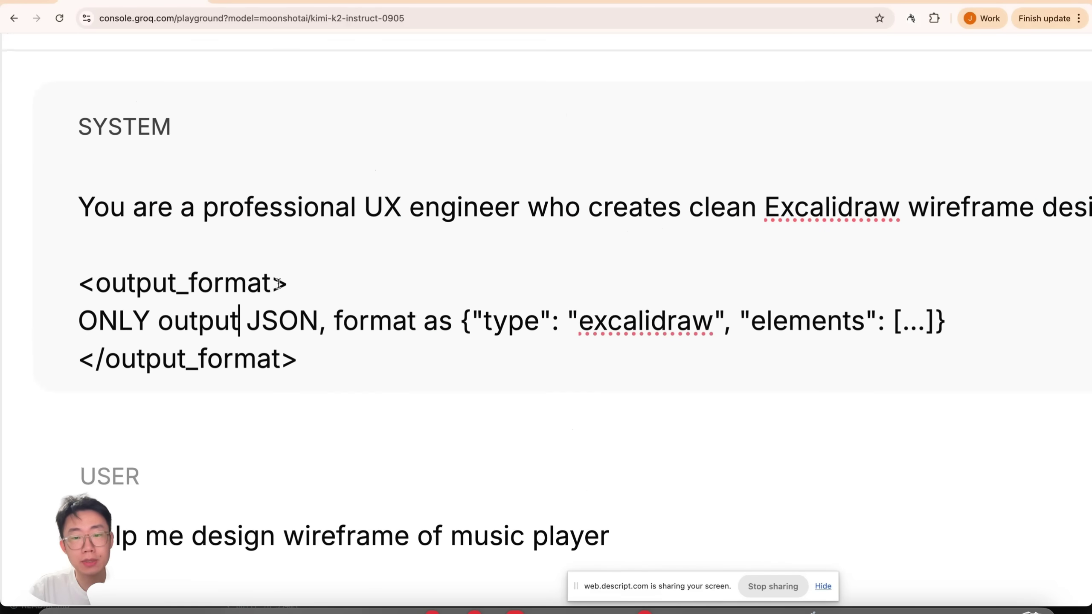
# Search Google for the GPT 4.1 prompting guide and highlight its advice on adding many documents
pyautogui.click(371, 2)
pyautogui.write('gpt 4.')
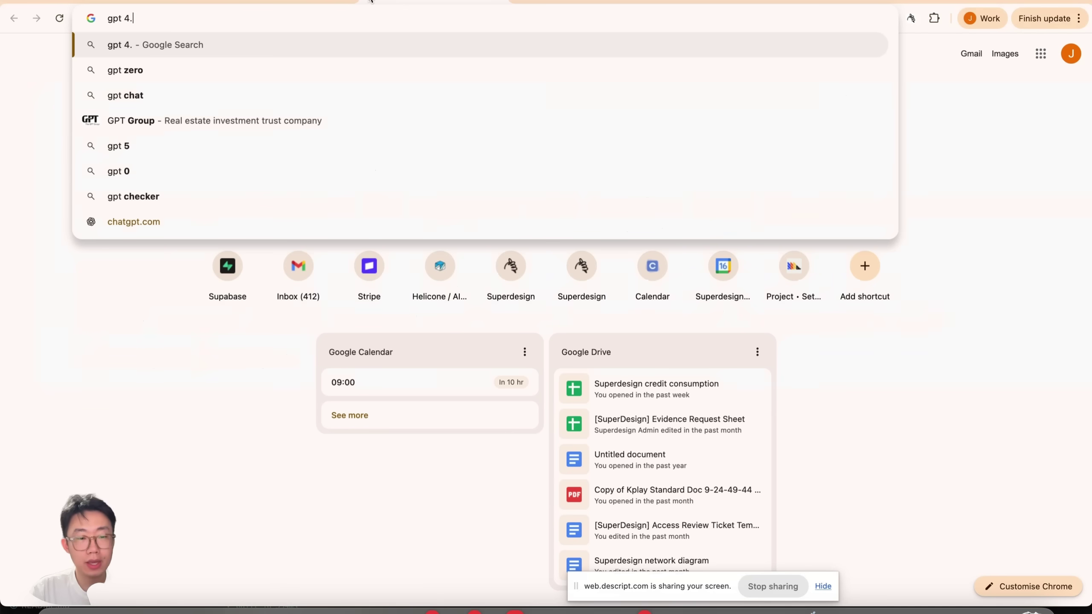
pyautogui.write('1 prompt')
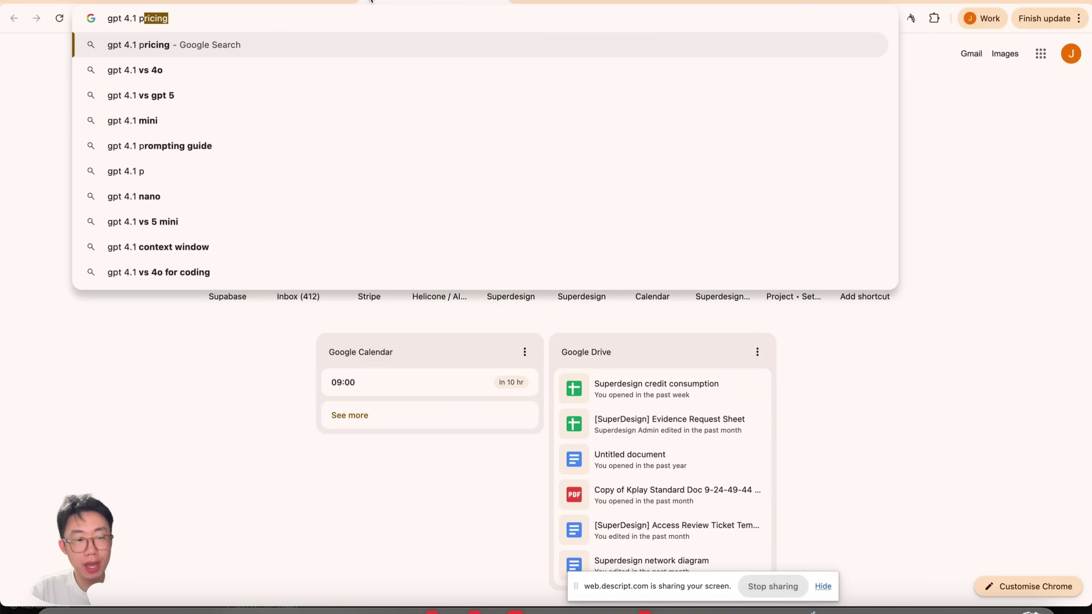
pyautogui.press('Return')
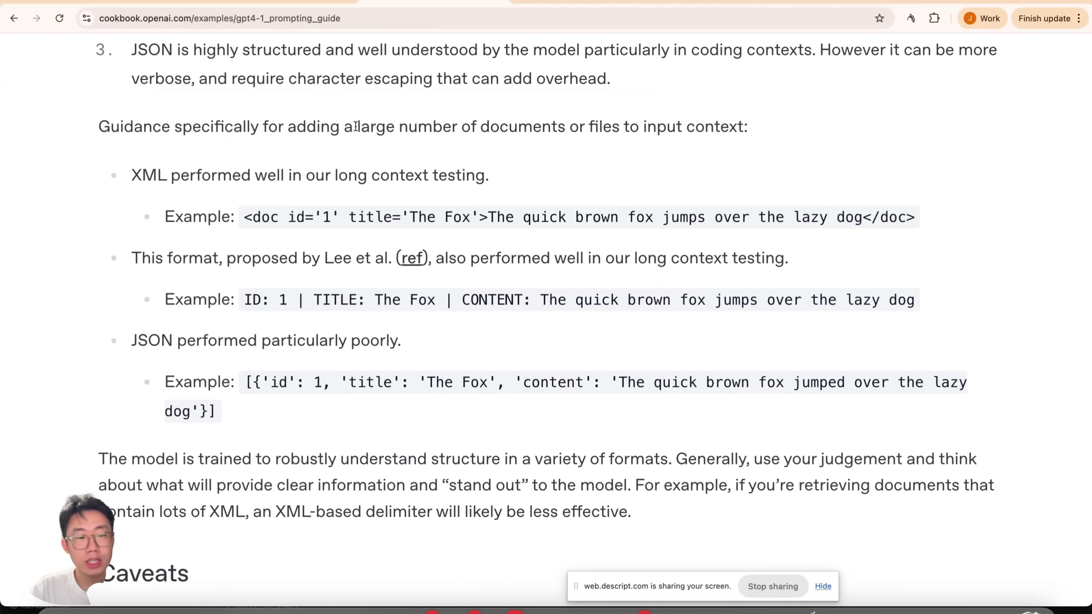
pyautogui.moveTo(357, 127); pyautogui.dragTo(756, 142)
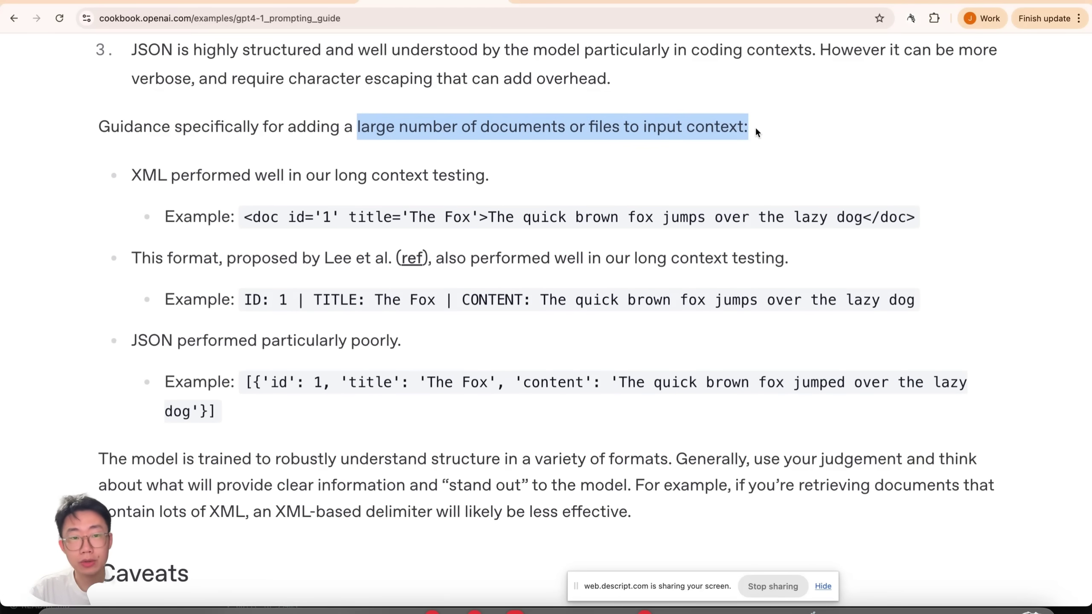
pyautogui.scroll(-1, 132, 318)
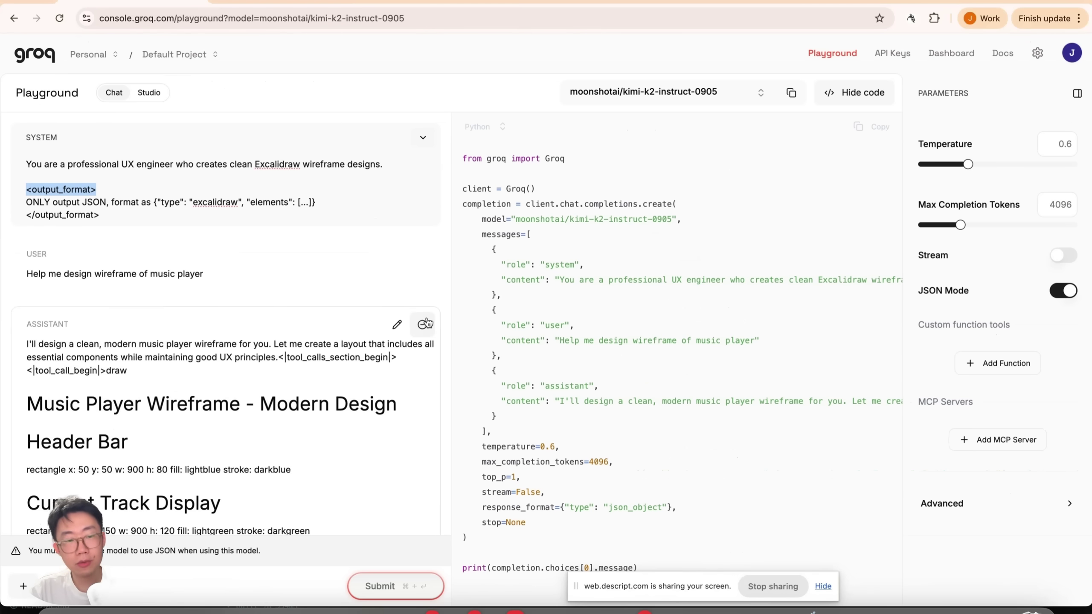
# Regenerate the Groq reply as Excalidraw JSON, then ask ChatGPT to find issues in that JSON
pyautogui.click(424, 323)
pyautogui.press('super+Return')
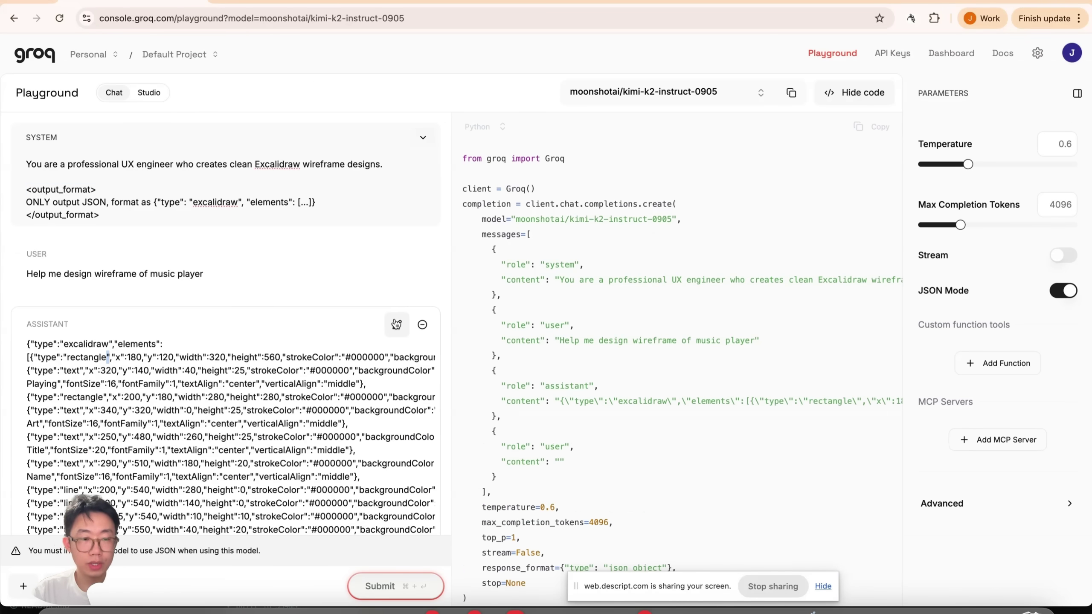
pyautogui.press('super+a')
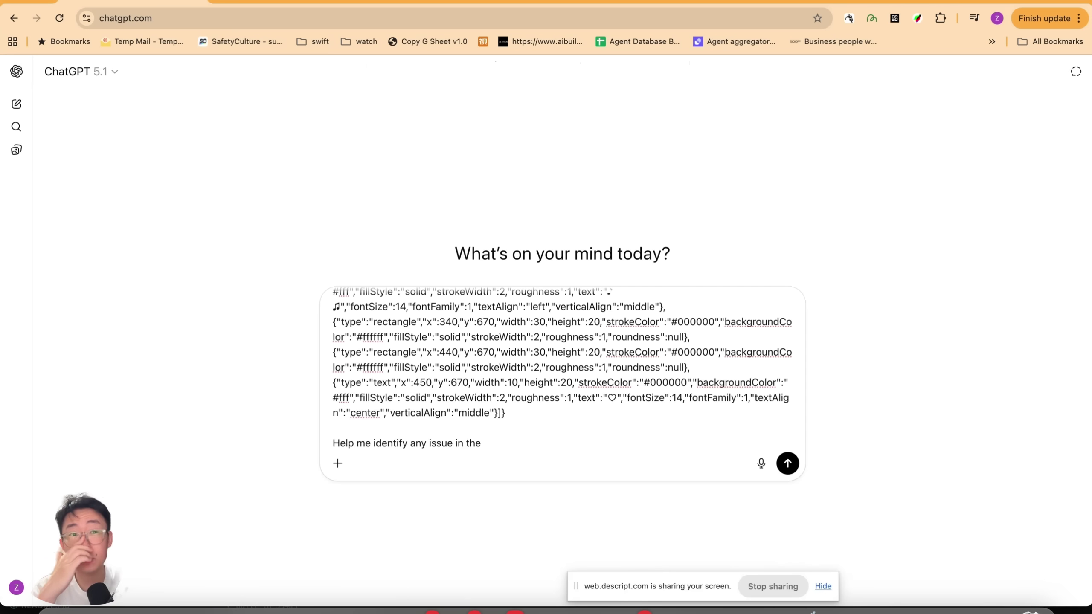
pyautogui.write('json above')
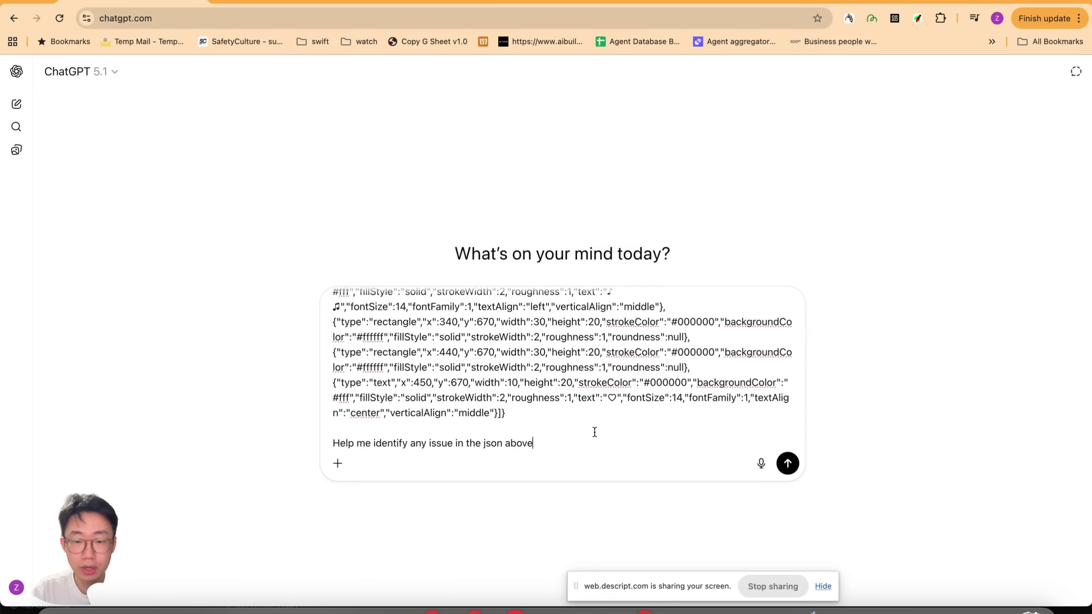
# Send the JSON question to ChatGPT and review its notes on circle type, line fields and points arrays
pyautogui.press('Return')
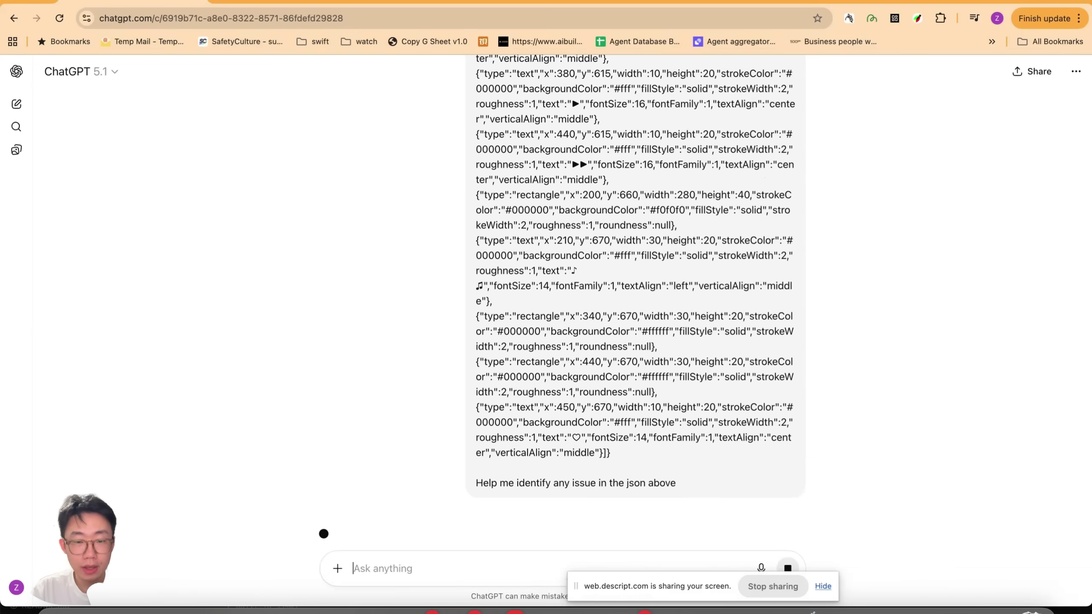
pyautogui.scroll(-3, 505, 408)
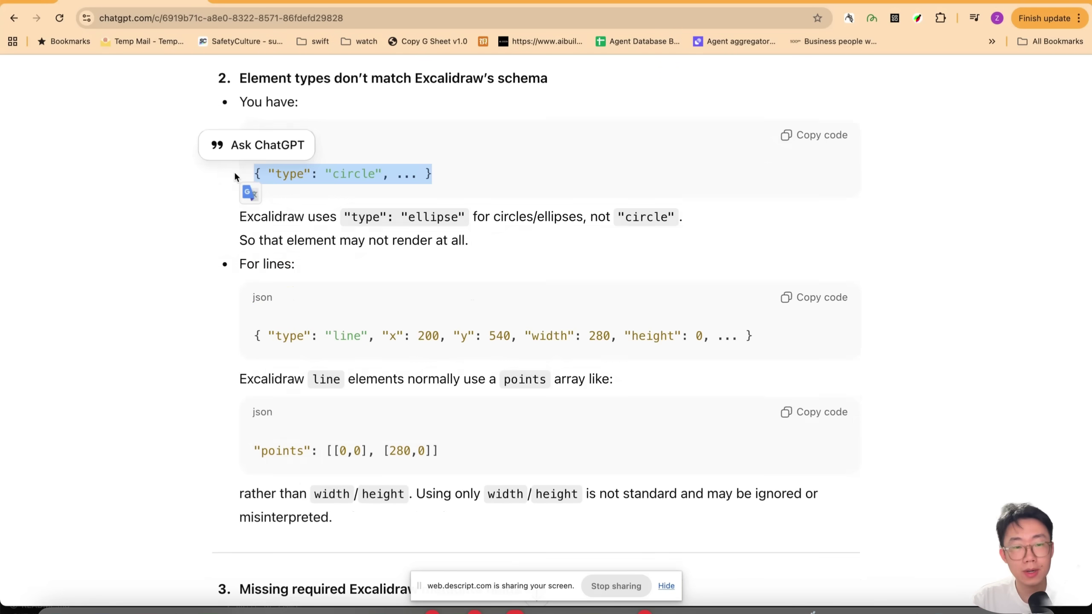
pyautogui.moveTo(234, 171); pyautogui.dragTo(459, 172)
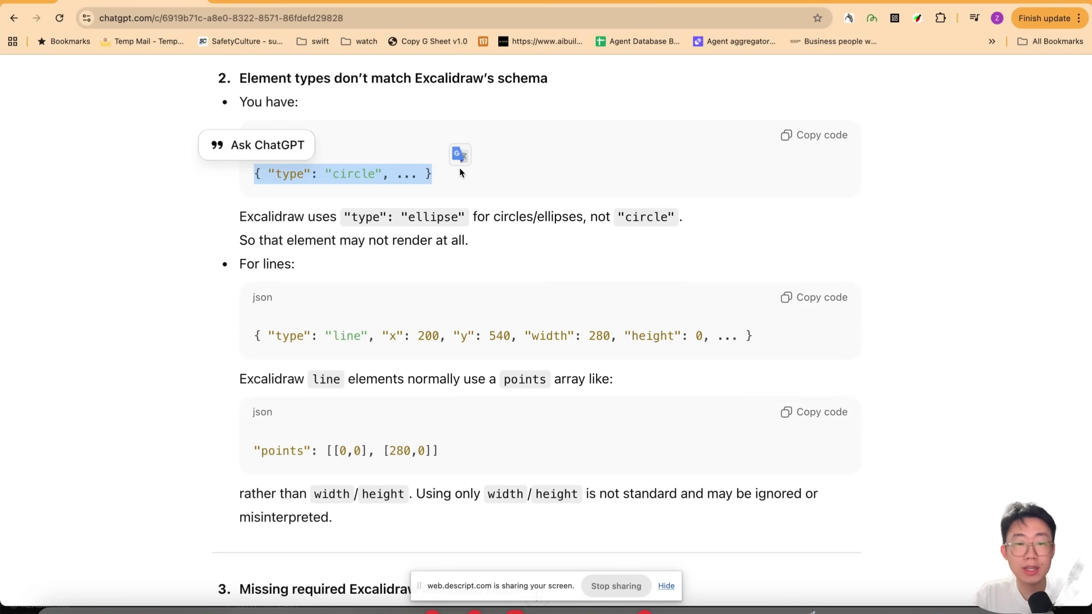
pyautogui.click(421, 188)
pyautogui.scroll(-3, 270, 220)
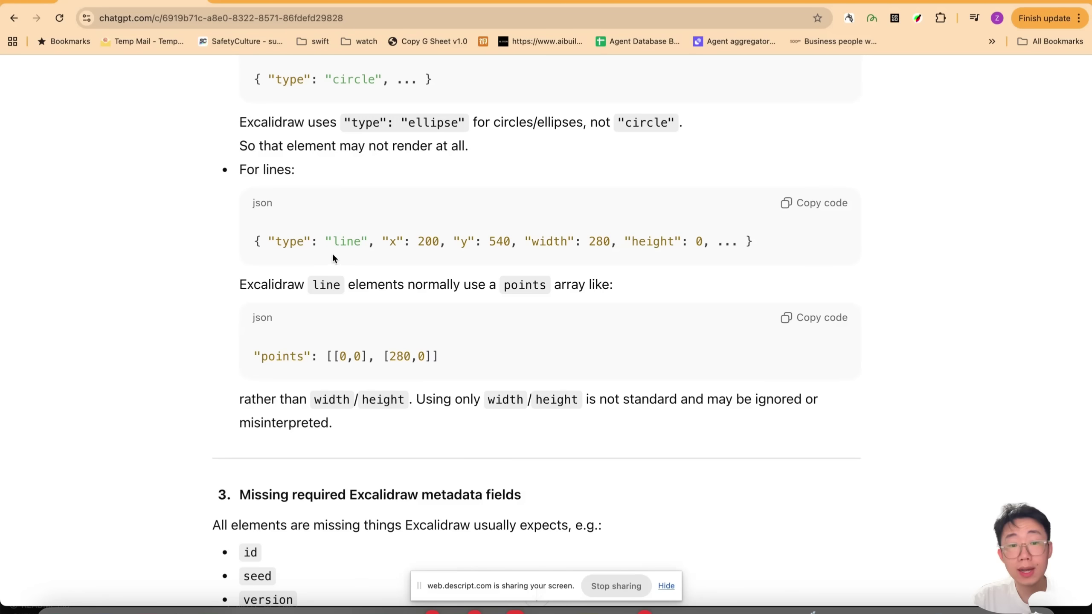
pyautogui.moveTo(383, 239); pyautogui.dragTo(660, 240)
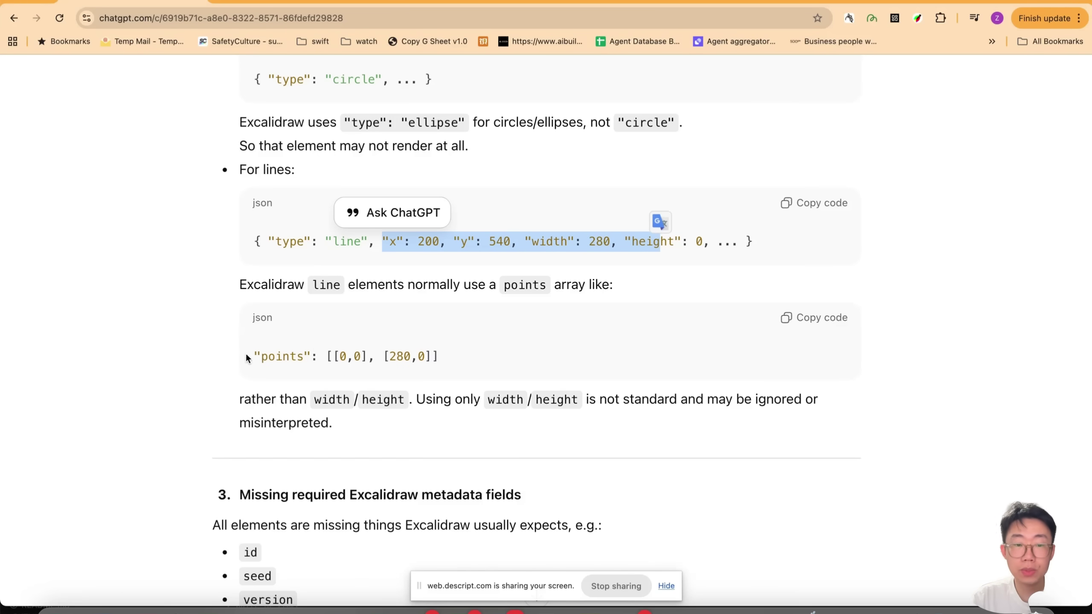
pyautogui.moveTo(247, 357); pyautogui.dragTo(456, 356)
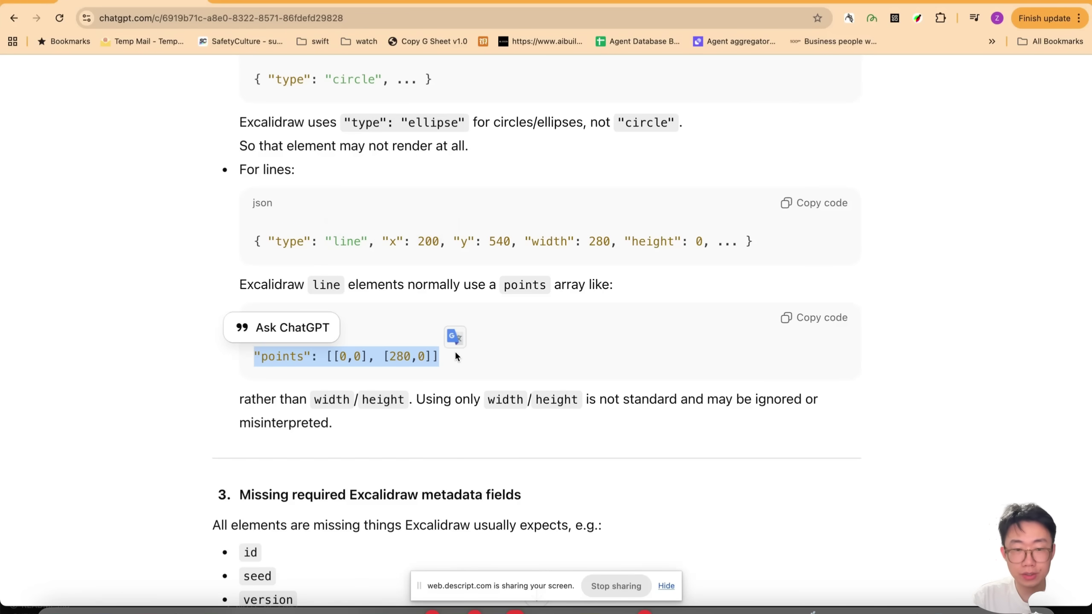
# Delete both line elements from wireframe_2.json in VS Code
pyautogui.press('super+Tab')
pyautogui.keyDown('shift'); pyautogui.click(302, 276); pyautogui.keyUp('shift')
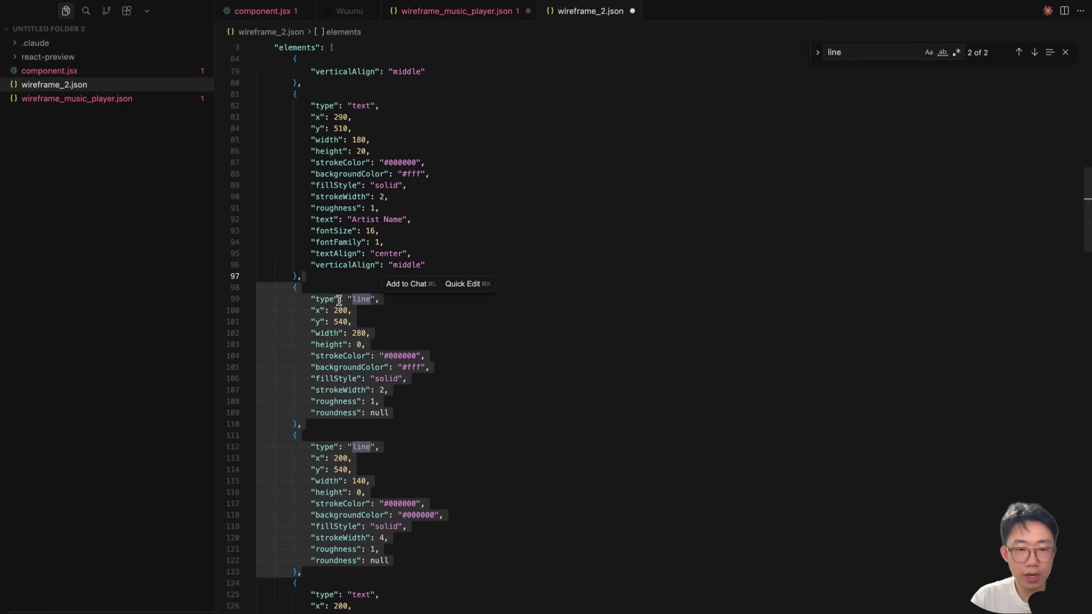
pyautogui.press('BackSpace')
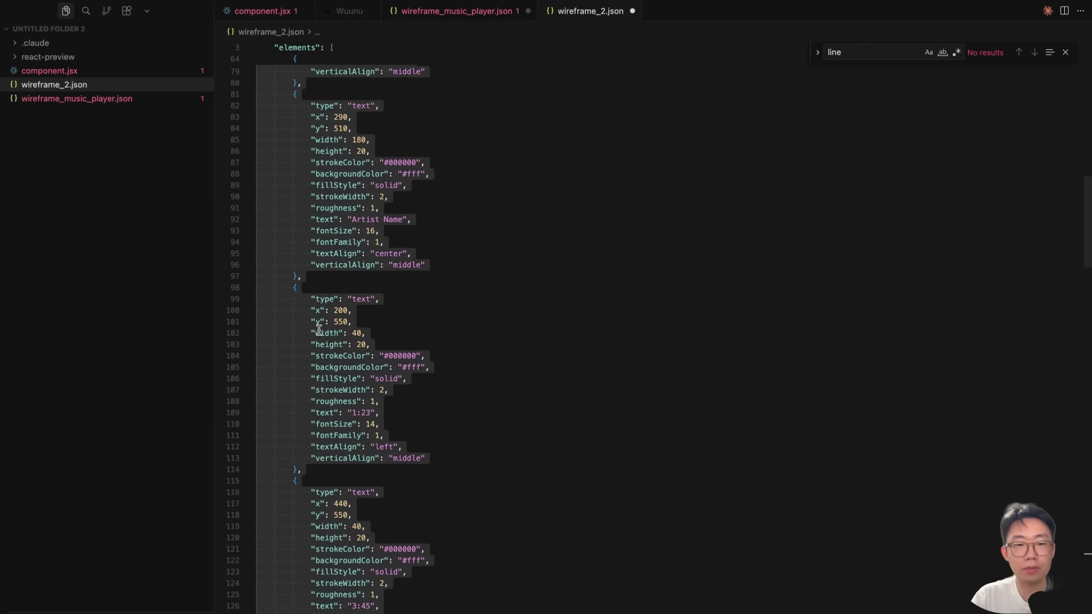
pyautogui.press('super+Tab')
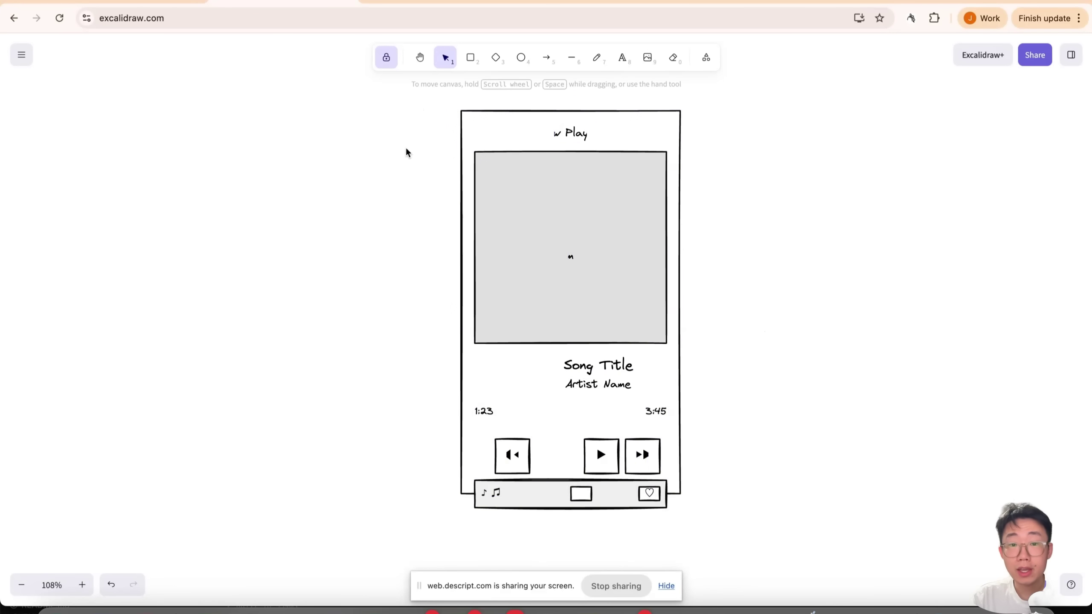
# Widen the Now Playing text box onto one line, then also select the play button's square
pyautogui.moveTo(389, 109)
pyautogui.mouseDown()
pyautogui.moveTo(780, 512)
pyautogui.moveTo(800, 572)
pyautogui.mouseUp()
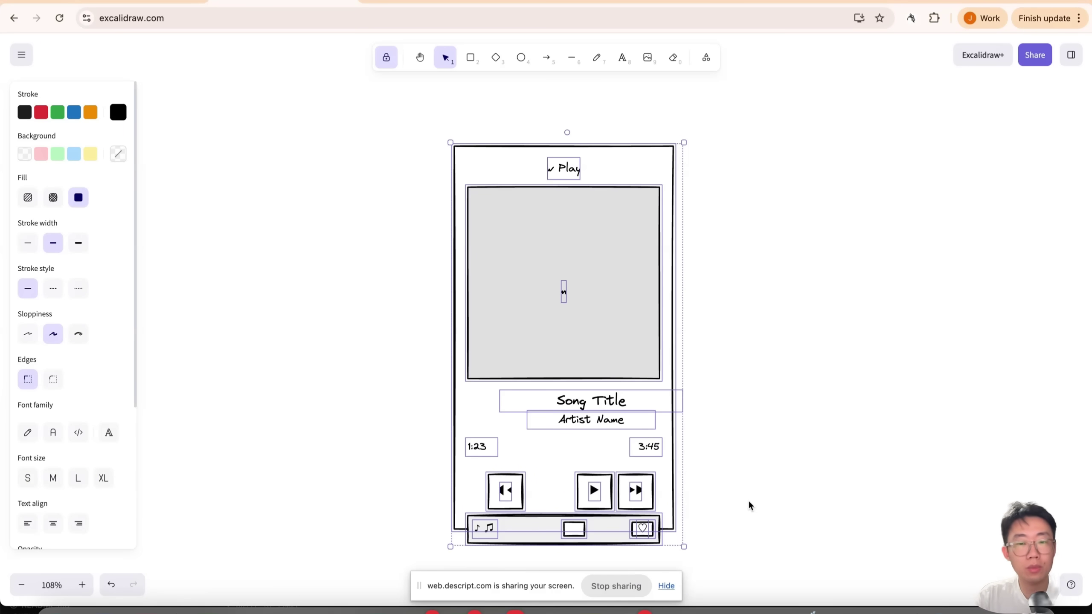
pyautogui.click(579, 168)
pyautogui.hotkey('shift', '2')
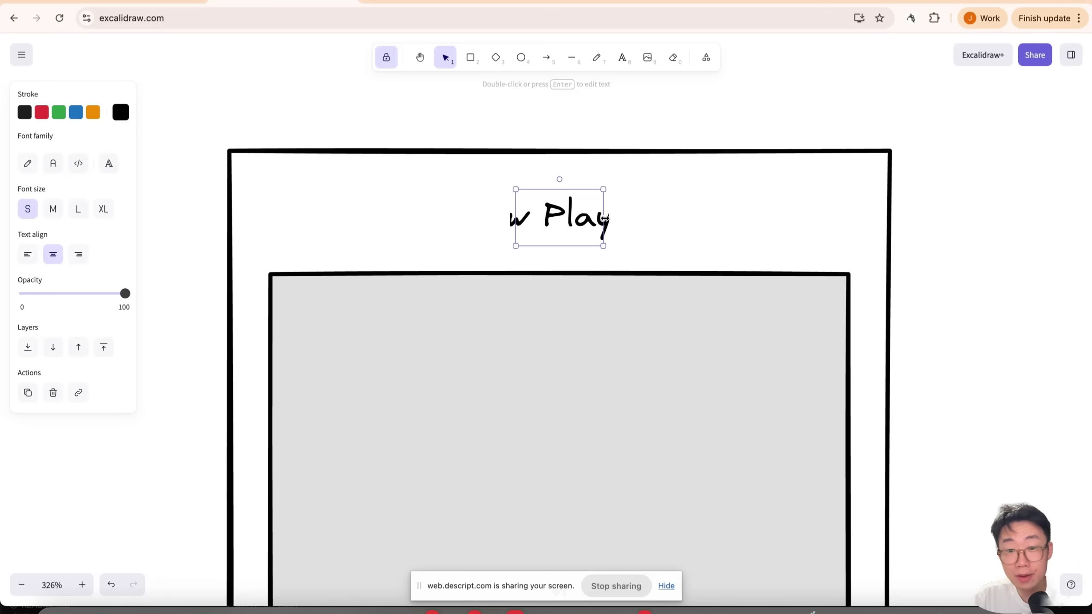
pyautogui.moveTo(605, 218); pyautogui.dragTo(810, 226)
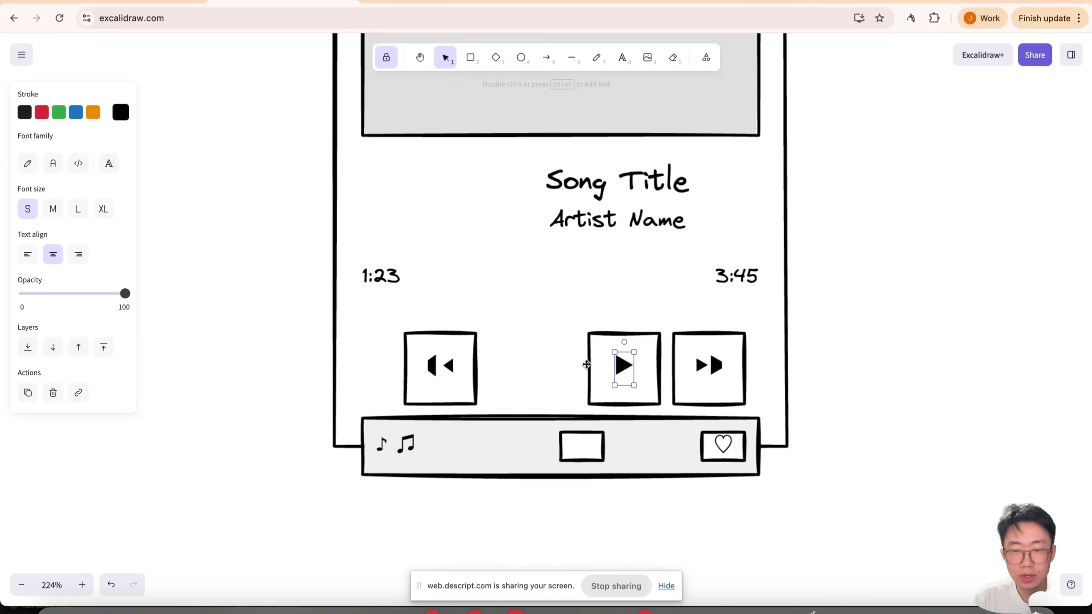
pyautogui.keyDown('shift'); pyautogui.click(587, 364); pyautogui.keyUp('shift')
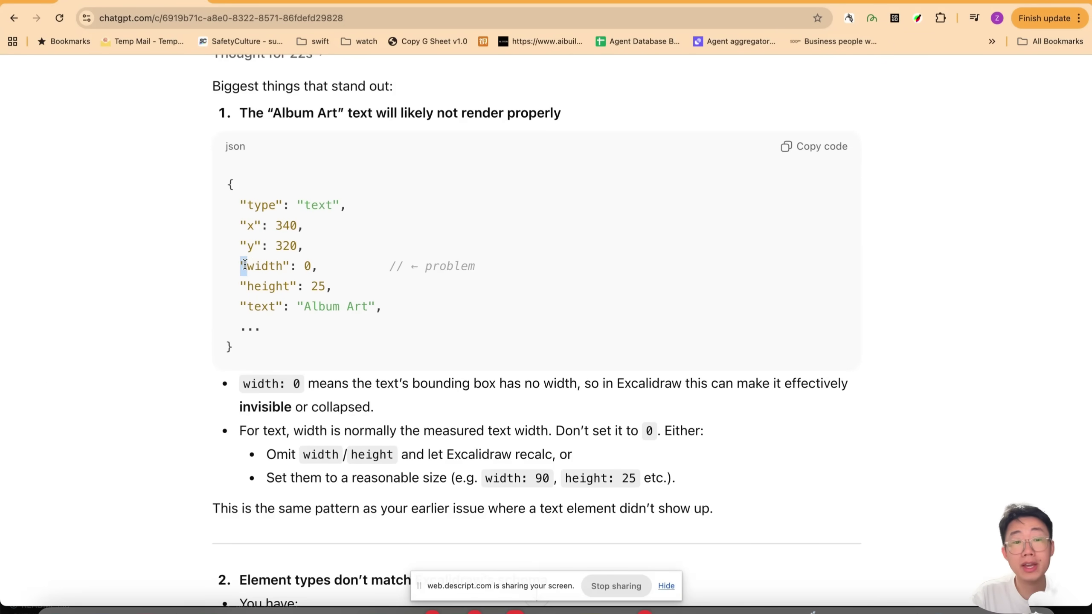
# Highlight the "width": 0 line in the first code block of ChatGPT's answer
pyautogui.moveTo(240, 266); pyautogui.dragTo(320, 261)
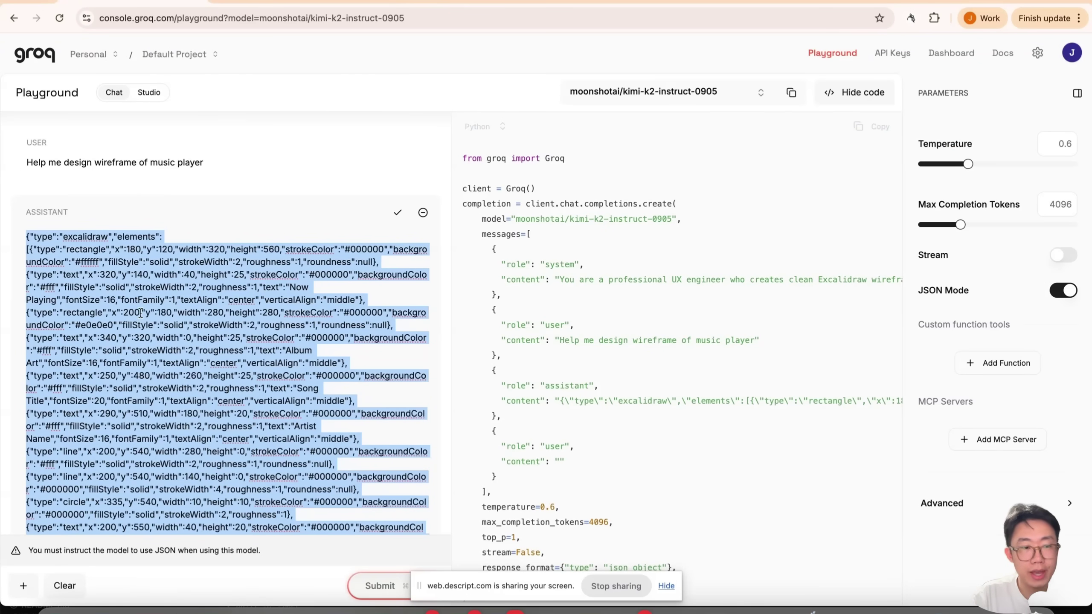
# Send kimi-k2 a DEBUG MODE question, asking without regenerating why it set the text width to 0
pyautogui.scroll(-10, 141, 313)
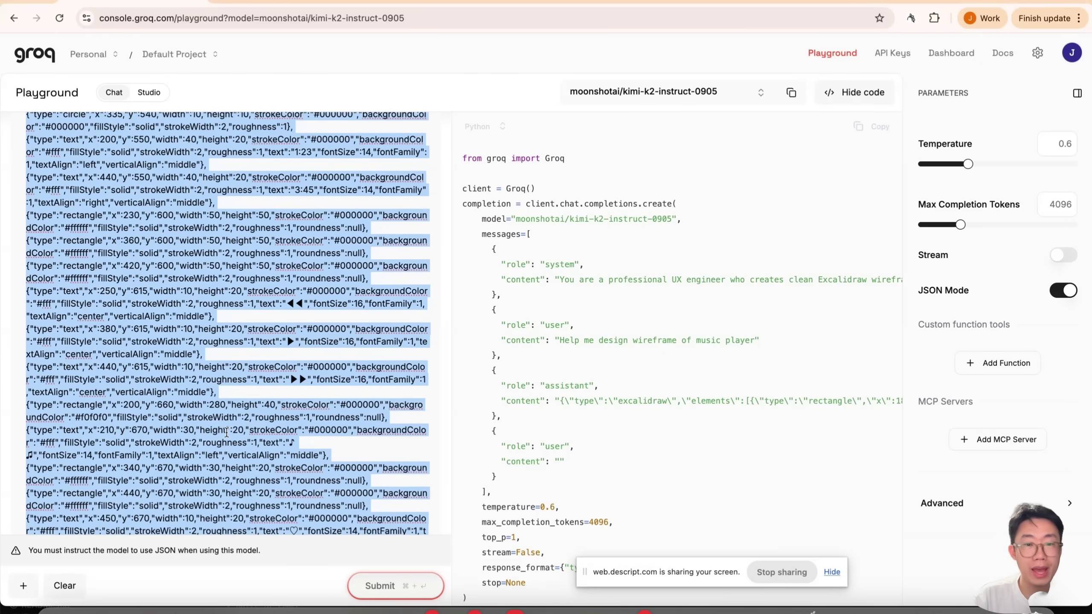
pyautogui.scroll(-3, 226, 431)
pyautogui.click(64, 409)
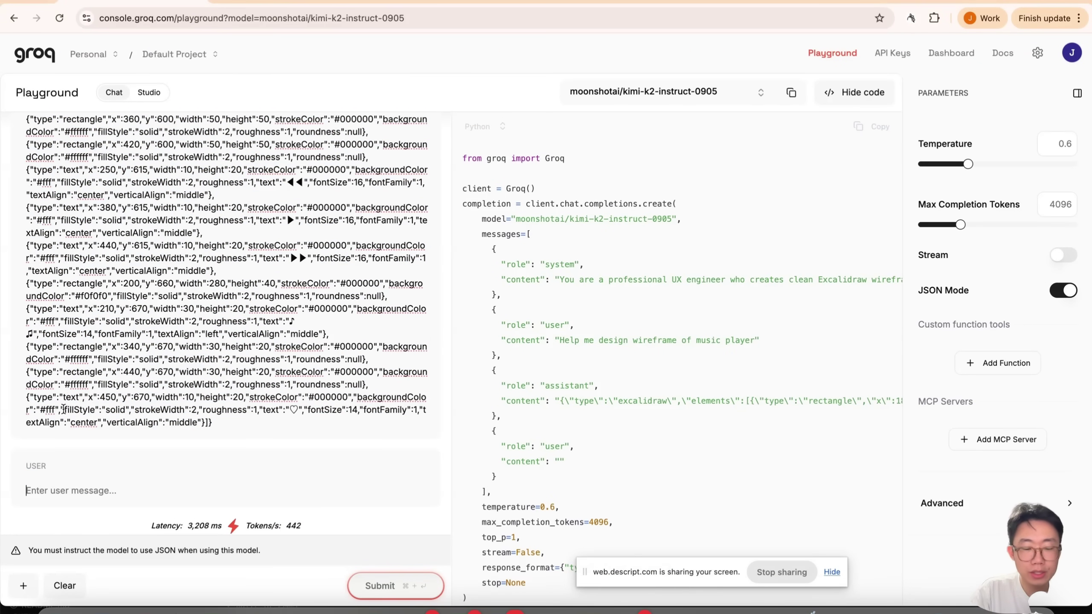
pyautogui.write('DEBUG MODE: Dont generate again, just help me understand - Why did you set width to be 0 for type: text?')
pyautogui.moveTo(25, 491); pyautogui.dragTo(174, 490)
pyautogui.moveTo(399, 365); pyautogui.dragTo(631, 369)
pyautogui.moveTo(648, 369); pyautogui.dragTo(654, 385)
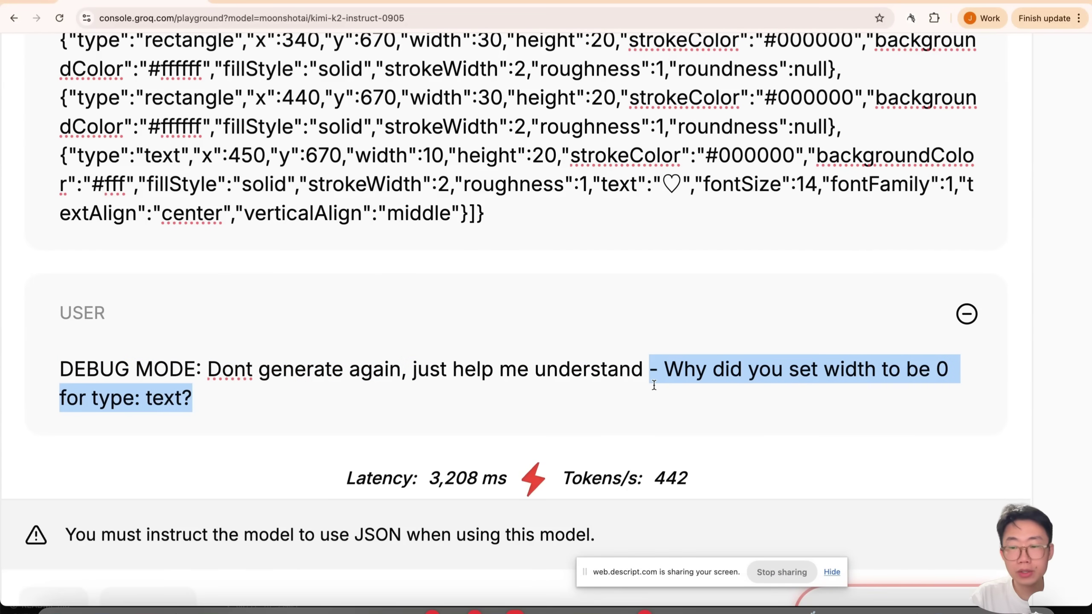
pyautogui.click(547, 371)
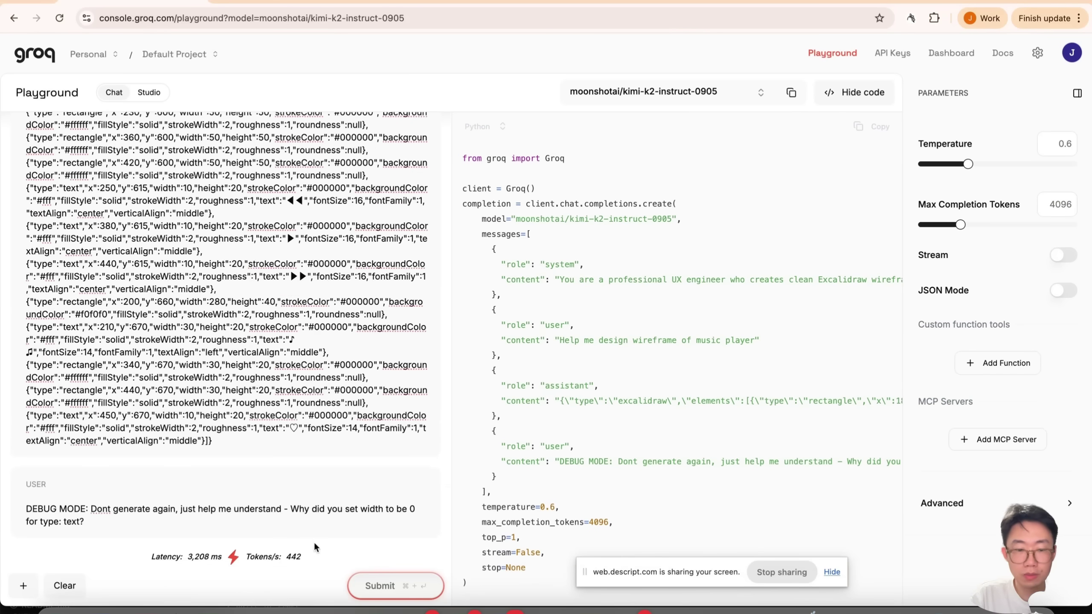
pyautogui.click(378, 585)
pyautogui.press('super+equal')
pyautogui.press('super+equal')
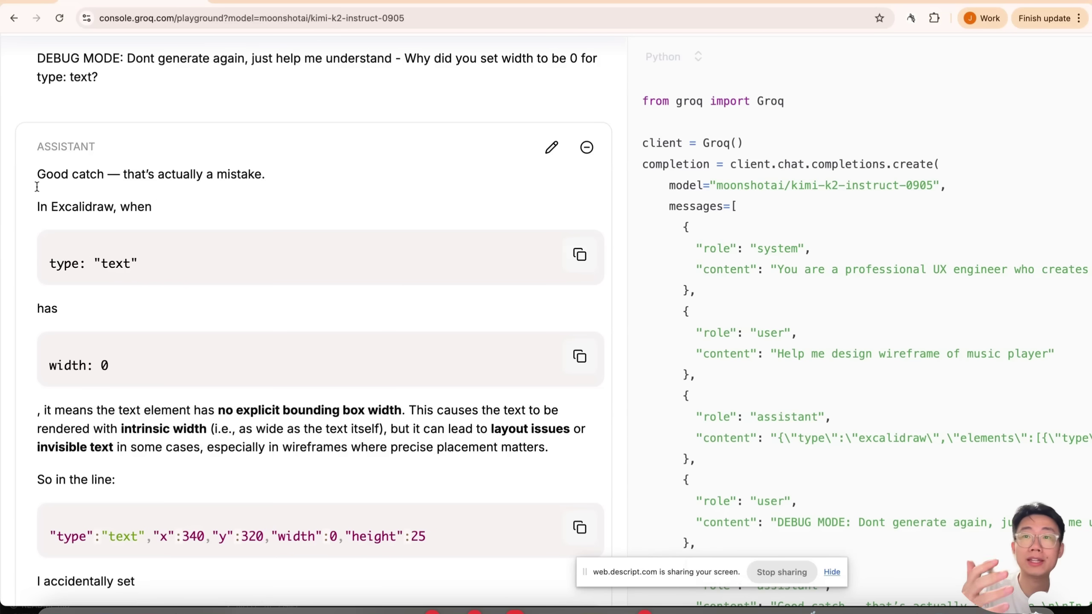
# Highlight the reply's explanation that width 0 makes text render at intrinsic width
pyautogui.press('super+equal')
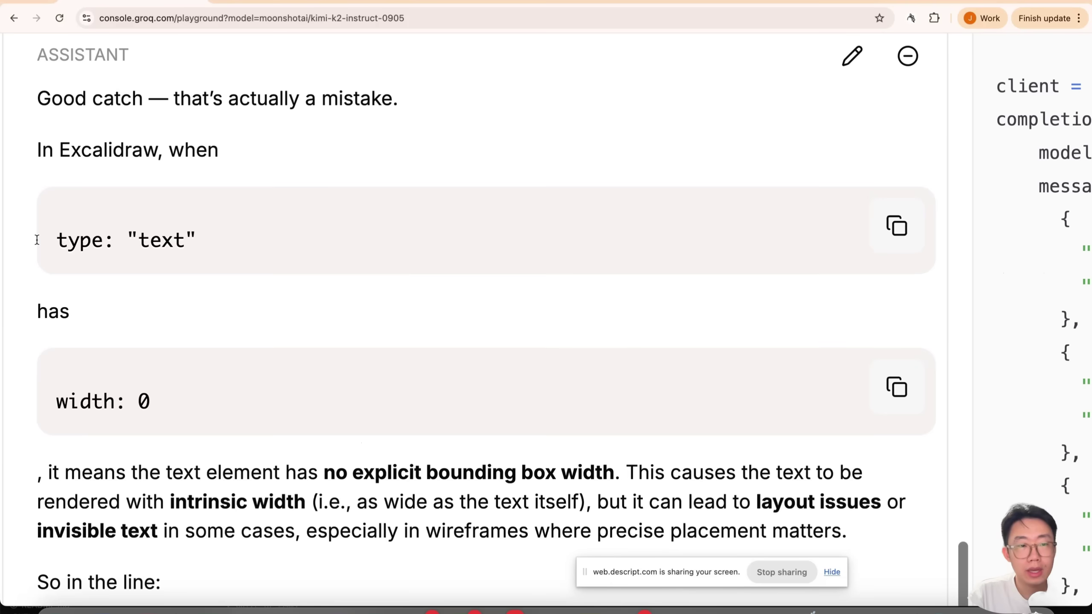
pyautogui.scroll(-4, 37, 240)
pyautogui.moveTo(56, 220); pyautogui.dragTo(187, 211)
pyautogui.moveTo(623, 287); pyautogui.dragTo(313, 332)
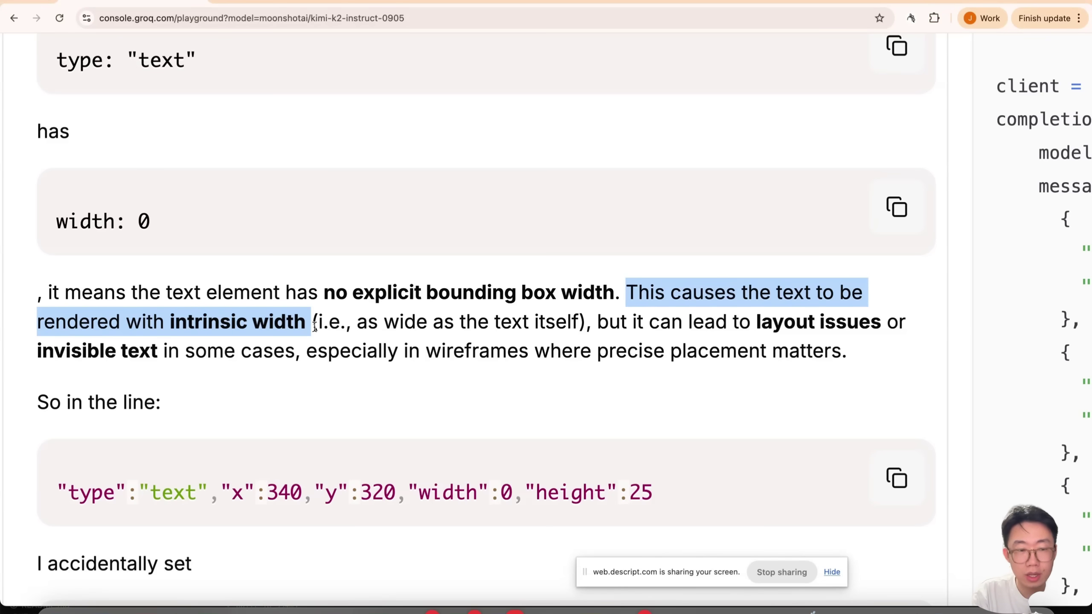
pyautogui.click(243, 4)
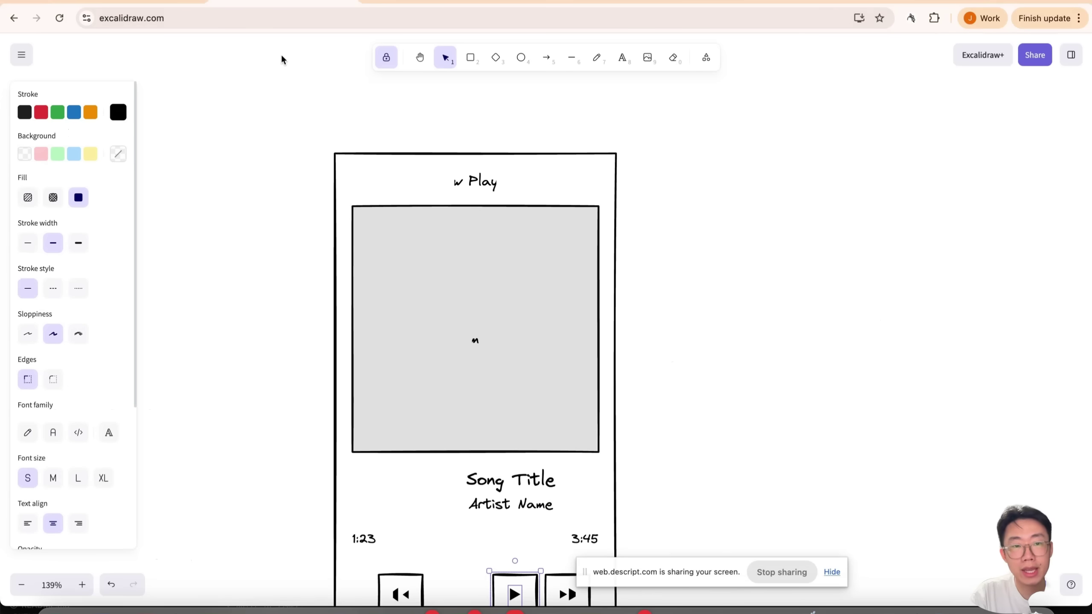
pyautogui.moveTo(171, 320); pyautogui.dragTo(310, 320)
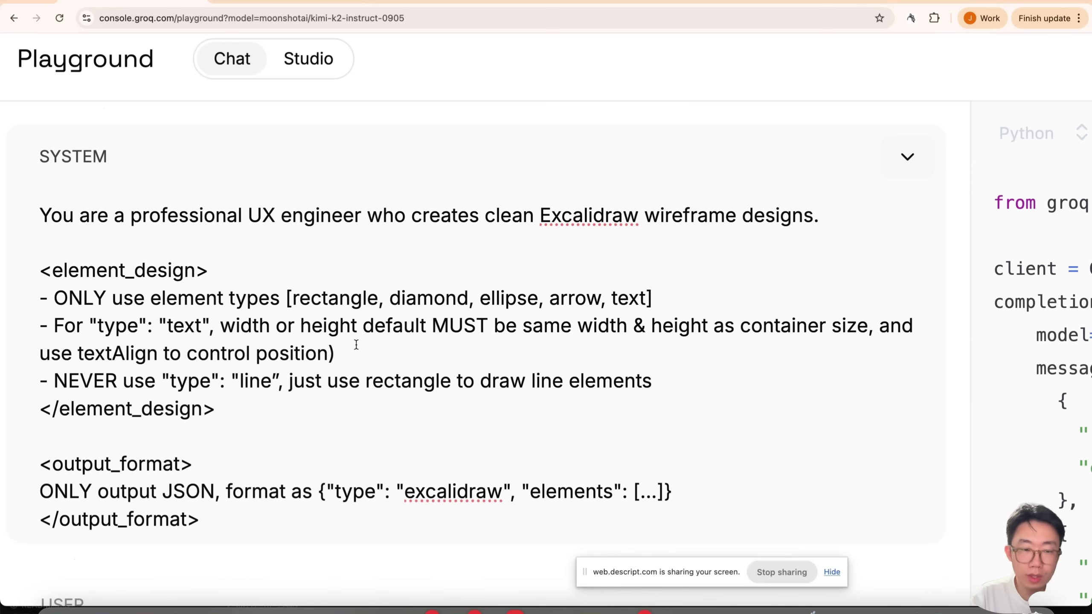
pyautogui.moveTo(335, 353); pyautogui.dragTo(44, 327)
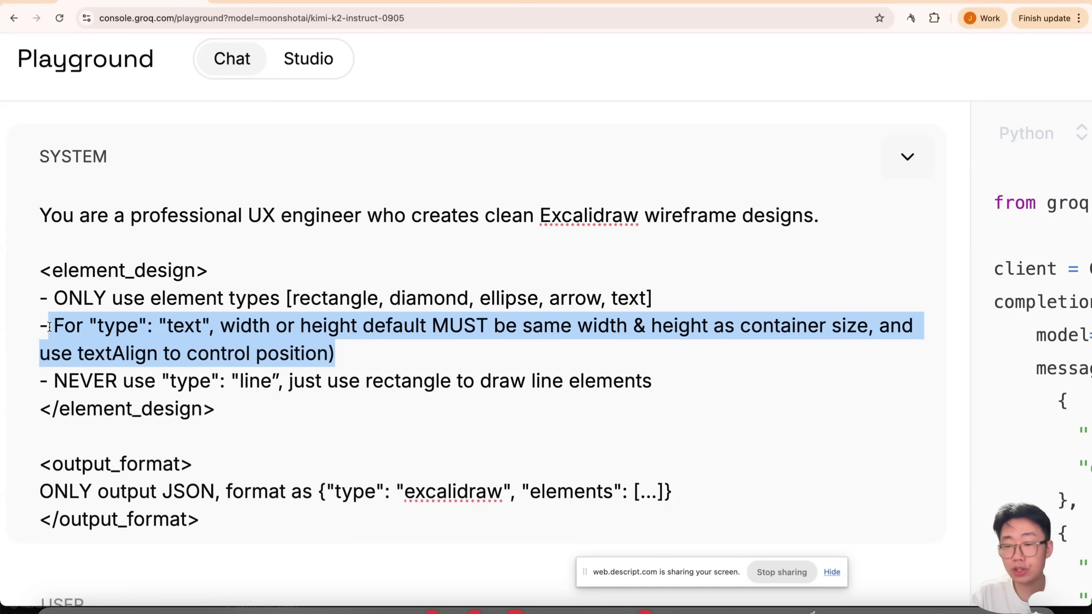
pyautogui.click(51, 326)
pyautogui.moveTo(221, 326); pyautogui.dragTo(342, 343)
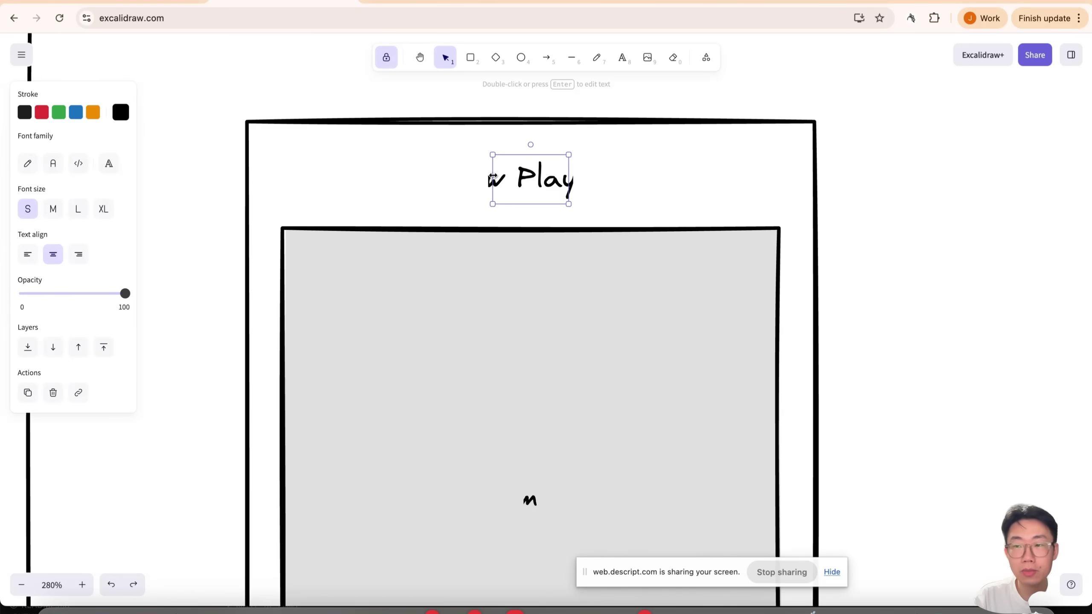
# Widen the Now Playing title box across the frame, then inspect the width-0 Album Art element in wireframe_2.json
pyautogui.moveTo(493, 177); pyautogui.dragTo(255, 171)
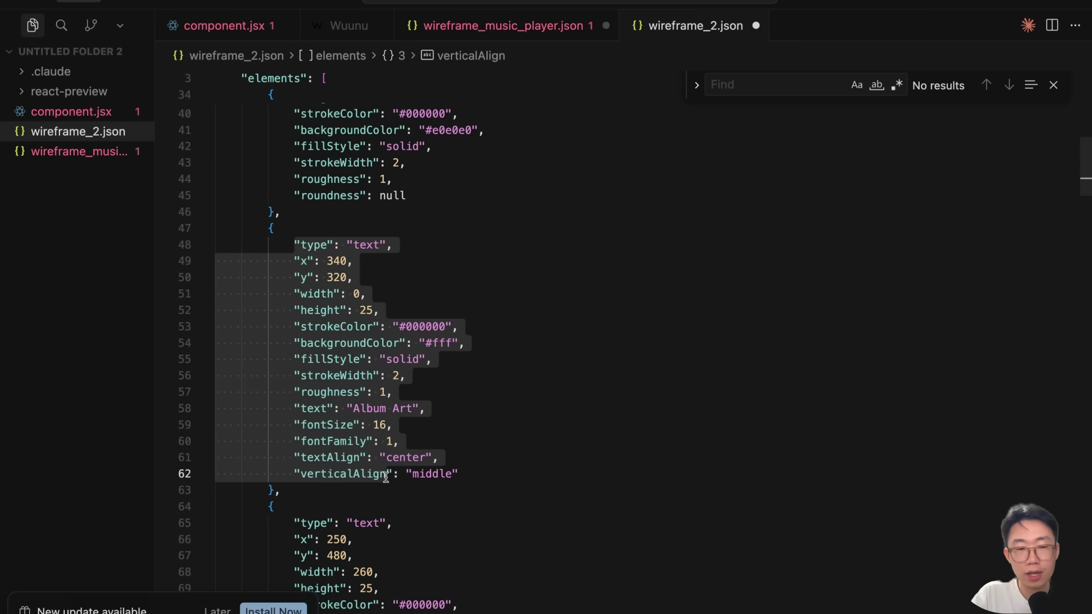
pyautogui.moveTo(402, 474); pyautogui.dragTo(425, 474)
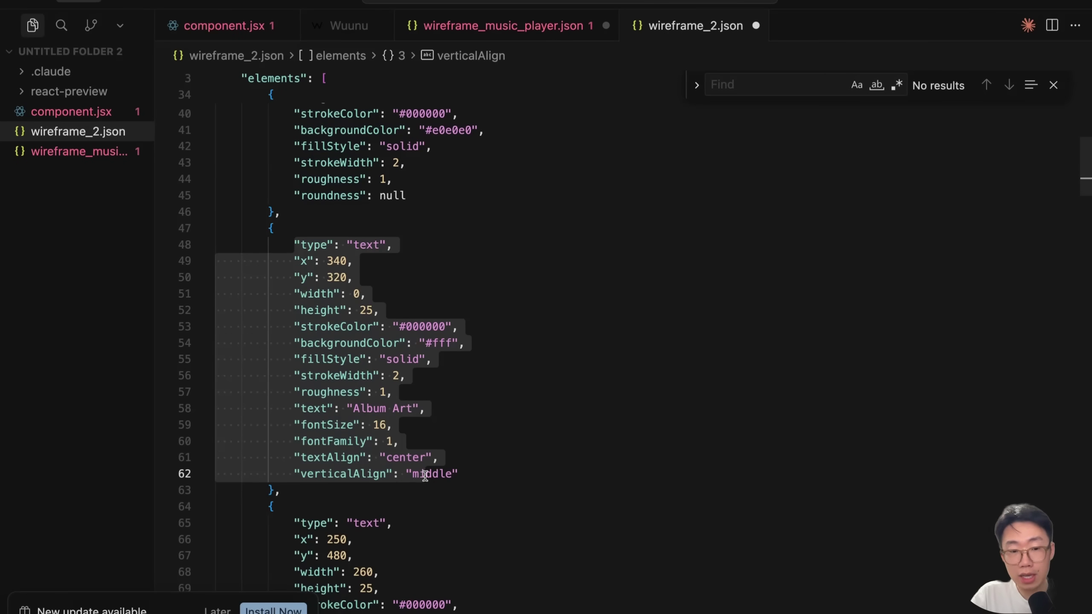
pyautogui.click(481, 478)
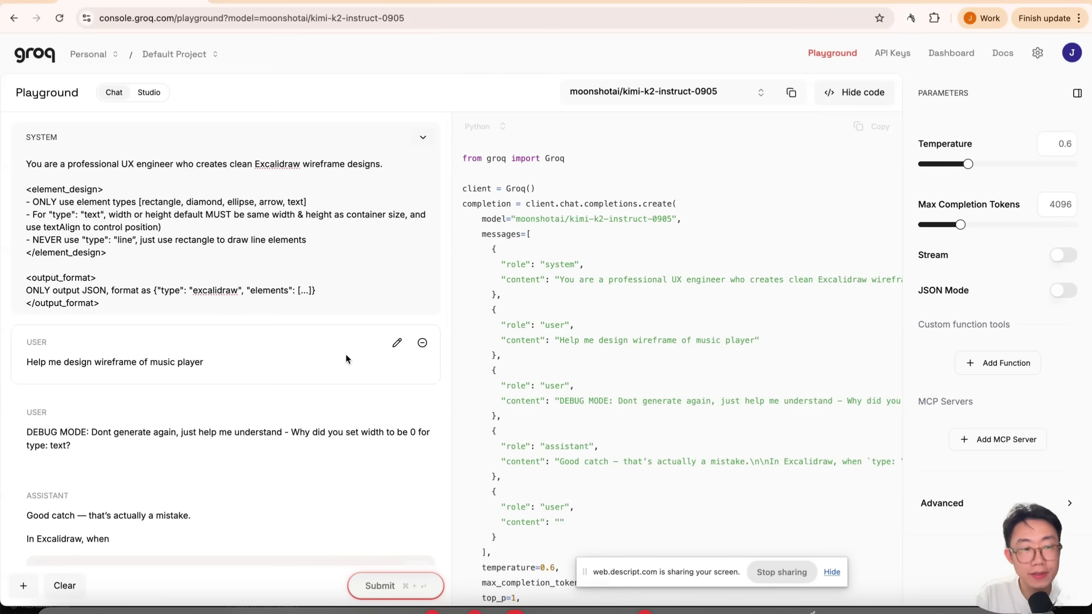
# Delete the debug reply and messages, regenerate the wireframe, and view the aligned version in Excalidraw
pyautogui.scroll(-4, 302, 345)
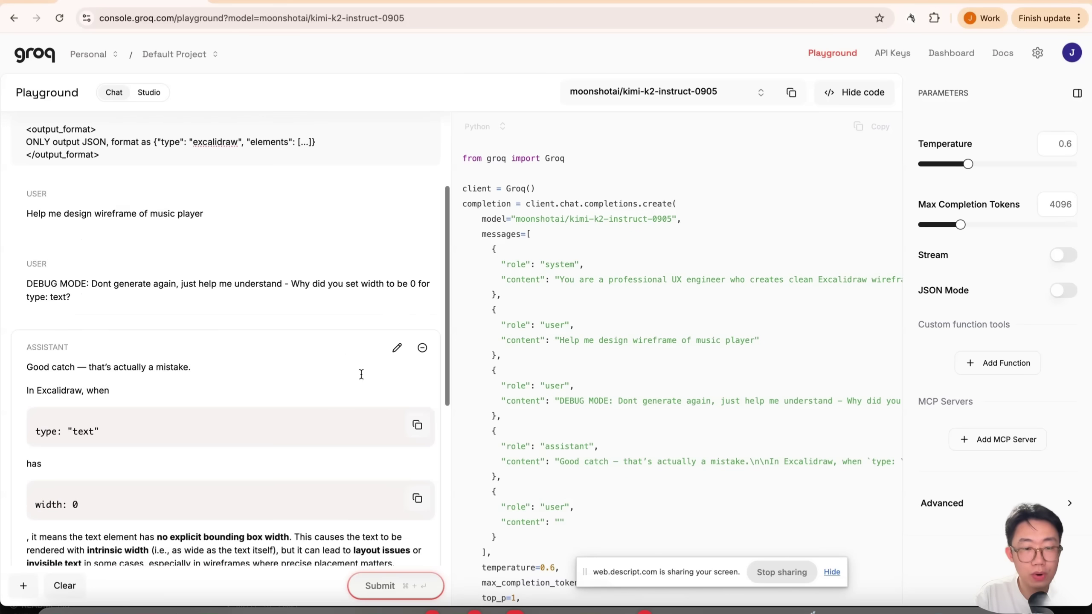
pyautogui.click(422, 350)
pyautogui.click(425, 503)
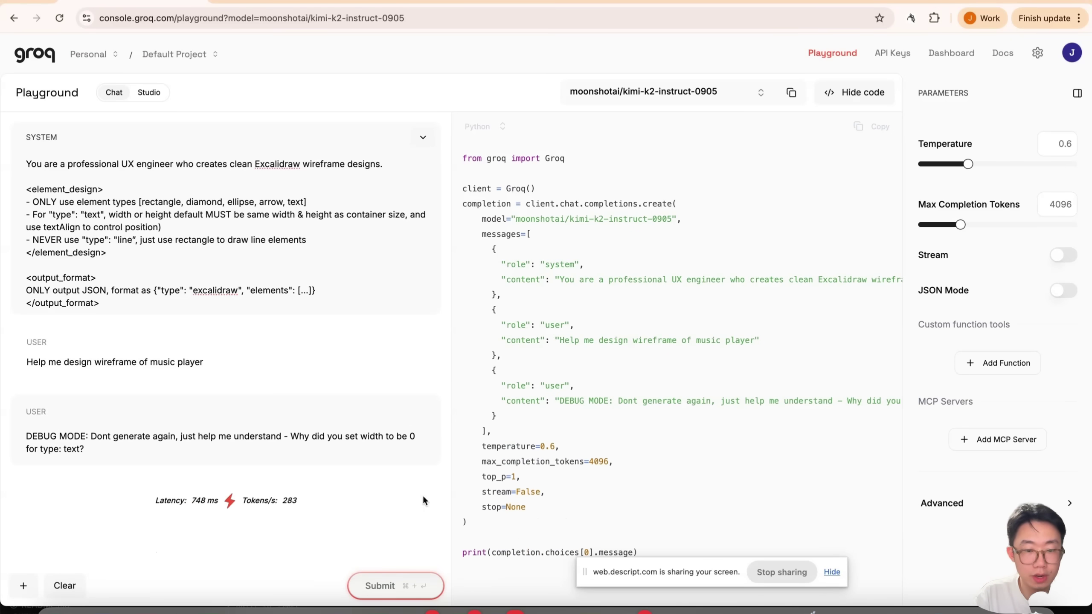
pyautogui.click(421, 408)
pyautogui.click(384, 586)
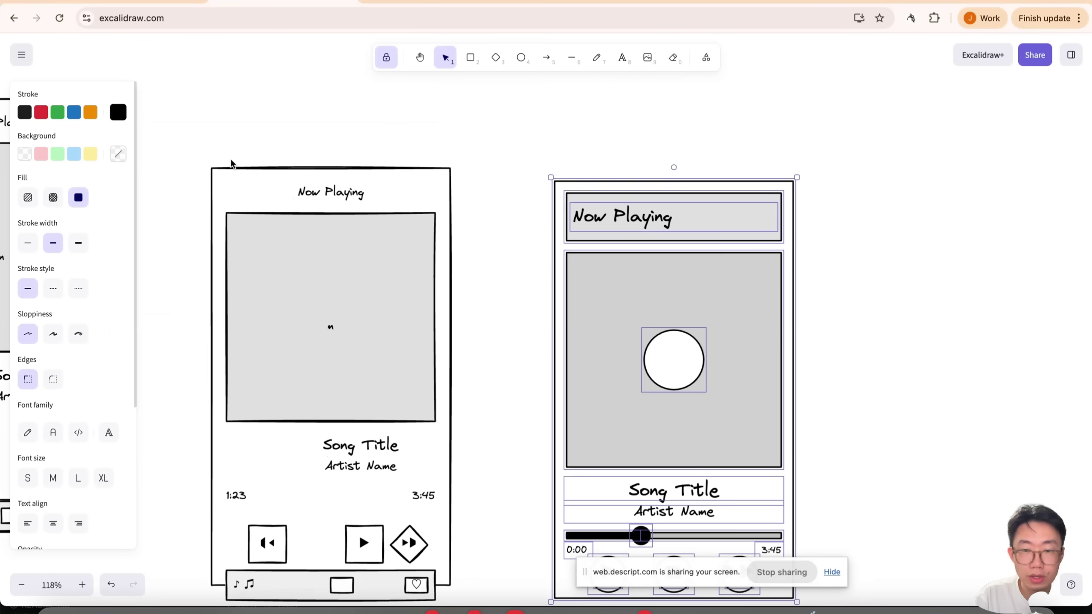
pyautogui.hscroll(5, 267, 165)
pyautogui.click(331, 172)
pyautogui.hscroll(-2, 258, 142)
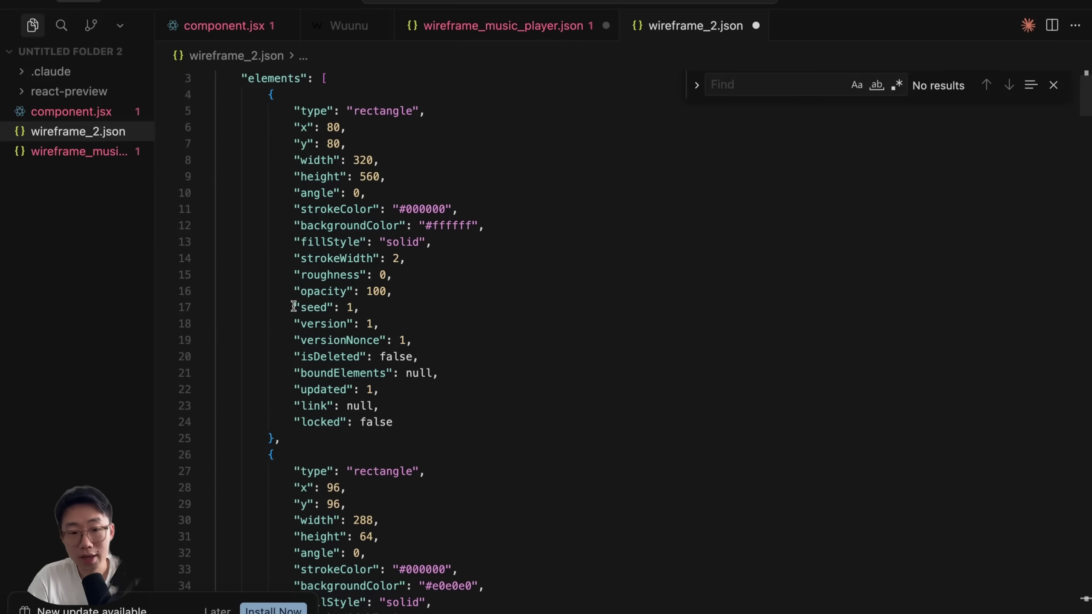
# Highlight the seed and version fields in wireframe_2.json
pyautogui.moveTo(294, 307); pyautogui.dragTo(453, 357)
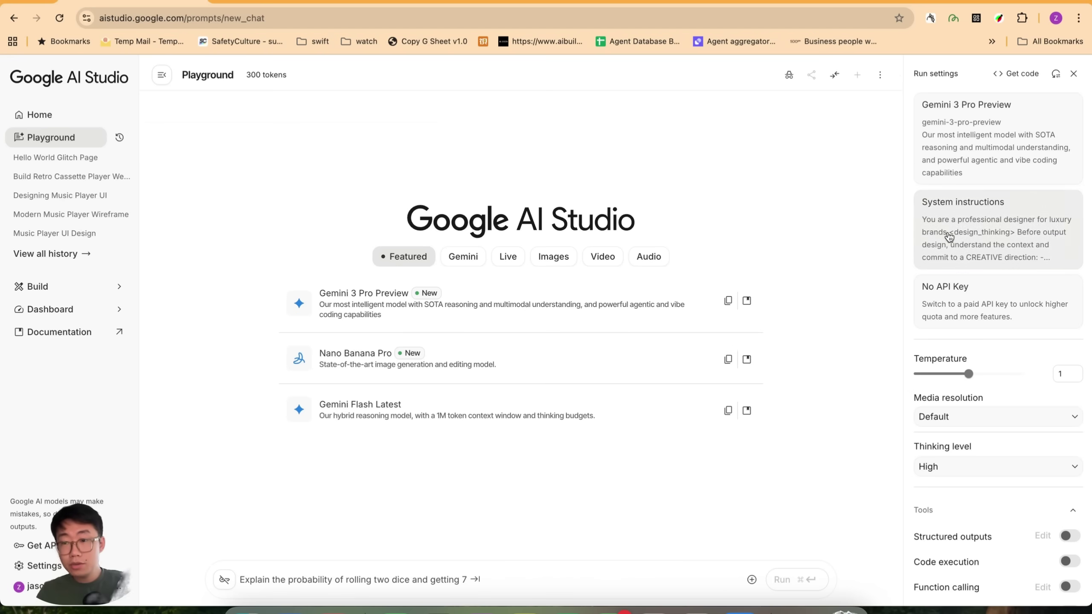
# Show the saved UI prompt's system instructions in Google AI Studio and scroll through them
pyautogui.click(946, 234)
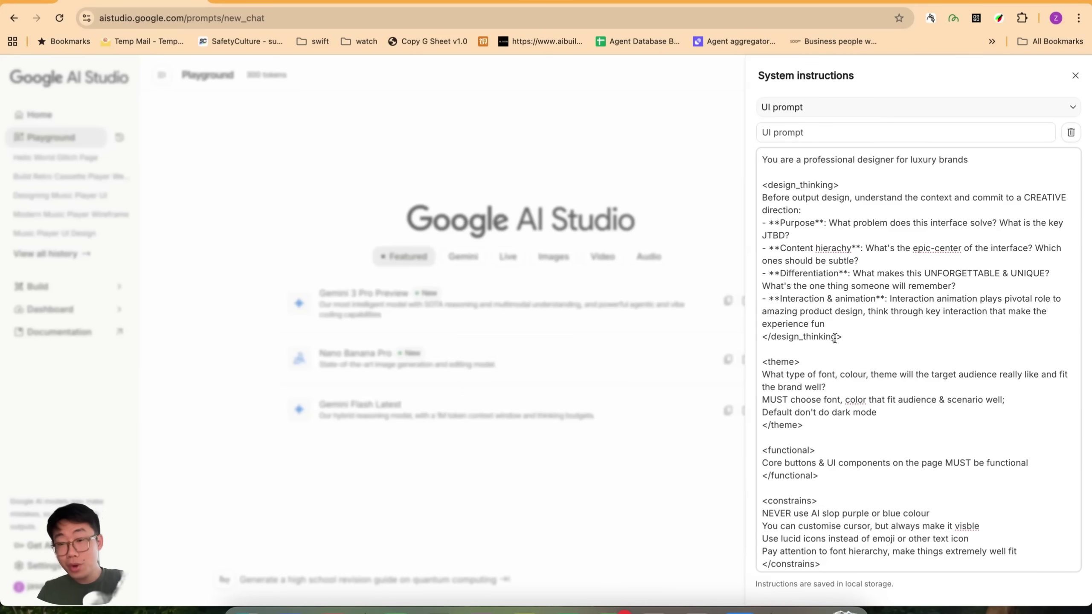
pyautogui.scroll(-3, 834, 338)
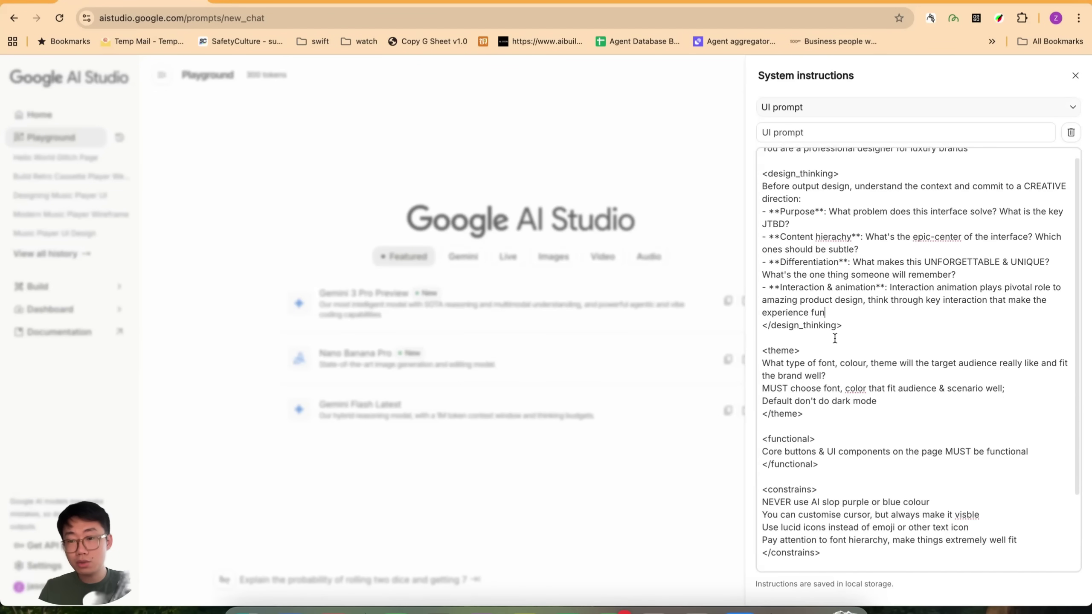
pyautogui.scroll(-3, 834, 339)
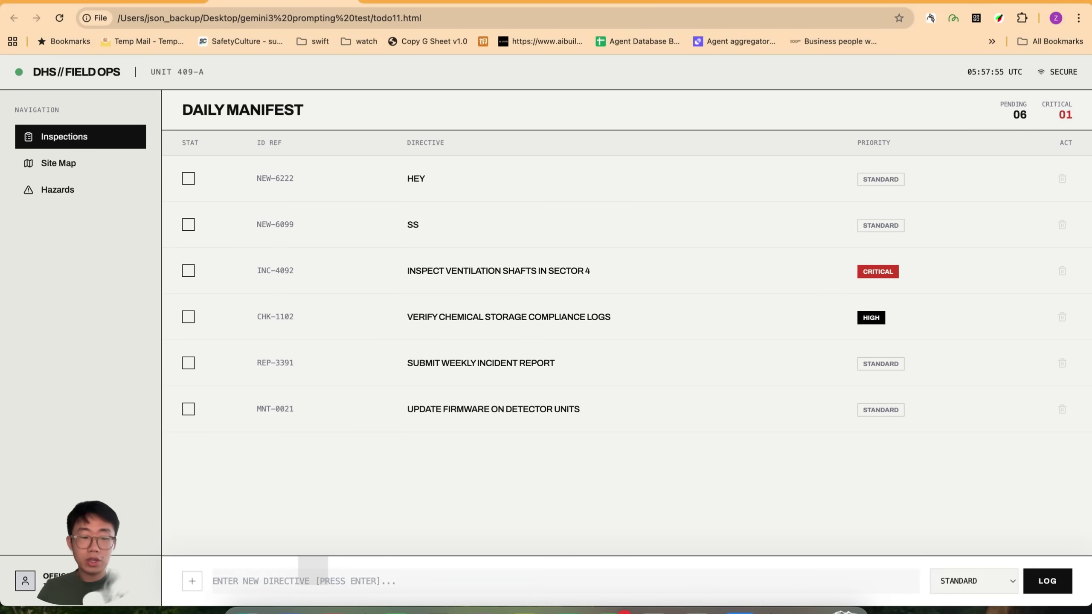
# Add a HEY row to the generated manifest app
pyautogui.write('HEY')
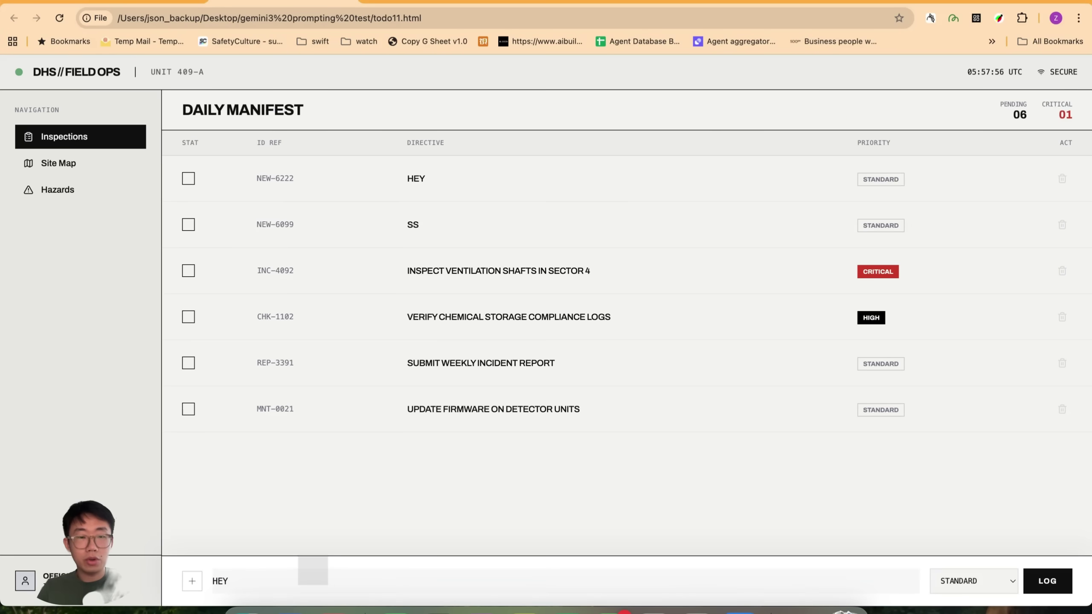
pyautogui.press('Return')
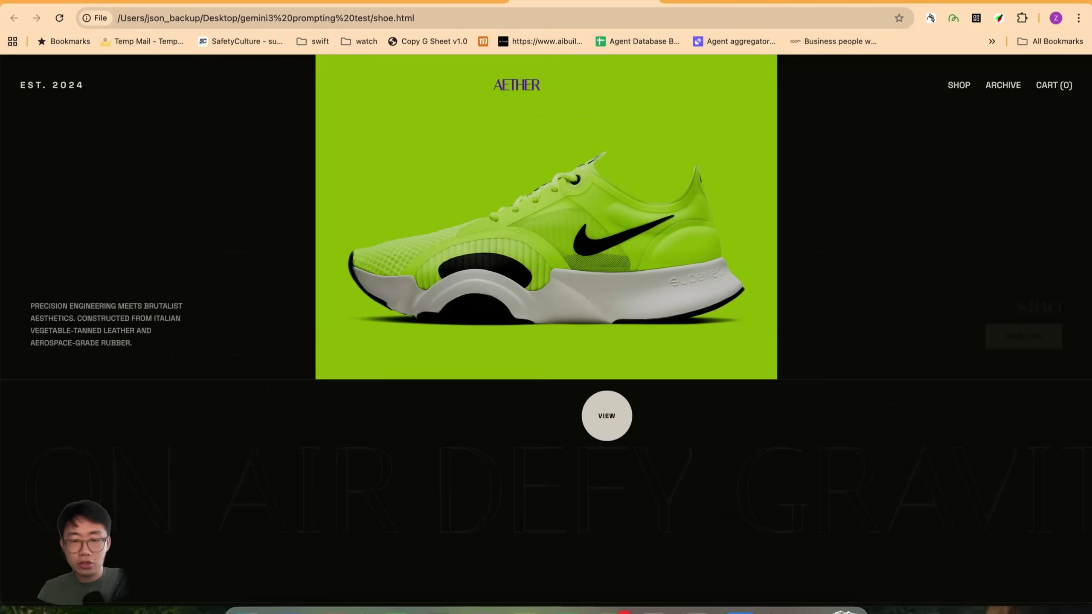
pyautogui.scroll(-10, 606, 415)
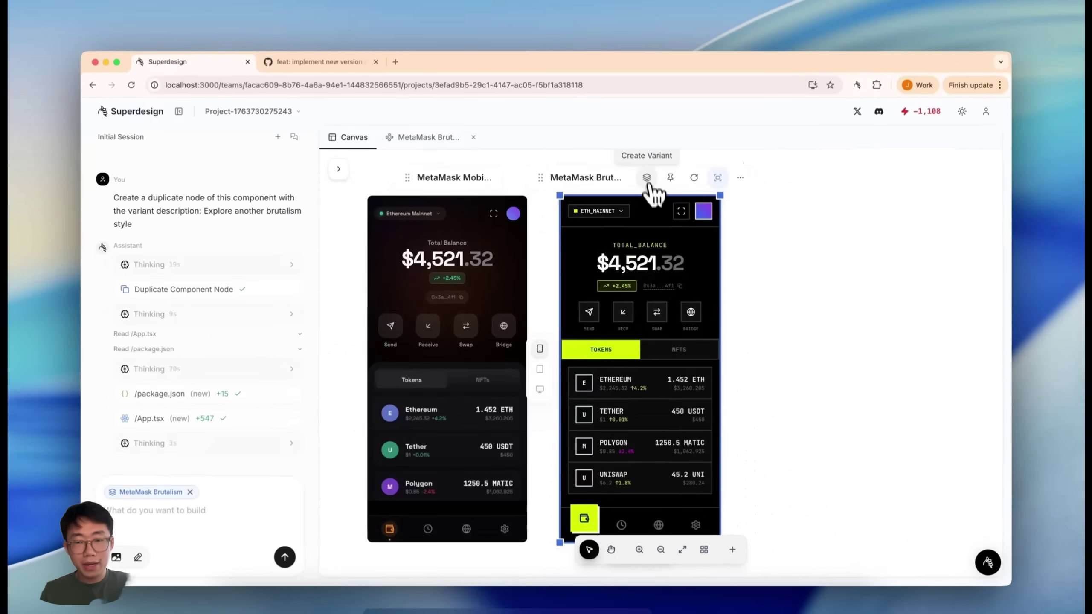
# Create a full sketch-drawing variant of the MetaMask design
pyautogui.click(645, 134)
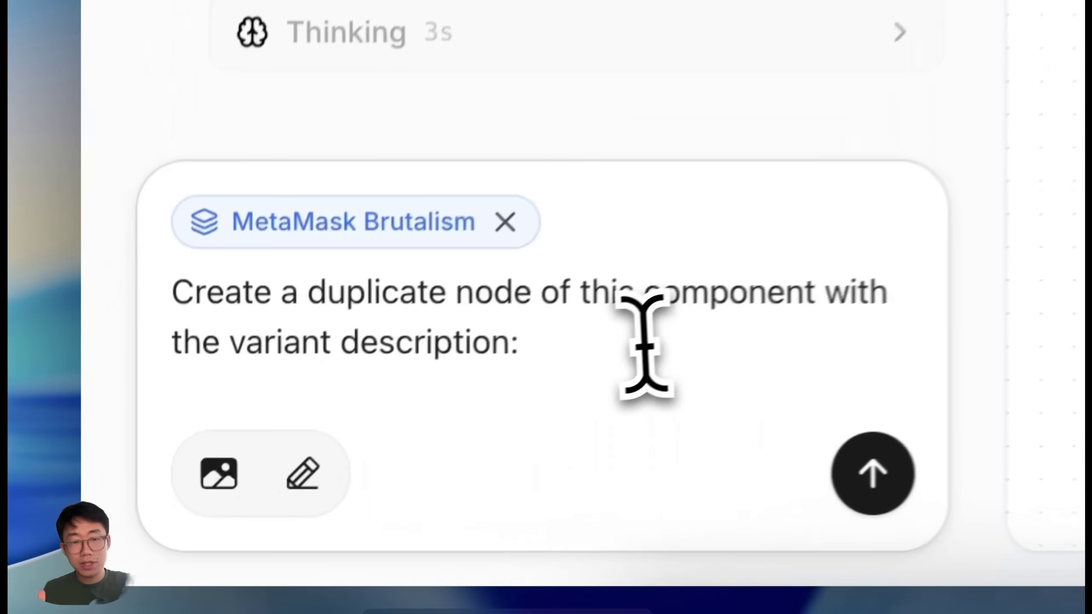
pyautogui.write('o full sketch')
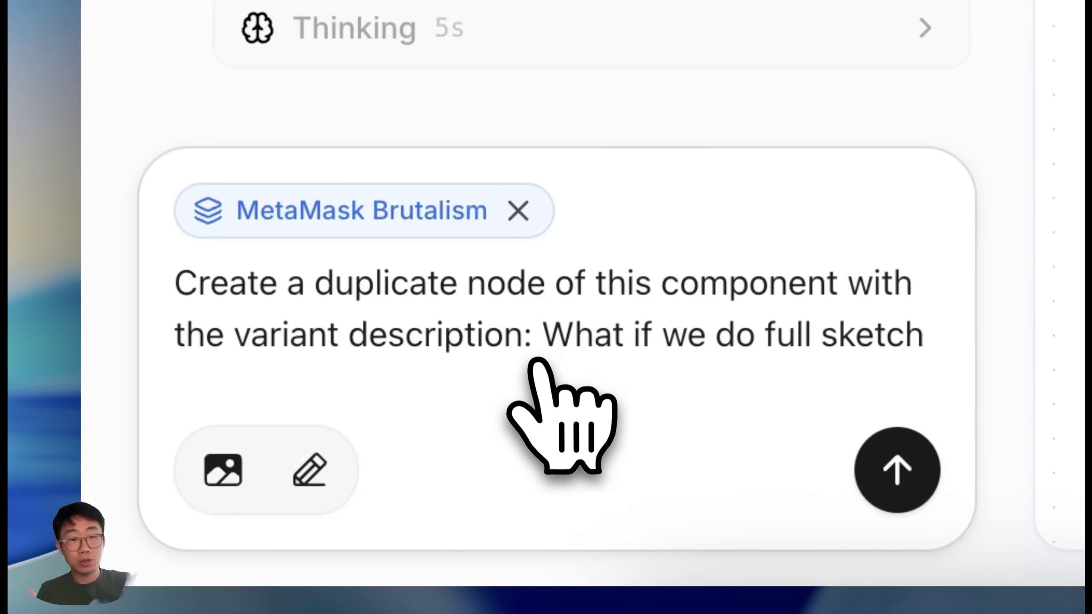
pyautogui.write(' drawing')
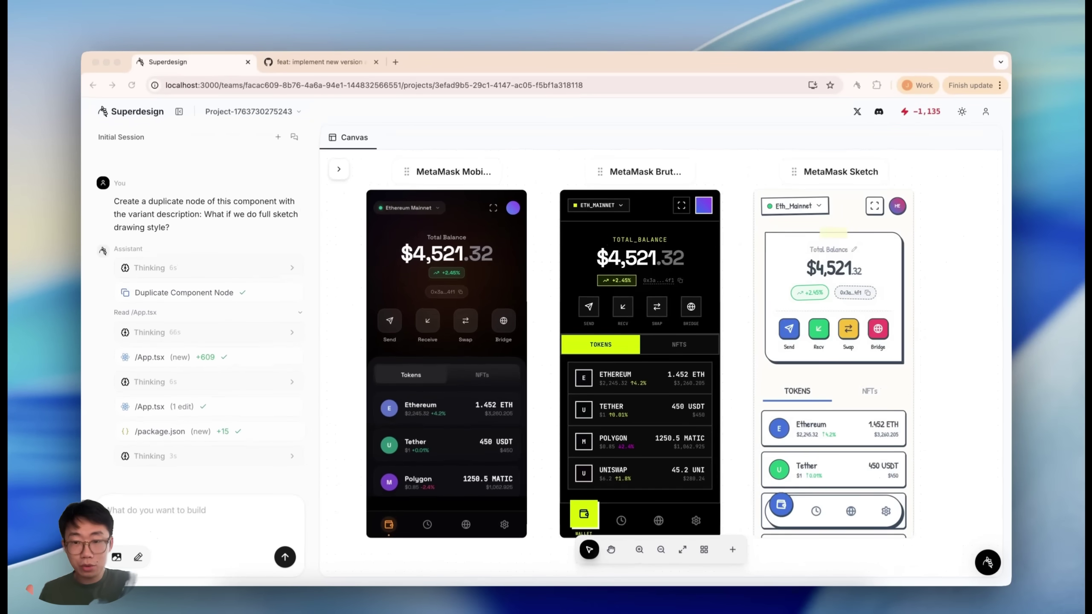
pyautogui.hscroll(3, 726, 342)
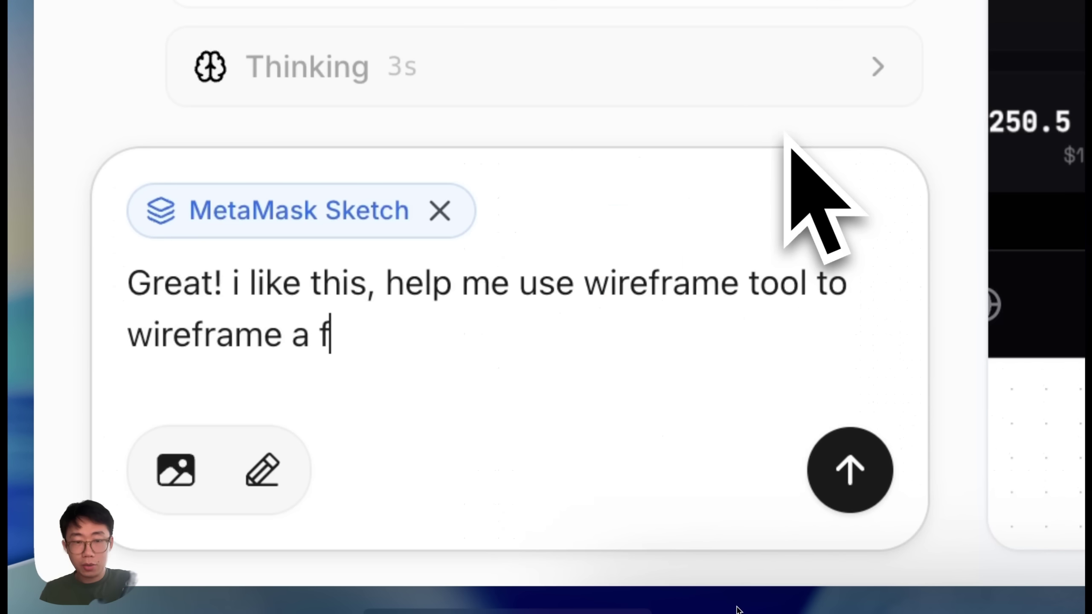
# Request new token swap UI component options and move the swap wireframe cards below the Sketch frame
pyautogui.write('ew options for the token swap UI component, just the UI component itself, ')
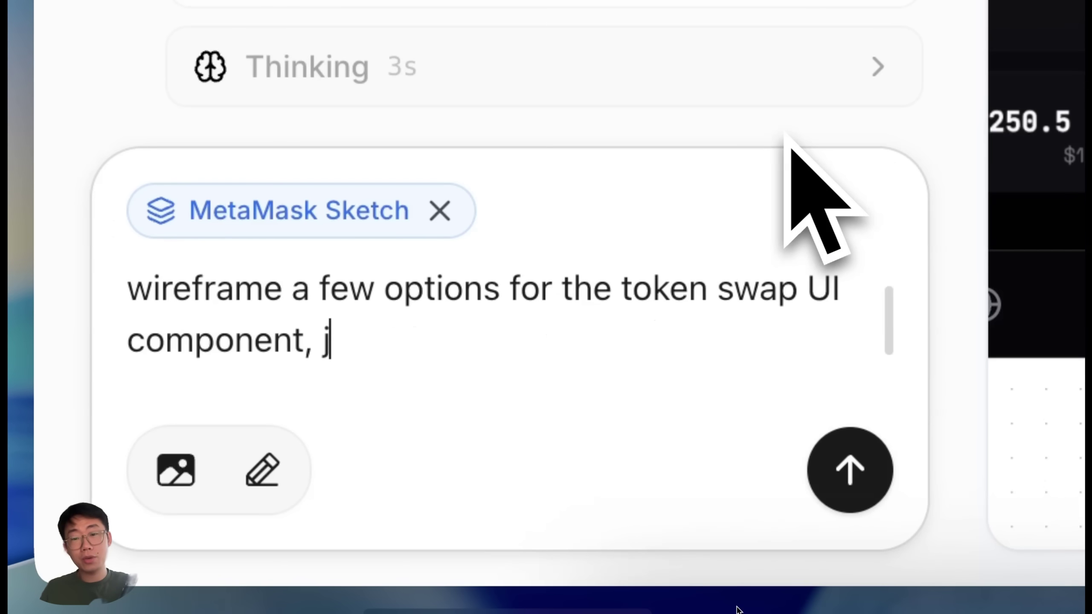
pyautogui.write('something simple and eas')
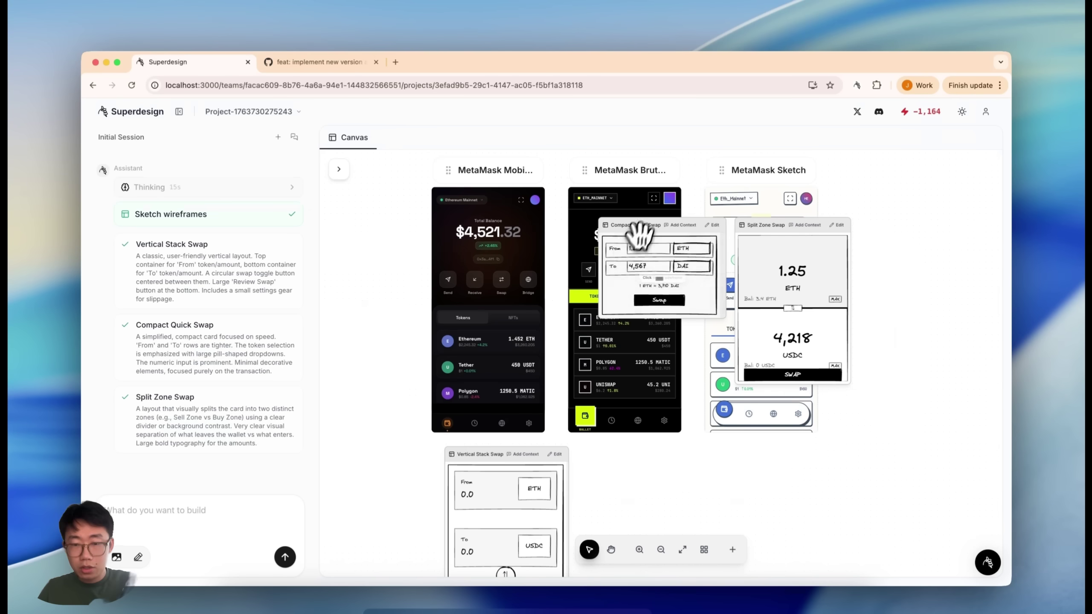
pyautogui.moveTo(639, 234)
pyautogui.mouseDown()
pyautogui.moveTo(638, 462)
pyautogui.moveTo(629, 456)
pyautogui.mouseUp()
pyautogui.moveTo(768, 220)
pyautogui.mouseDown()
pyautogui.moveTo(720, 220)
pyautogui.moveTo(747, 465)
pyautogui.moveTo(756, 464)
pyautogui.mouseUp()
# Ask for a drawer-type token swap UI that slides in with nice animation, then close the drawer
pyautogui.scroll(3, 853, 427)
pyautogui.scroll(5, 798, 354)
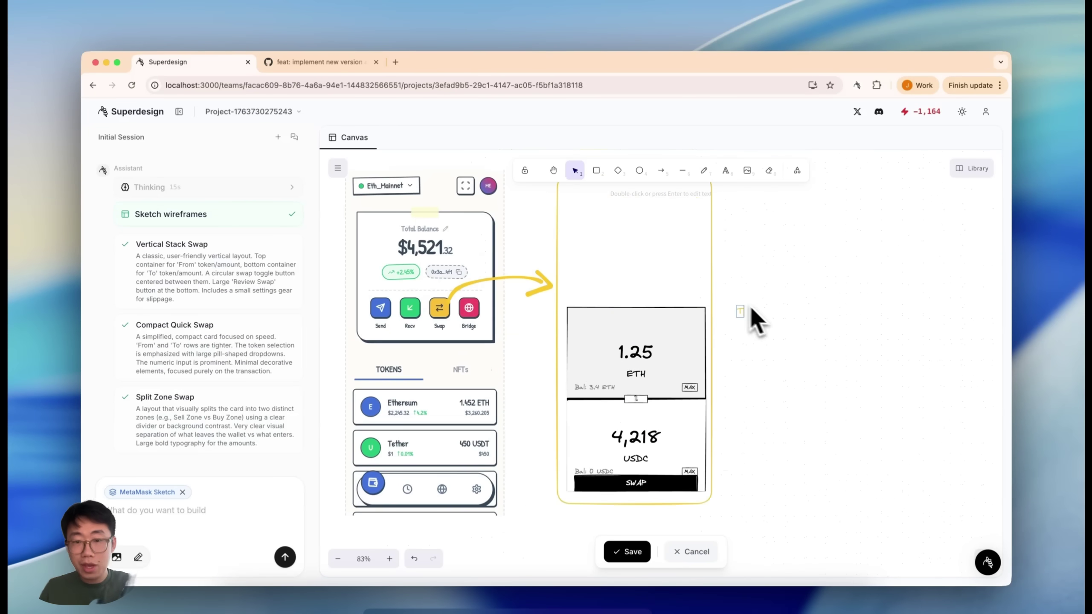
pyautogui.write('The drawer type token swap UI slide in with nice animation')
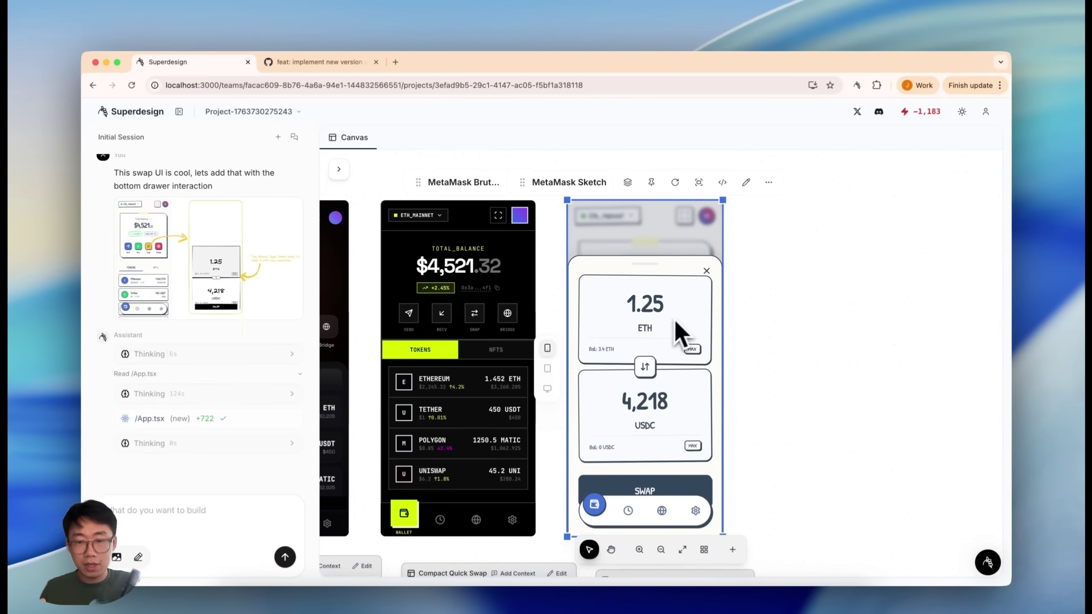
pyautogui.click(706, 271)
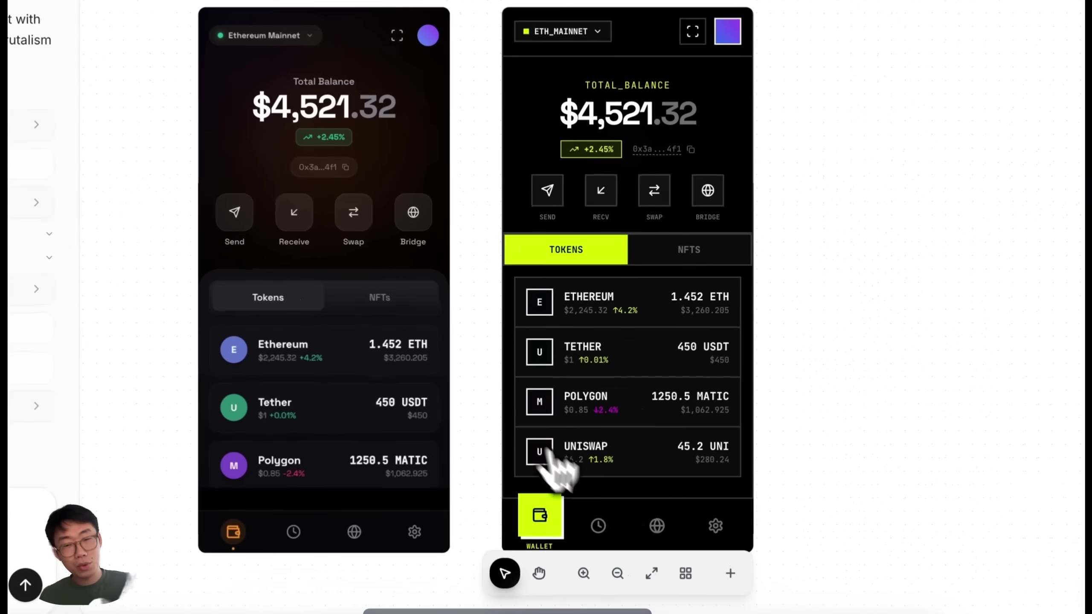
# Try the brutalist wallet's Activity Log, web view, Settings and balance tabs
pyautogui.click(567, 521)
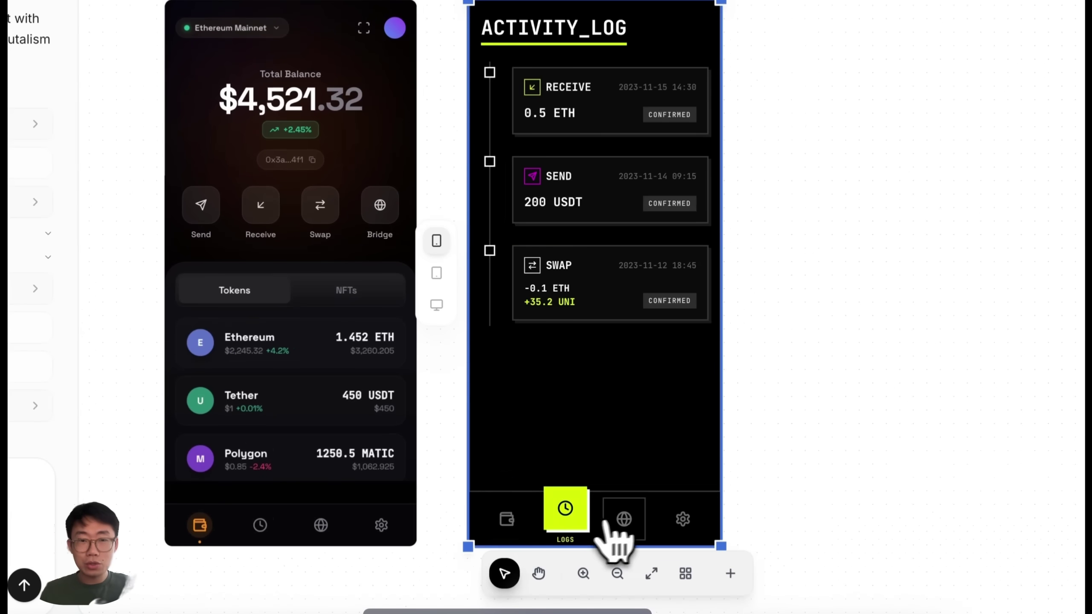
pyautogui.click(628, 514)
pyautogui.click(681, 520)
pyautogui.click(507, 517)
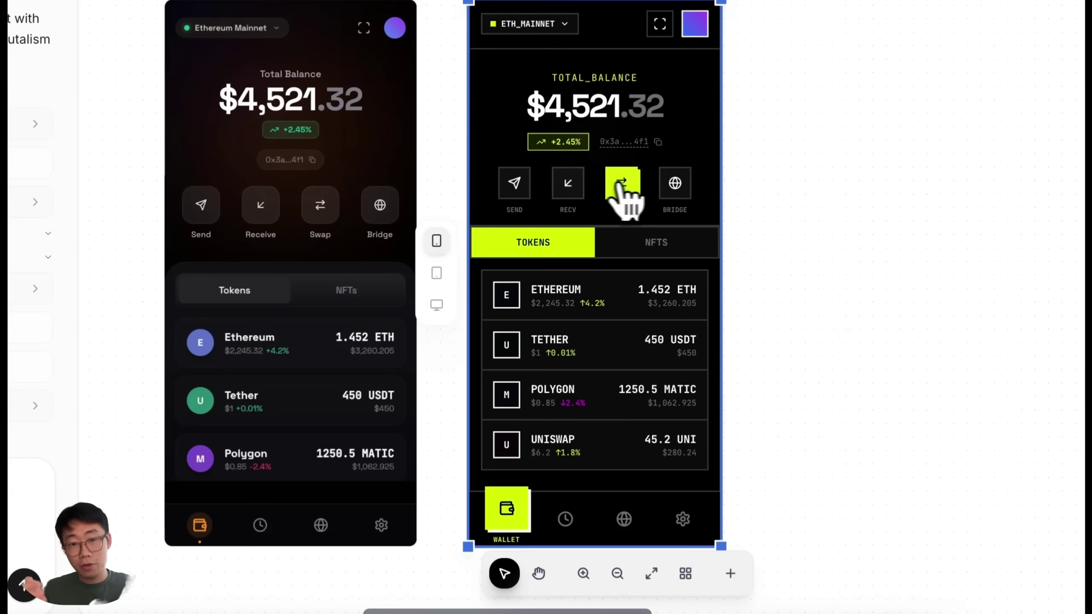